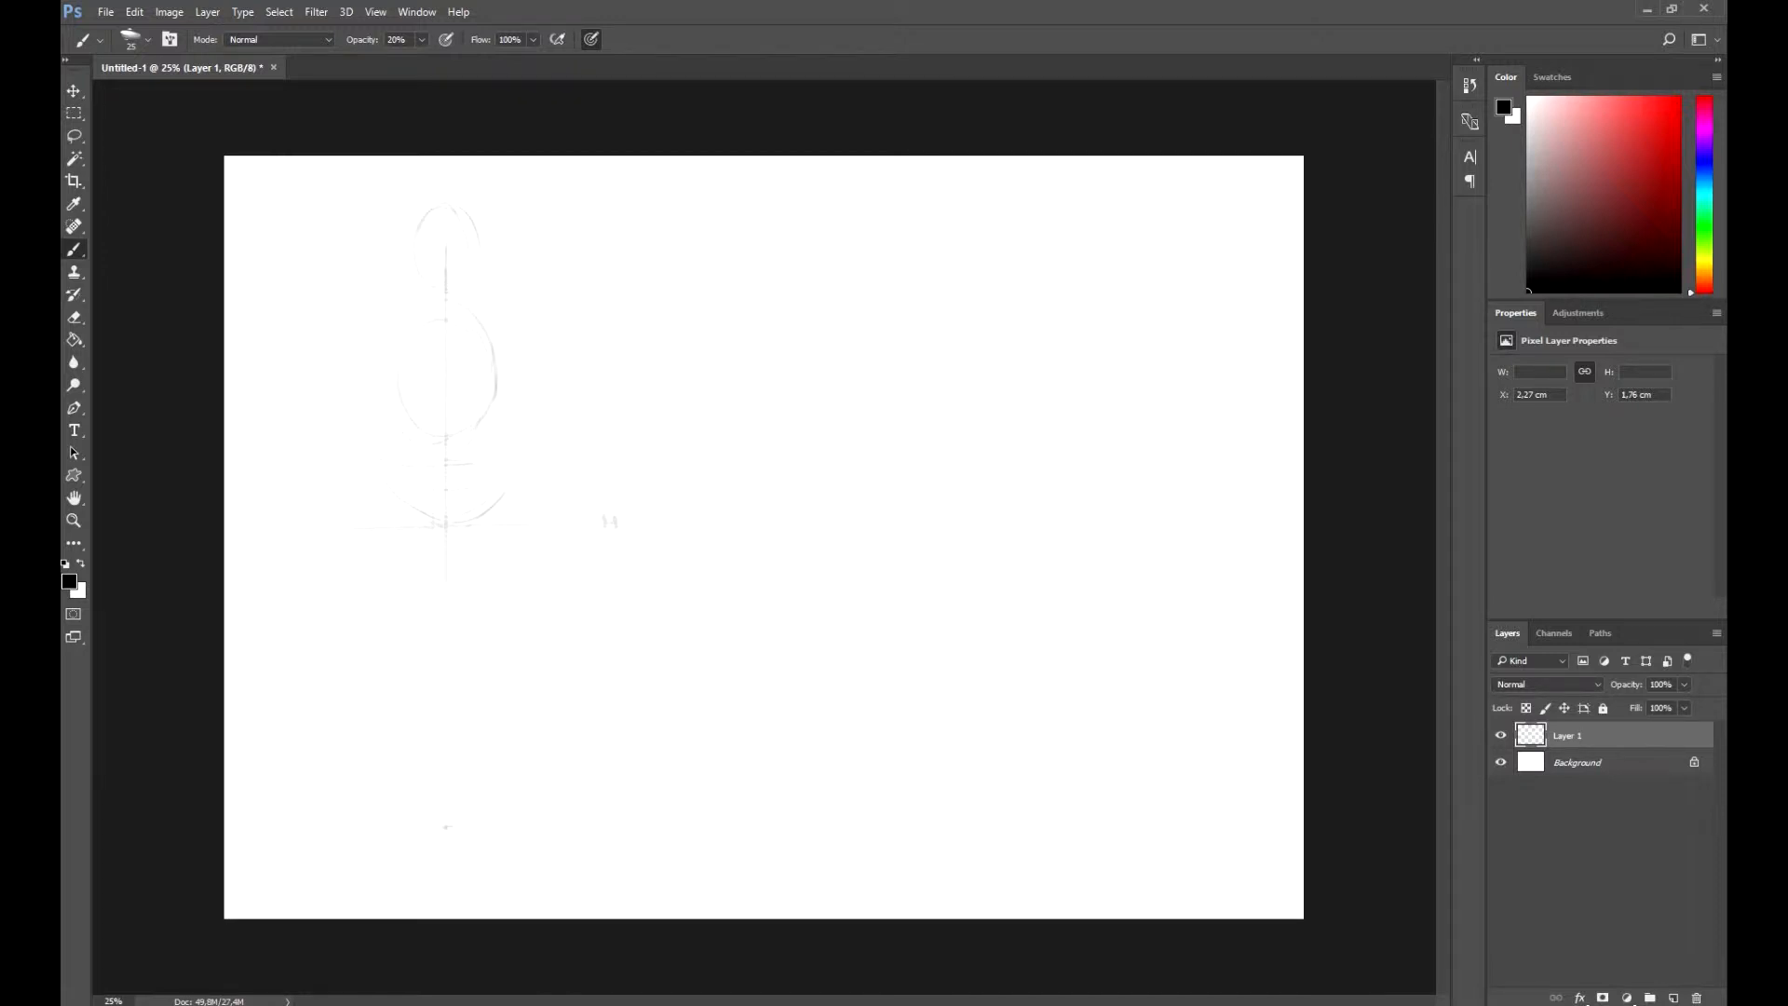
Sketch the front-view figure's neck and shoulders and block in its legs and feet with faint strokes.
{"action": "left_click_drag", "start_coordinate": [447, 318], "coordinate": [468, 337]}
{"action": "mouse_move", "coordinate": [466, 290]}
{"action": "left_mouse_down"}
{"action": "mouse_move", "coordinate": [468, 335]}
{"action": "mouse_move", "coordinate": [429, 331]}
{"action": "left_mouse_up"}
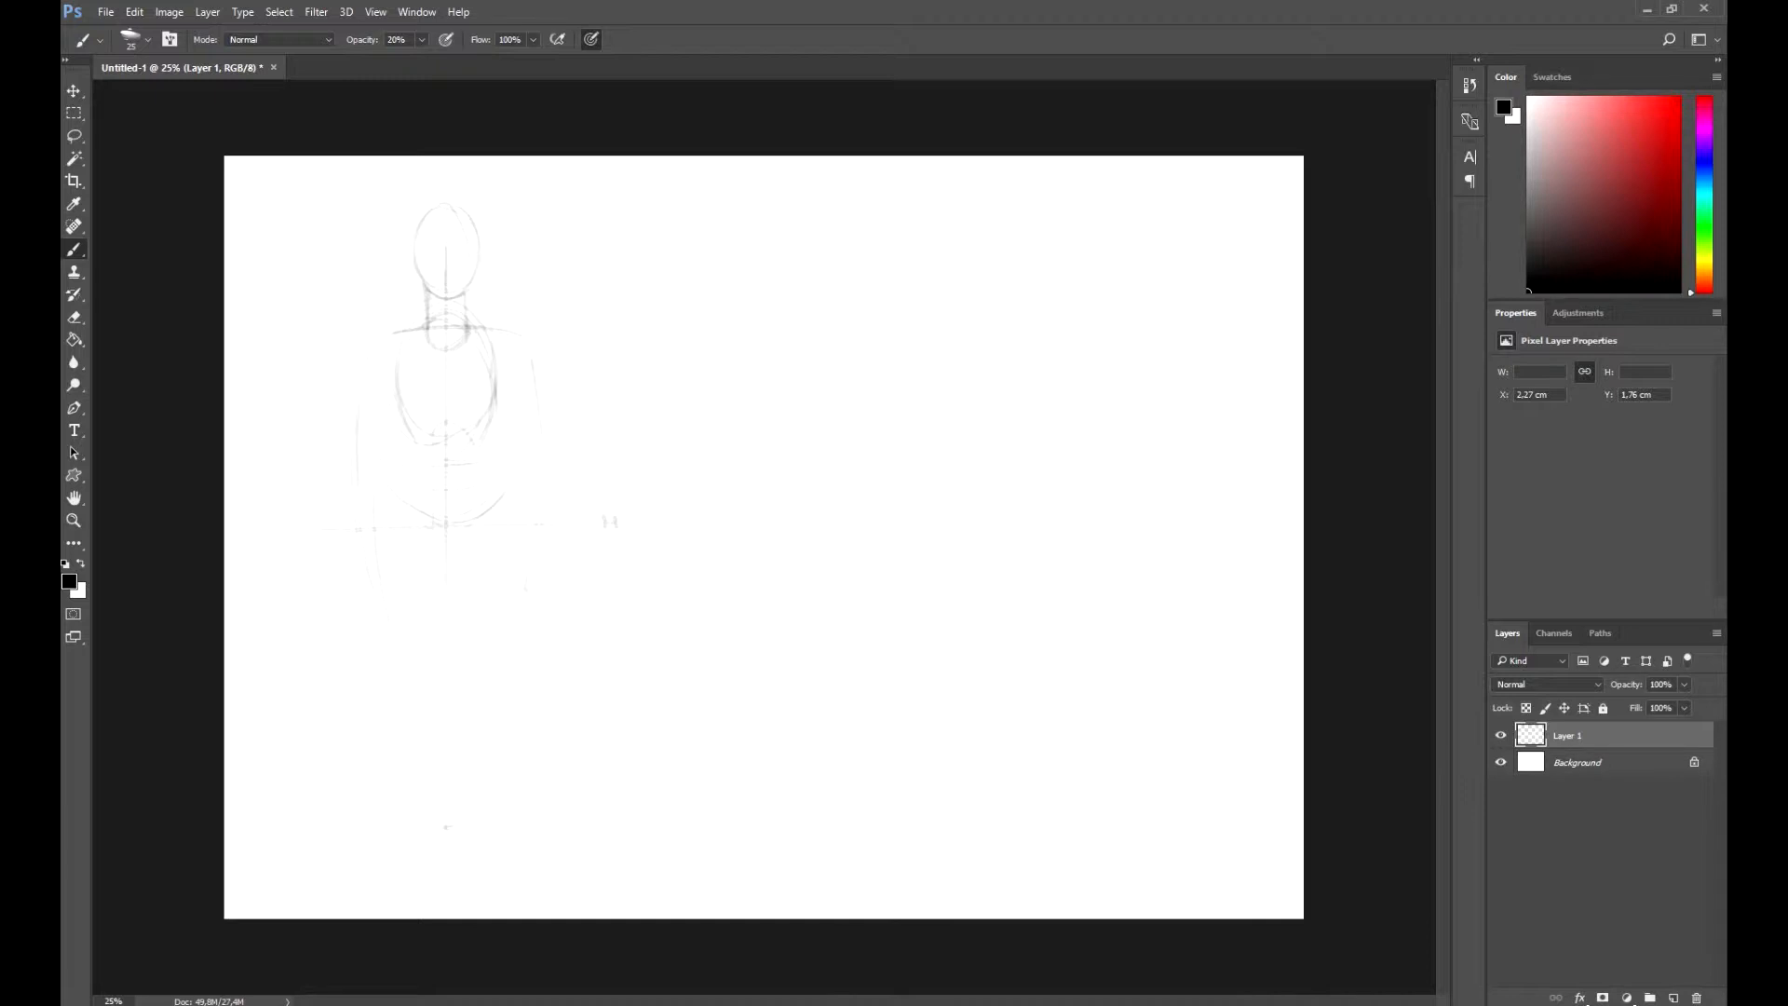
{"action": "left_click_drag", "start_coordinate": [514, 590], "coordinate": [486, 671]}
{"action": "left_click_drag", "start_coordinate": [481, 785], "coordinate": [485, 821]}
{"action": "mouse_move", "coordinate": [398, 652]}
{"action": "left_mouse_down"}
{"action": "mouse_move", "coordinate": [414, 724]}
{"action": "mouse_move", "coordinate": [407, 697]}
{"action": "left_mouse_up"}
{"action": "left_click_drag", "start_coordinate": [503, 652], "coordinate": [475, 766]}
{"action": "left_click_drag", "start_coordinate": [490, 783], "coordinate": [485, 816]}
Reinforce the sides of the front-view torso and sketch the hip, crotch and thigh contours.
{"action": "left_click_drag", "start_coordinate": [386, 366], "coordinate": [411, 435]}
{"action": "left_click_drag", "start_coordinate": [496, 361], "coordinate": [482, 435]}
{"action": "left_click_drag", "start_coordinate": [502, 375], "coordinate": [485, 440]}
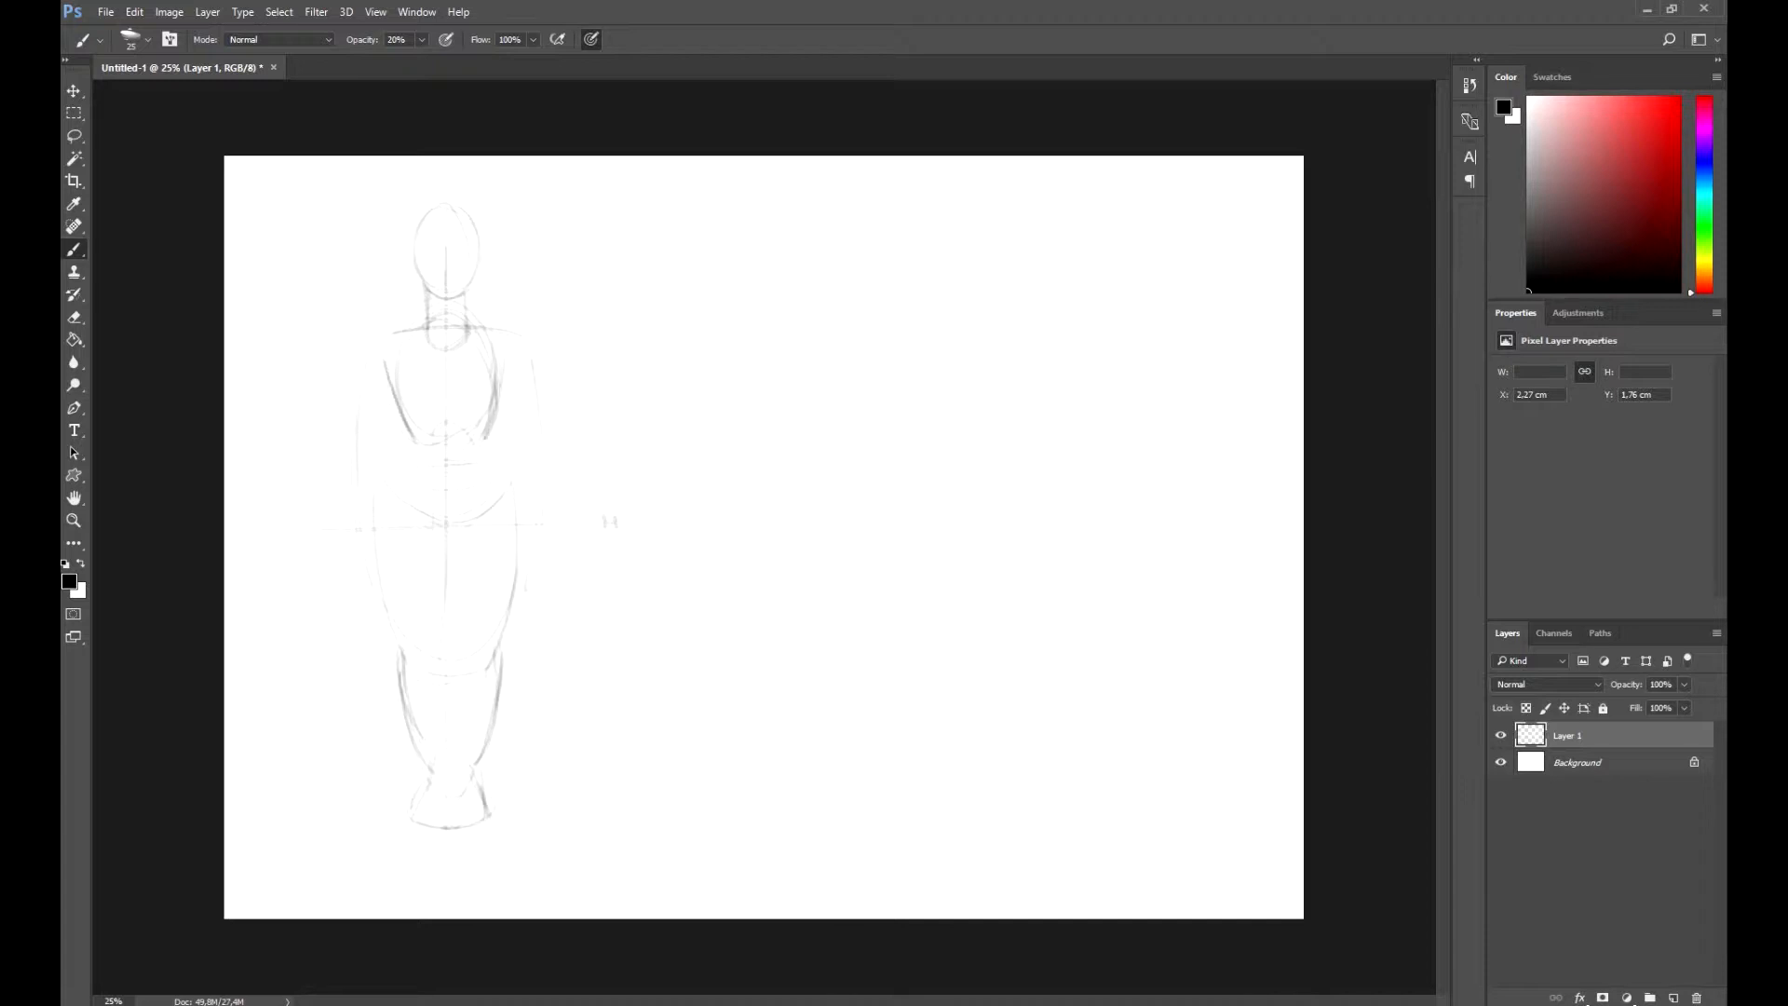
{"action": "left_click_drag", "start_coordinate": [402, 456], "coordinate": [376, 568]}
{"action": "mouse_move", "coordinate": [422, 518]}
{"action": "left_mouse_down"}
{"action": "mouse_move", "coordinate": [475, 519]}
{"action": "mouse_move", "coordinate": [445, 623]}
{"action": "mouse_move", "coordinate": [402, 641]}
{"action": "left_mouse_up"}
{"action": "left_click_drag", "start_coordinate": [447, 626], "coordinate": [439, 654]}
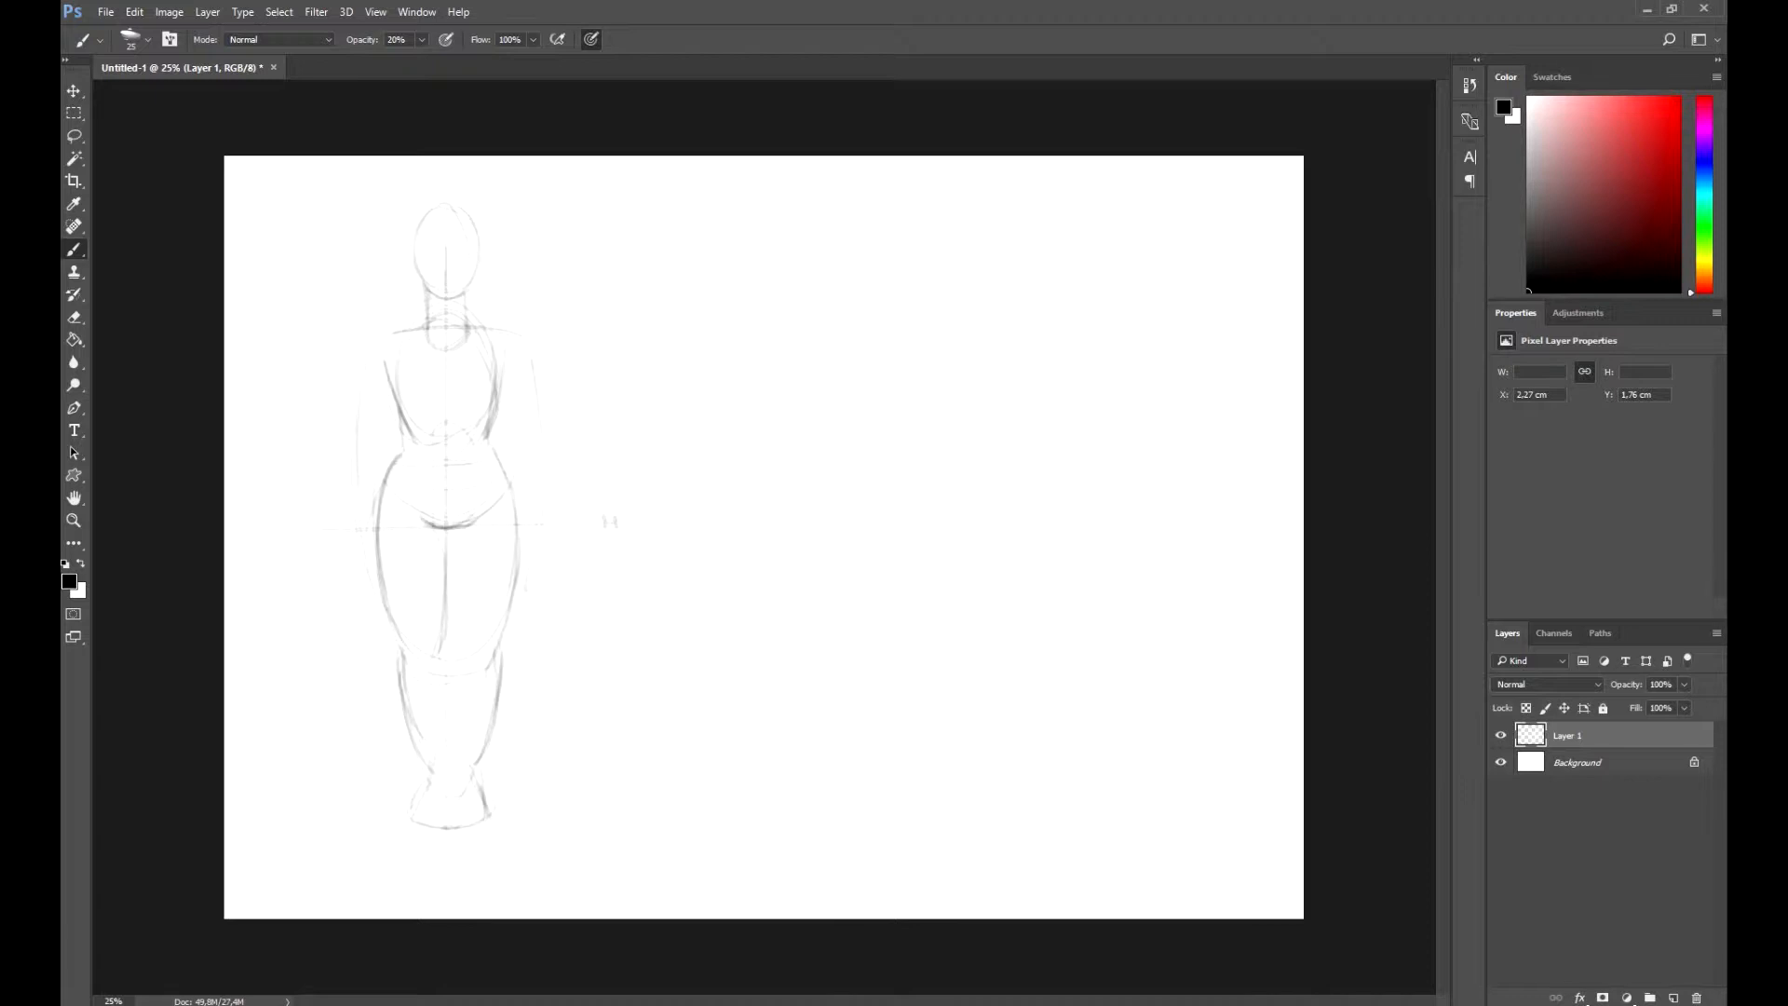
Sketch the front-view figure's arms, hands, knees and inner lower-leg lines with light strokes.
{"action": "left_click_drag", "start_coordinate": [514, 590], "coordinate": [503, 637]}
{"action": "left_click_drag", "start_coordinate": [389, 395], "coordinate": [353, 533]}
{"action": "left_click_drag", "start_coordinate": [383, 444], "coordinate": [387, 590]}
{"action": "left_click_drag", "start_coordinate": [528, 357], "coordinate": [534, 436]}
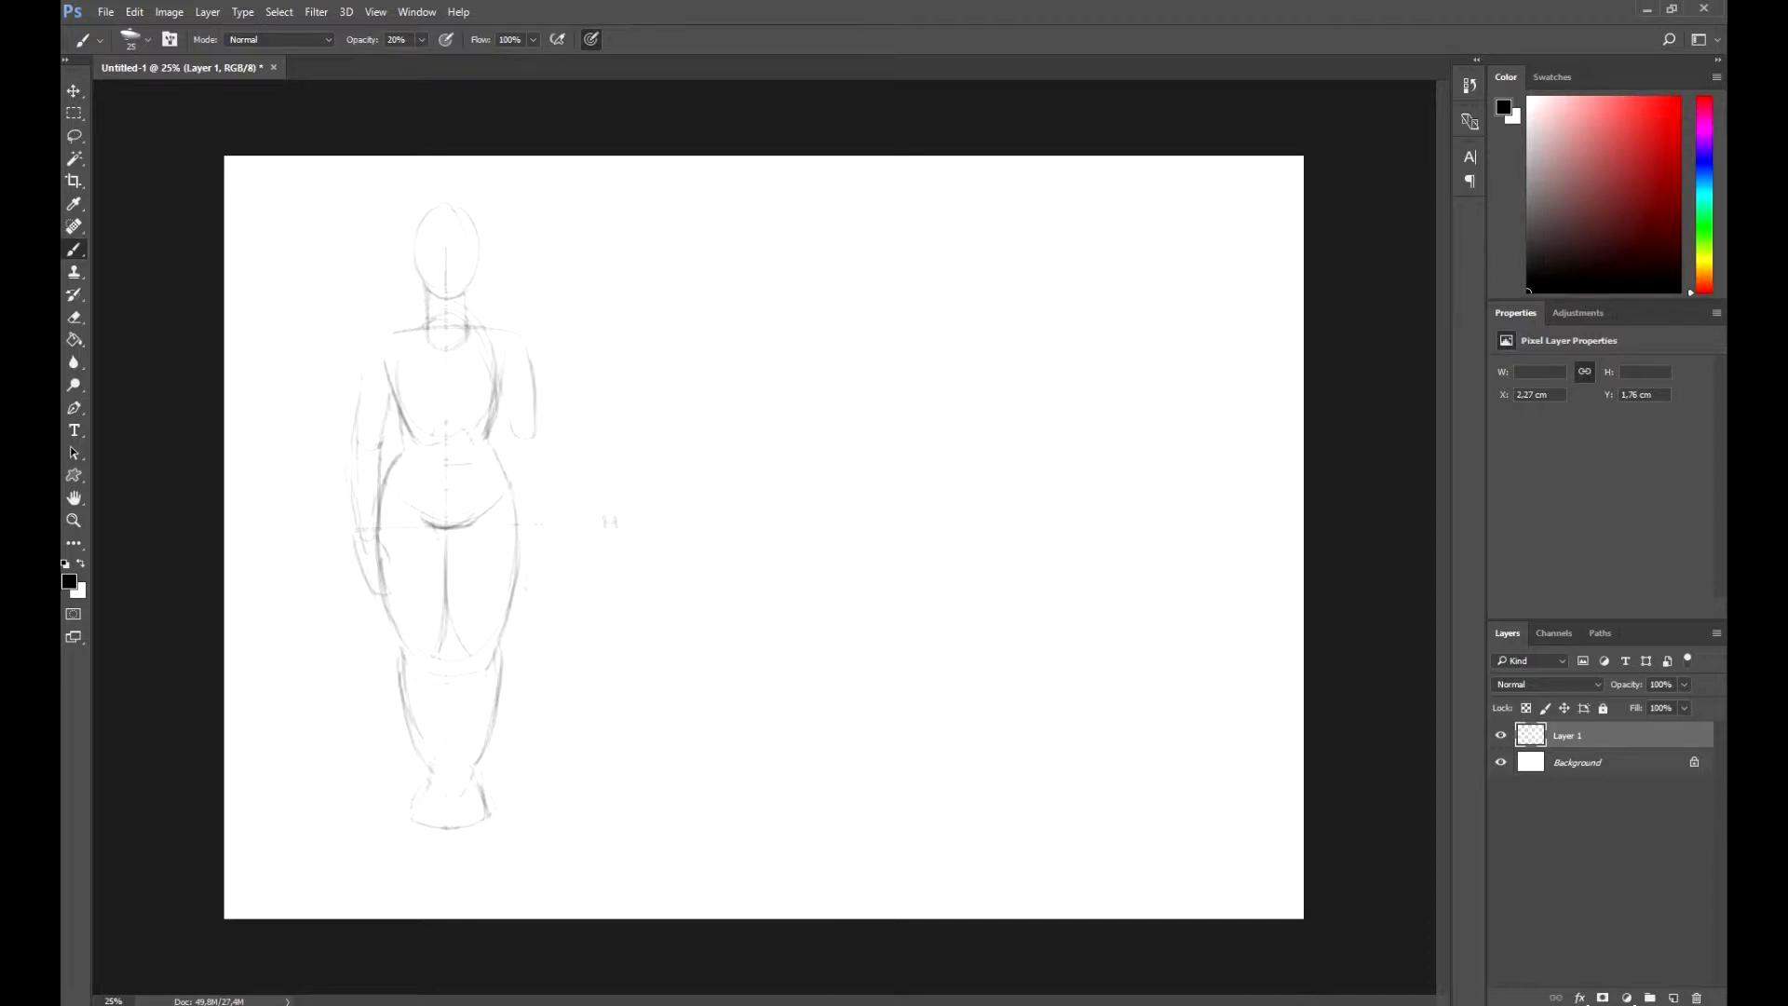
{"action": "mouse_move", "coordinate": [528, 350]}
{"action": "left_mouse_down"}
{"action": "mouse_move", "coordinate": [528, 577]}
{"action": "mouse_move", "coordinate": [447, 783]}
{"action": "left_mouse_up"}
{"action": "mouse_move", "coordinate": [451, 675]}
{"action": "left_mouse_down"}
{"action": "mouse_move", "coordinate": [458, 717]}
{"action": "mouse_move", "coordinate": [495, 752]}
{"action": "mouse_move", "coordinate": [493, 823]}
{"action": "left_mouse_up"}
Round off the front-view shoulders and strengthen the chest sides and jaw line with light strokes.
{"action": "left_click_drag", "start_coordinate": [424, 319], "coordinate": [373, 345]}
{"action": "mouse_move", "coordinate": [478, 319]}
{"action": "left_mouse_down"}
{"action": "mouse_move", "coordinate": [528, 360]}
{"action": "mouse_move", "coordinate": [498, 411]}
{"action": "left_mouse_up"}
{"action": "left_click_drag", "start_coordinate": [391, 375], "coordinate": [411, 415]}
{"action": "left_click_drag", "start_coordinate": [503, 380], "coordinate": [490, 405]}
{"action": "left_click_drag", "start_coordinate": [412, 250], "coordinate": [427, 294]}
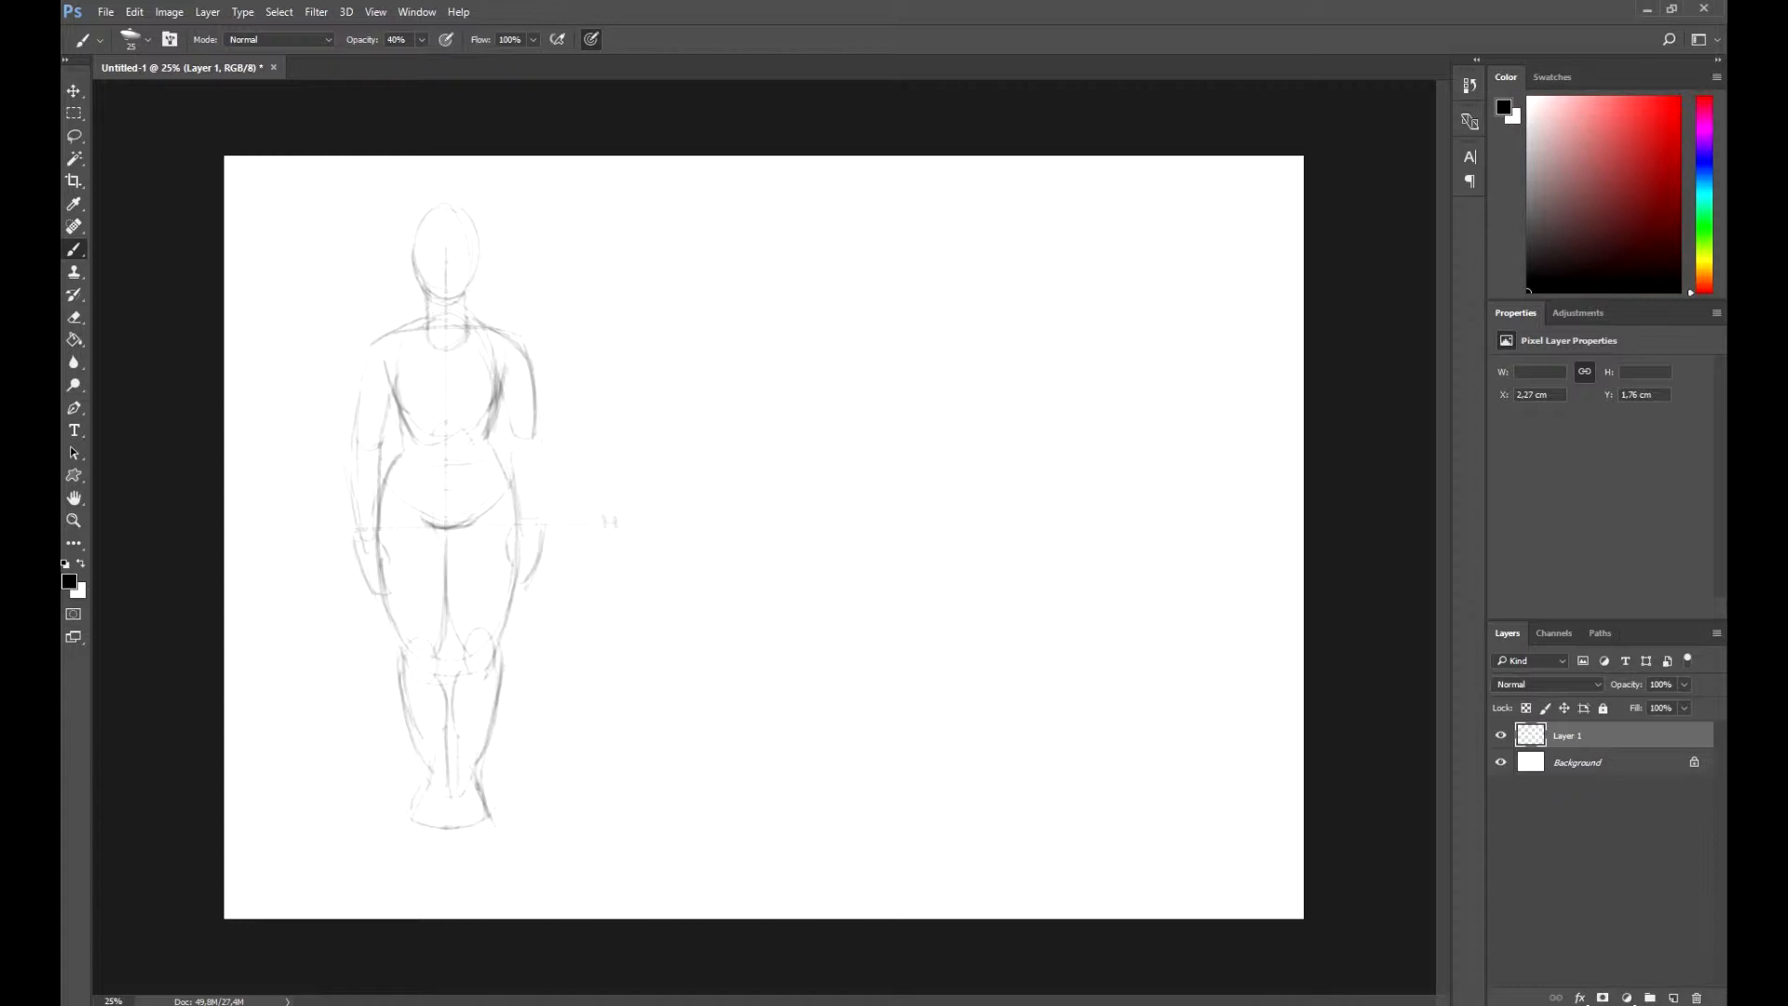
Darken the front-view head, neck, shoulders, bust and waist contours with the brush at 40% opacity.
{"action": "mouse_move", "coordinate": [413, 240]}
{"action": "left_mouse_down"}
{"action": "mouse_move", "coordinate": [420, 288]}
{"action": "mouse_move", "coordinate": [453, 308]}
{"action": "mouse_move", "coordinate": [424, 216]}
{"action": "mouse_move", "coordinate": [473, 250]}
{"action": "mouse_move", "coordinate": [469, 284]}
{"action": "mouse_move", "coordinate": [424, 322]}
{"action": "mouse_move", "coordinate": [468, 322]}
{"action": "mouse_move", "coordinate": [396, 330]}
{"action": "mouse_move", "coordinate": [363, 377]}
{"action": "left_mouse_up"}
{"action": "left_click_drag", "start_coordinate": [465, 312], "coordinate": [527, 361]}
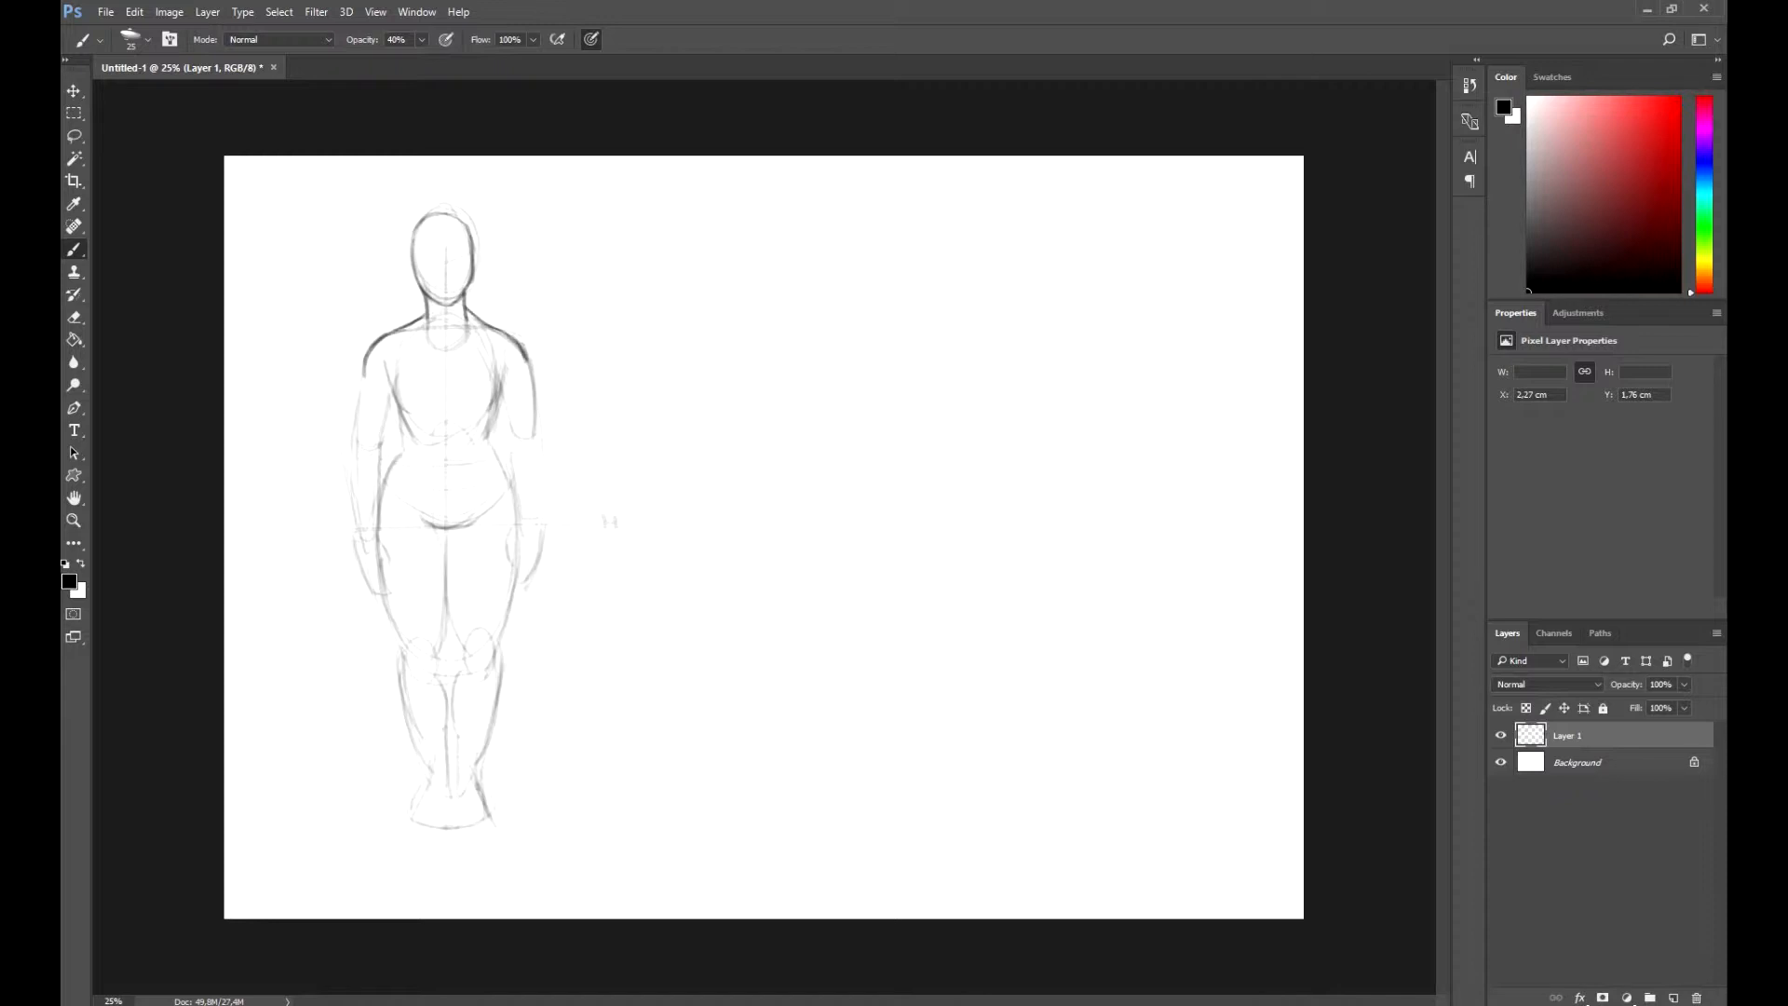
{"action": "left_click_drag", "start_coordinate": [385, 363], "coordinate": [412, 419]}
{"action": "left_click_drag", "start_coordinate": [504, 350], "coordinate": [487, 408]}
{"action": "left_click_drag", "start_coordinate": [404, 362], "coordinate": [392, 390]}
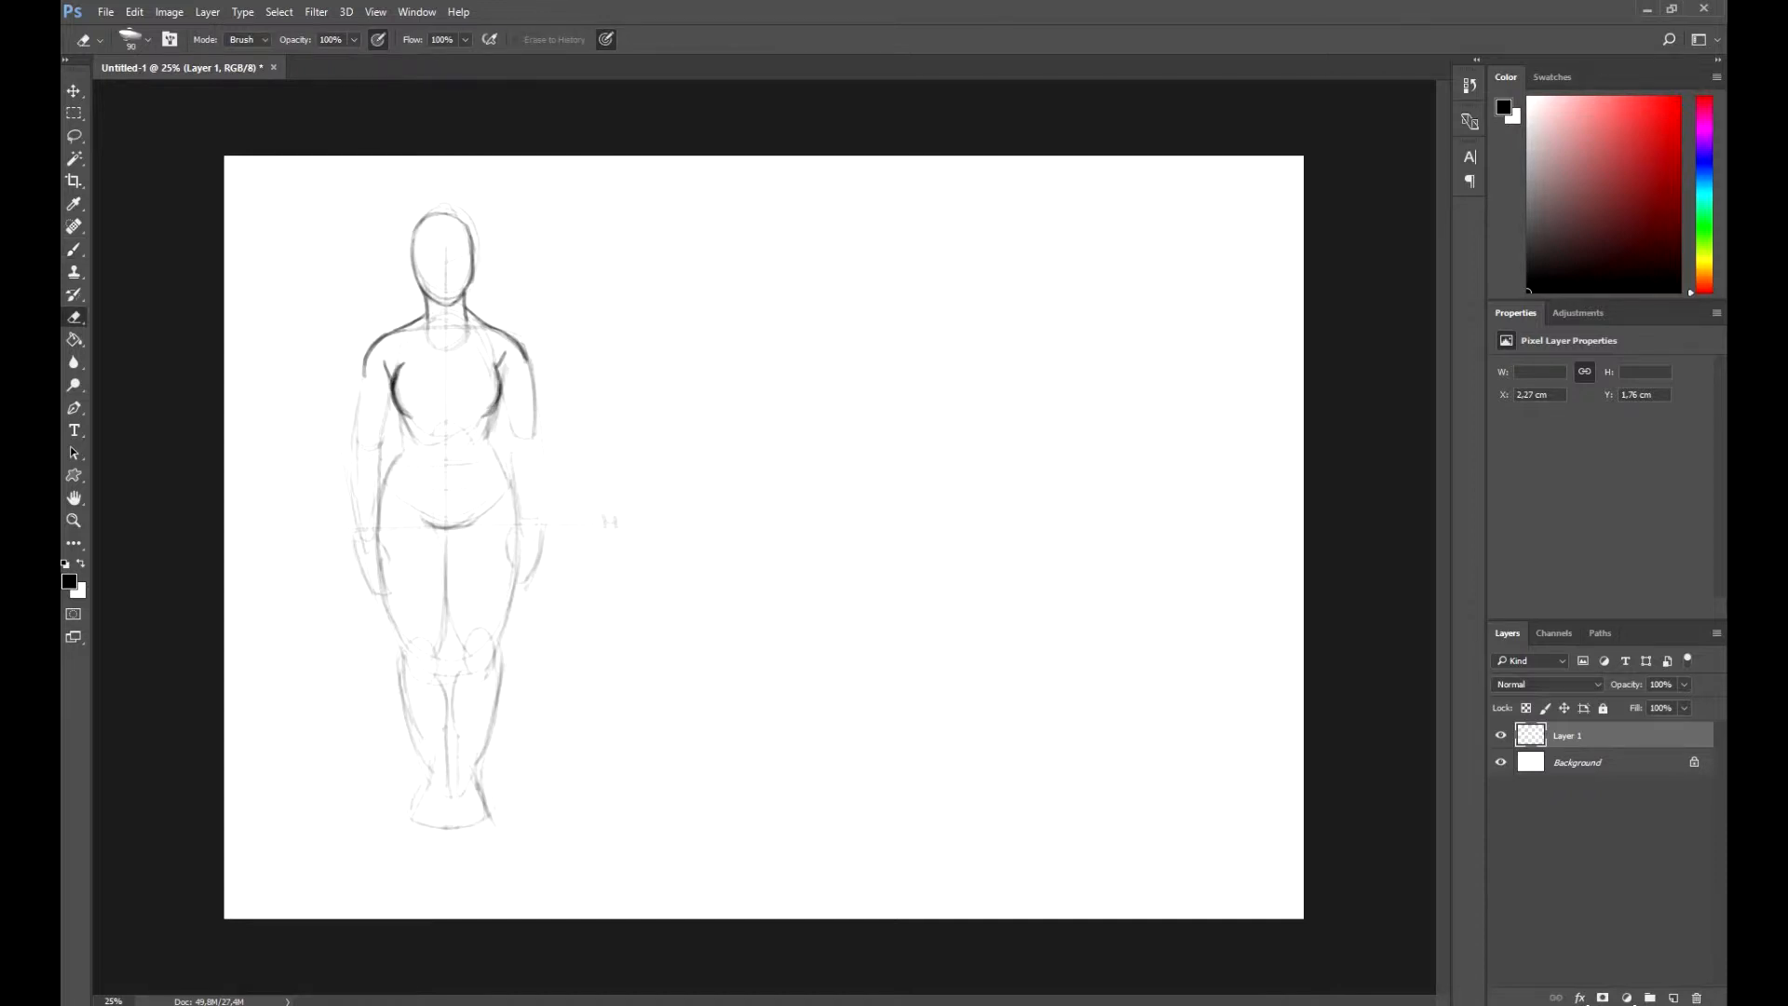
{"action": "left_click_drag", "start_coordinate": [398, 410], "coordinate": [408, 456]}
{"action": "left_click_drag", "start_coordinate": [496, 406], "coordinate": [487, 452]}
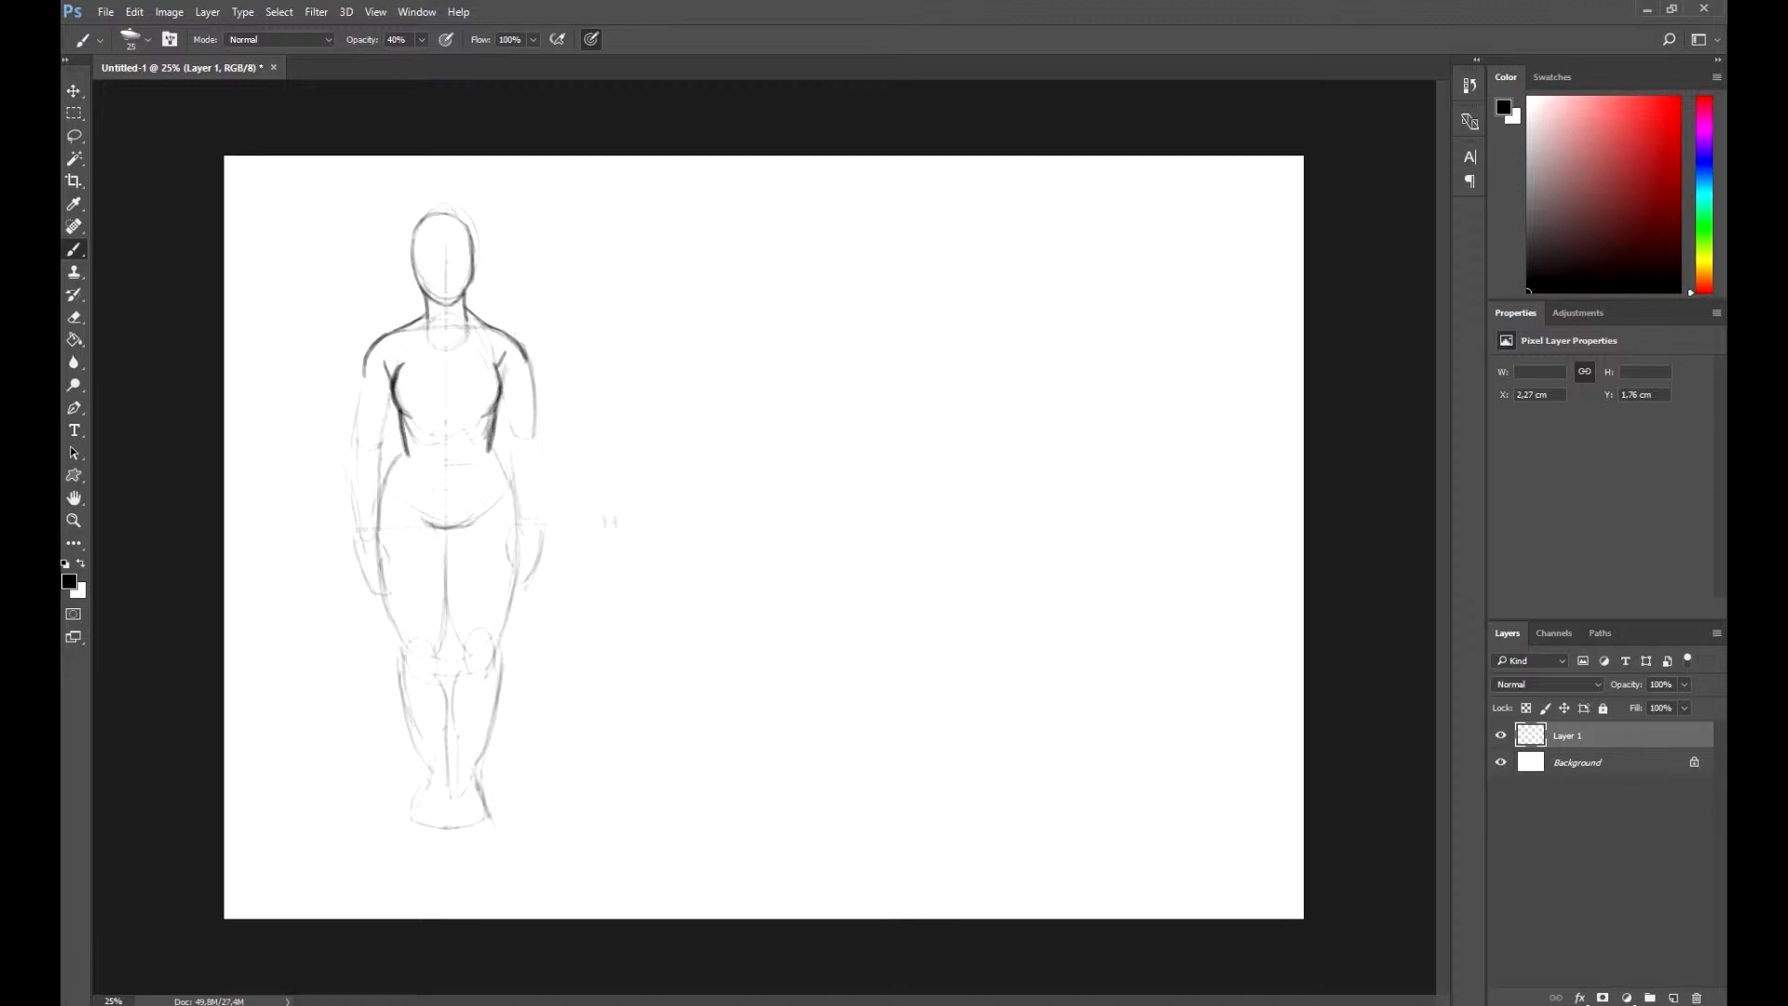
{"action": "left_click_drag", "start_coordinate": [408, 410], "coordinate": [491, 405]}
Draw darker outlines along both upper arms and forearms of the front-view figure, down to the wrists.
{"action": "mouse_move", "coordinate": [367, 355]}
{"action": "left_mouse_down"}
{"action": "mouse_move", "coordinate": [356, 448]}
{"action": "mouse_move", "coordinate": [381, 449]}
{"action": "left_mouse_up"}
{"action": "left_click_drag", "start_coordinate": [514, 395], "coordinate": [501, 447]}
{"action": "left_click_drag", "start_coordinate": [526, 353], "coordinate": [529, 380]}
{"action": "left_click_drag", "start_coordinate": [532, 383], "coordinate": [542, 443]}
{"action": "left_click_drag", "start_coordinate": [357, 440], "coordinate": [361, 523]}
{"action": "left_click_drag", "start_coordinate": [384, 448], "coordinate": [381, 496]}
{"action": "mouse_move", "coordinate": [543, 439]}
{"action": "left_mouse_down"}
{"action": "mouse_move", "coordinate": [544, 515]}
{"action": "mouse_move", "coordinate": [515, 491]}
{"action": "left_mouse_up"}
{"action": "mouse_move", "coordinate": [514, 448]}
{"action": "left_mouse_down"}
{"action": "mouse_move", "coordinate": [522, 518]}
{"action": "mouse_move", "coordinate": [550, 525]}
{"action": "left_mouse_up"}
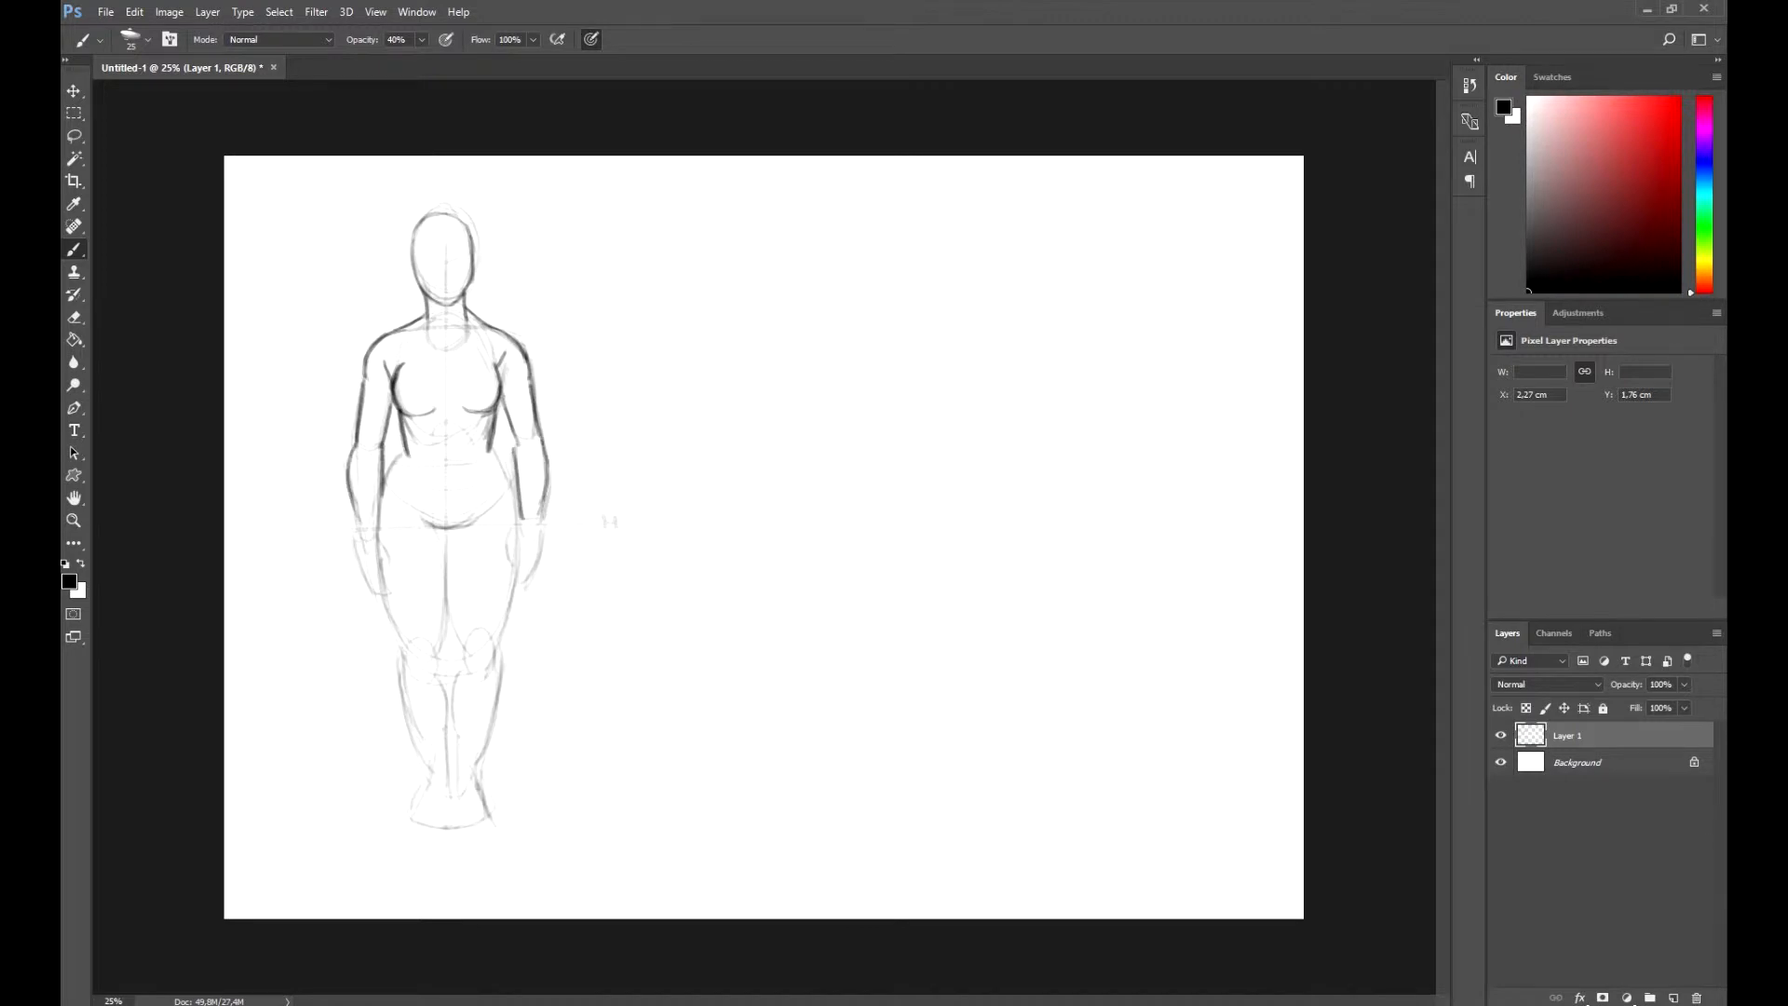
Add collarbone lines and darken the hip contours on both sides of the front-view figure.
{"action": "left_click_drag", "start_coordinate": [406, 336], "coordinate": [441, 333]}
{"action": "left_click_drag", "start_coordinate": [459, 333], "coordinate": [496, 336]}
{"action": "left_click_drag", "start_coordinate": [459, 335], "coordinate": [493, 336]}
{"action": "left_click_drag", "start_coordinate": [406, 449], "coordinate": [381, 503]}
{"action": "left_click_drag", "start_coordinate": [490, 451], "coordinate": [513, 498]}
{"action": "left_click_drag", "start_coordinate": [384, 489], "coordinate": [376, 527]}
{"action": "left_click_drag", "start_coordinate": [508, 492], "coordinate": [518, 520]}
Darken the outer thigh contours down to the knees and the line between the front-view thighs.
{"action": "left_click_drag", "start_coordinate": [378, 527], "coordinate": [405, 661]}
{"action": "left_click_drag", "start_coordinate": [518, 517], "coordinate": [496, 657]}
{"action": "left_click_drag", "start_coordinate": [515, 569], "coordinate": [496, 633]}
{"action": "left_click_drag", "start_coordinate": [438, 530], "coordinate": [447, 597]}
{"action": "left_click_drag", "start_coordinate": [446, 552], "coordinate": [451, 631]}
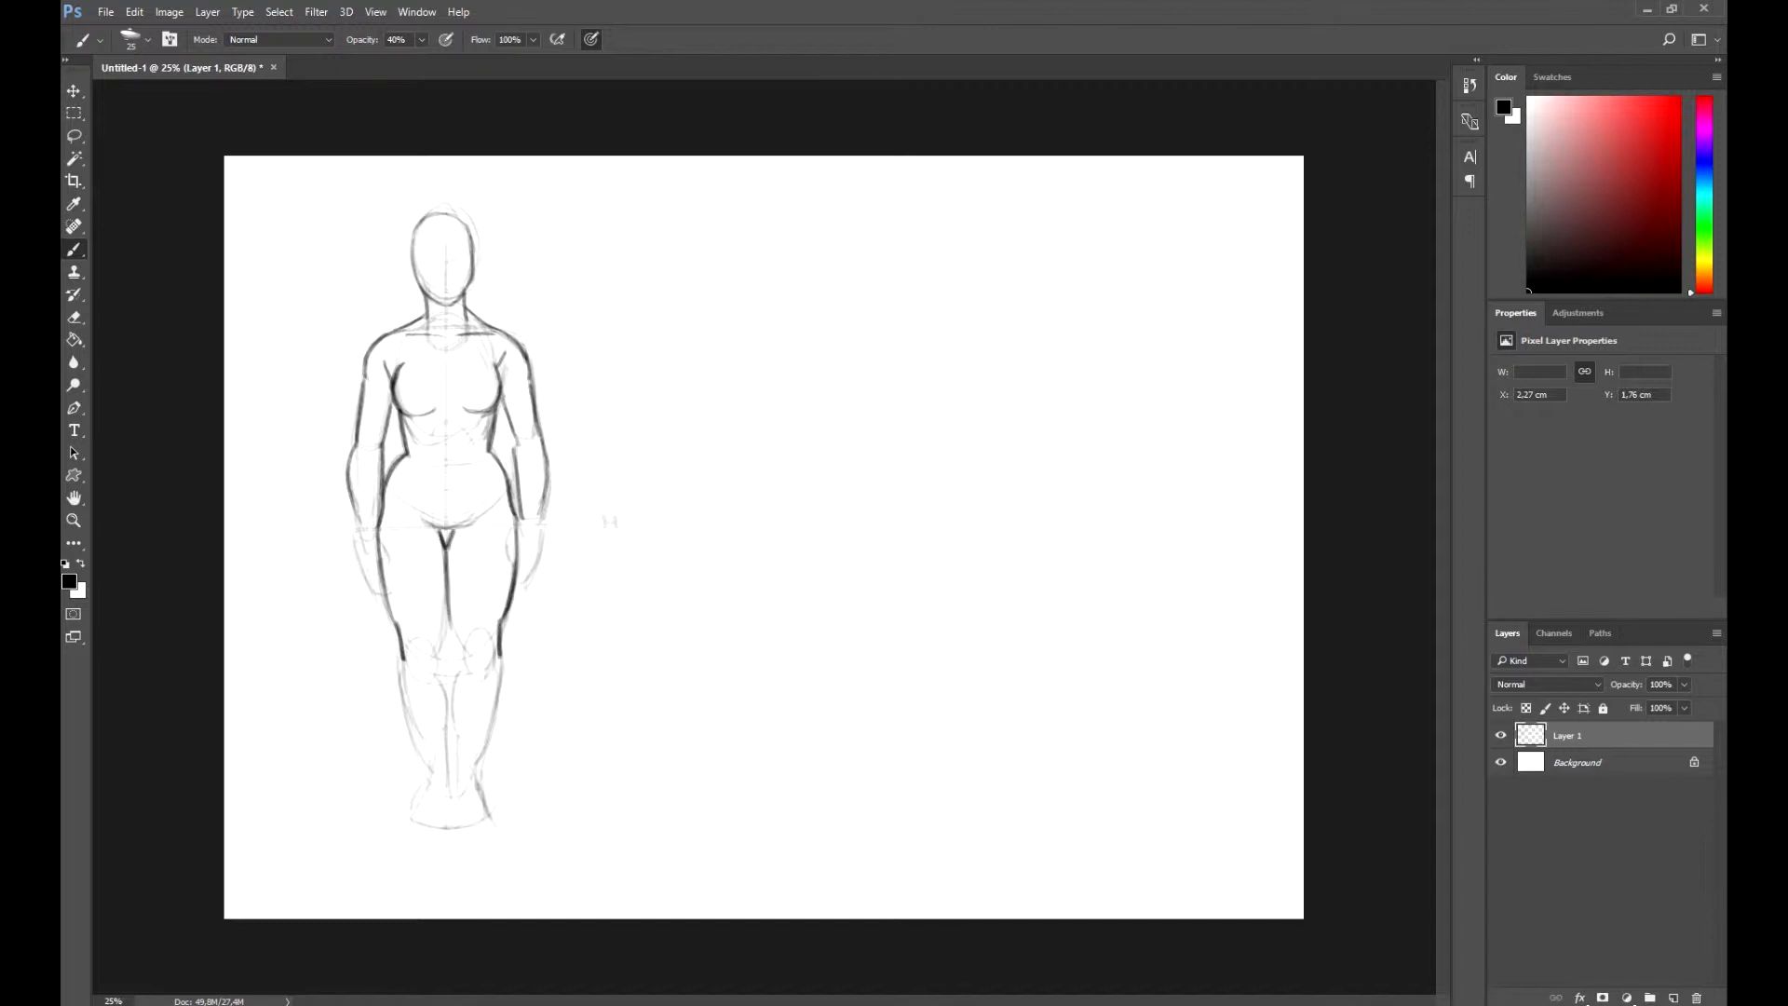
Outline the inner legs and outer calves of the front-view figure down to the ankles.
{"action": "mouse_move", "coordinate": [445, 551]}
{"action": "left_mouse_down"}
{"action": "mouse_move", "coordinate": [454, 629]}
{"action": "mouse_move", "coordinate": [436, 659]}
{"action": "mouse_move", "coordinate": [464, 650]}
{"action": "mouse_move", "coordinate": [438, 686]}
{"action": "mouse_move", "coordinate": [446, 734]}
{"action": "left_mouse_up"}
{"action": "left_click_drag", "start_coordinate": [453, 661], "coordinate": [446, 791]}
{"action": "left_click_drag", "start_coordinate": [450, 731], "coordinate": [443, 777]}
{"action": "left_click_drag", "start_coordinate": [460, 724], "coordinate": [450, 782]}
{"action": "mouse_move", "coordinate": [398, 661]}
{"action": "left_mouse_down"}
{"action": "mouse_move", "coordinate": [428, 783]}
{"action": "mouse_move", "coordinate": [417, 753]}
{"action": "left_mouse_up"}
{"action": "left_click_drag", "start_coordinate": [501, 656], "coordinate": [484, 765]}
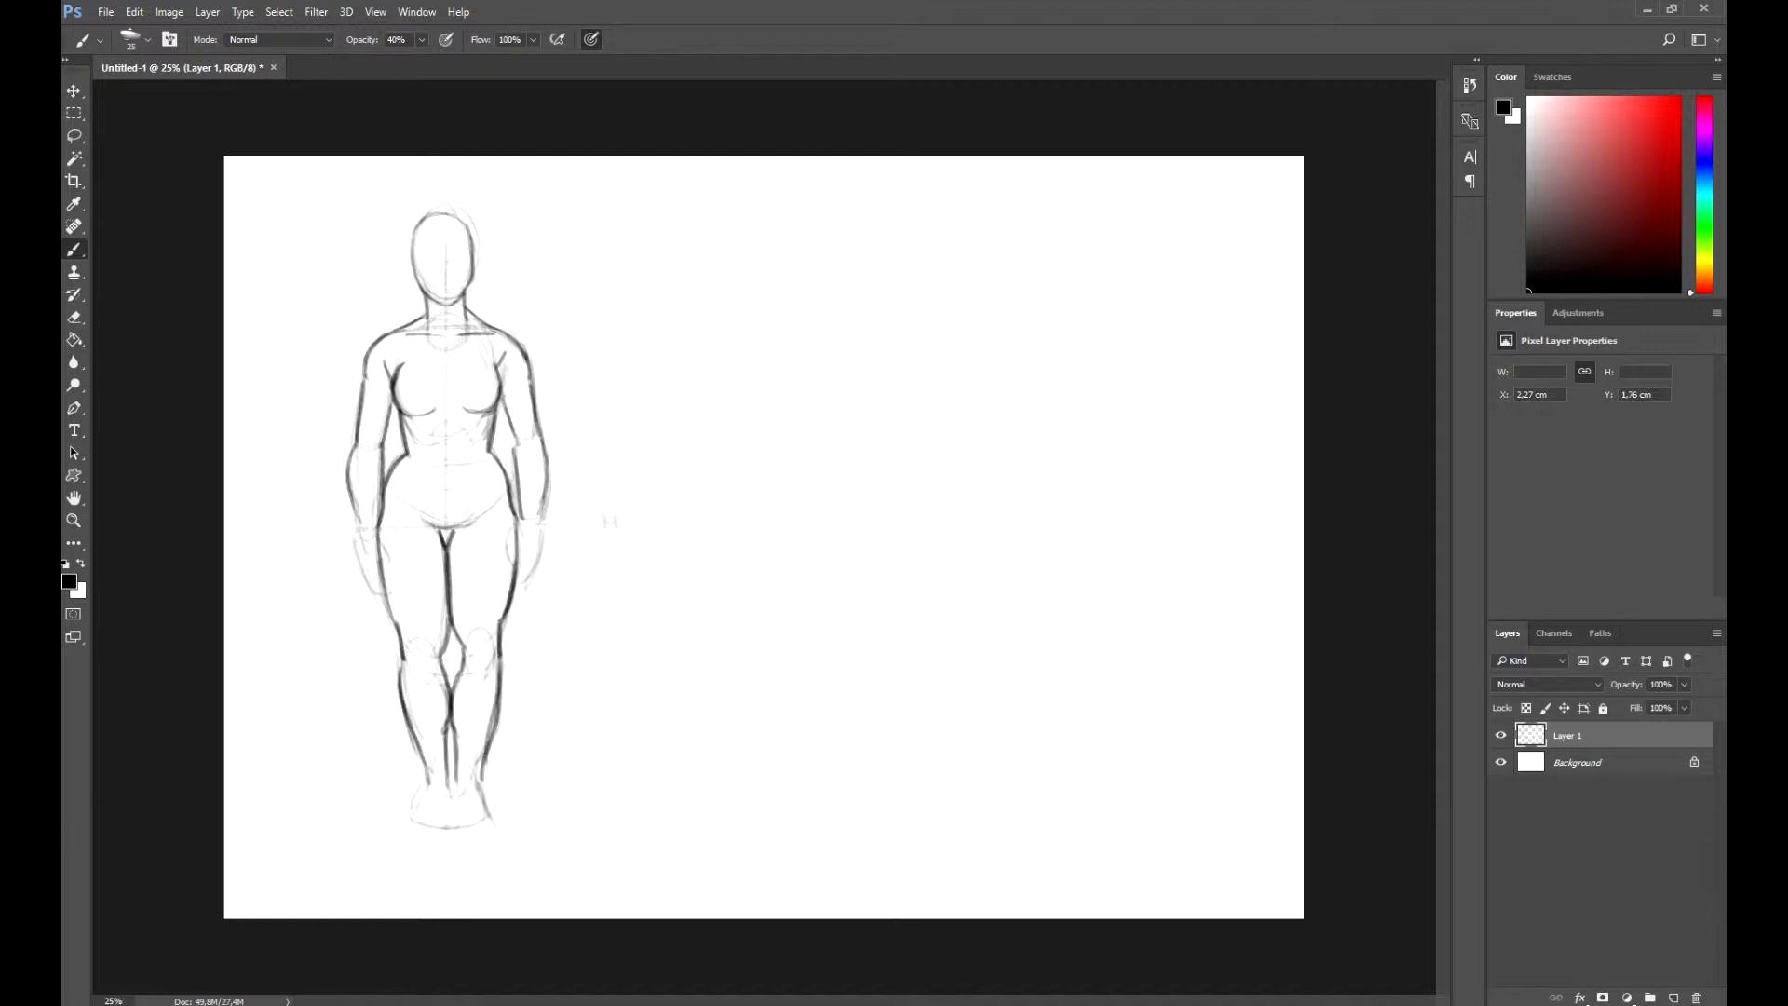
{"action": "key", "text": "e"}
{"action": "key", "text": "b"}
Define the front-view figure's inner calves and feet, and mark the kneecaps.
{"action": "mouse_move", "coordinate": [457, 682]}
{"action": "left_mouse_down"}
{"action": "mouse_move", "coordinate": [457, 784]}
{"action": "mouse_move", "coordinate": [456, 731]}
{"action": "left_mouse_up"}
{"action": "mouse_move", "coordinate": [451, 695]}
{"action": "left_mouse_down"}
{"action": "mouse_move", "coordinate": [465, 786]}
{"action": "mouse_move", "coordinate": [457, 759]}
{"action": "mouse_move", "coordinate": [410, 820]}
{"action": "mouse_move", "coordinate": [450, 833]}
{"action": "left_mouse_up"}
{"action": "left_click_drag", "start_coordinate": [453, 789], "coordinate": [451, 831]}
{"action": "mouse_move", "coordinate": [494, 784]}
{"action": "left_mouse_down"}
{"action": "mouse_move", "coordinate": [481, 816]}
{"action": "mouse_move", "coordinate": [504, 821]}
{"action": "left_mouse_up"}
{"action": "left_click_drag", "start_coordinate": [464, 784], "coordinate": [460, 828]}
{"action": "mouse_move", "coordinate": [460, 828]}
{"action": "left_mouse_down"}
{"action": "mouse_move", "coordinate": [512, 827]}
{"action": "mouse_move", "coordinate": [443, 831]}
{"action": "mouse_move", "coordinate": [508, 819]}
{"action": "left_mouse_up"}
{"action": "mouse_move", "coordinate": [467, 662]}
{"action": "left_mouse_down"}
{"action": "mouse_move", "coordinate": [491, 661]}
{"action": "mouse_move", "coordinate": [436, 671]}
{"action": "left_mouse_up"}
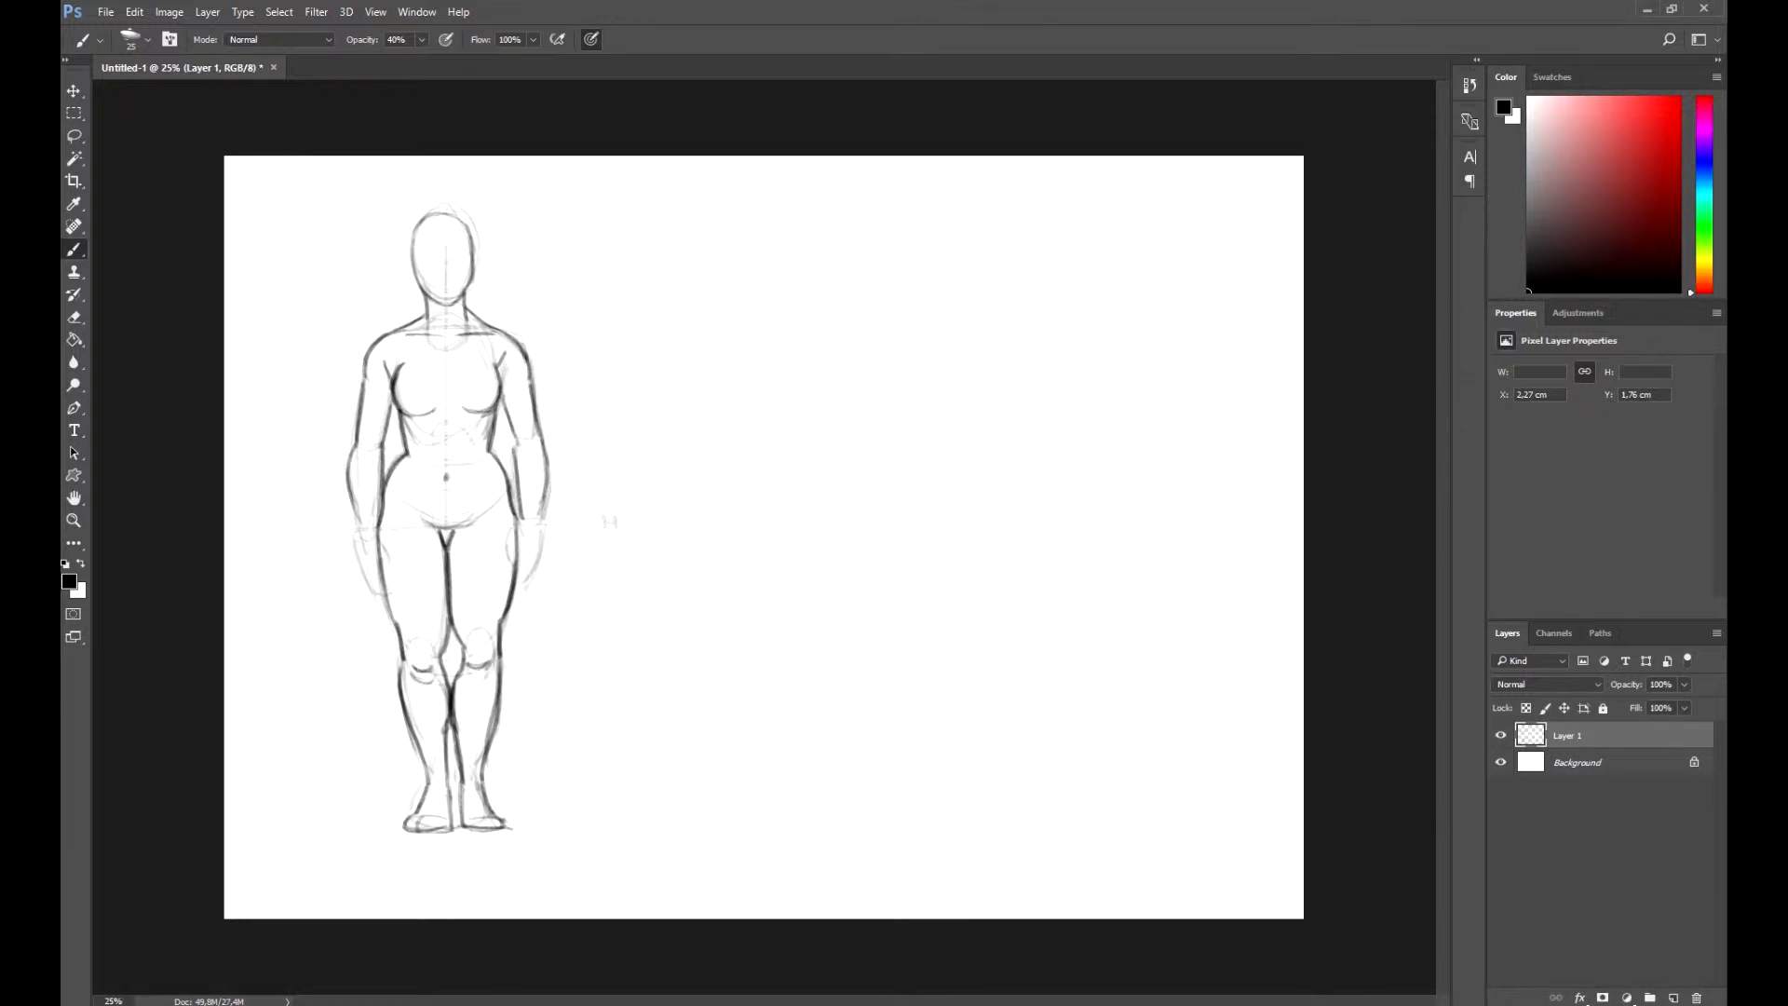
Refine the side of the front-view head and outline the figure's right hand with its fingers.
{"action": "left_click_drag", "start_coordinate": [416, 227], "coordinate": [421, 290]}
{"action": "mouse_move", "coordinate": [358, 529]}
{"action": "left_mouse_down"}
{"action": "mouse_move", "coordinate": [381, 599]}
{"action": "mouse_move", "coordinate": [382, 563]}
{"action": "left_mouse_up"}
{"action": "key", "text": "e"}
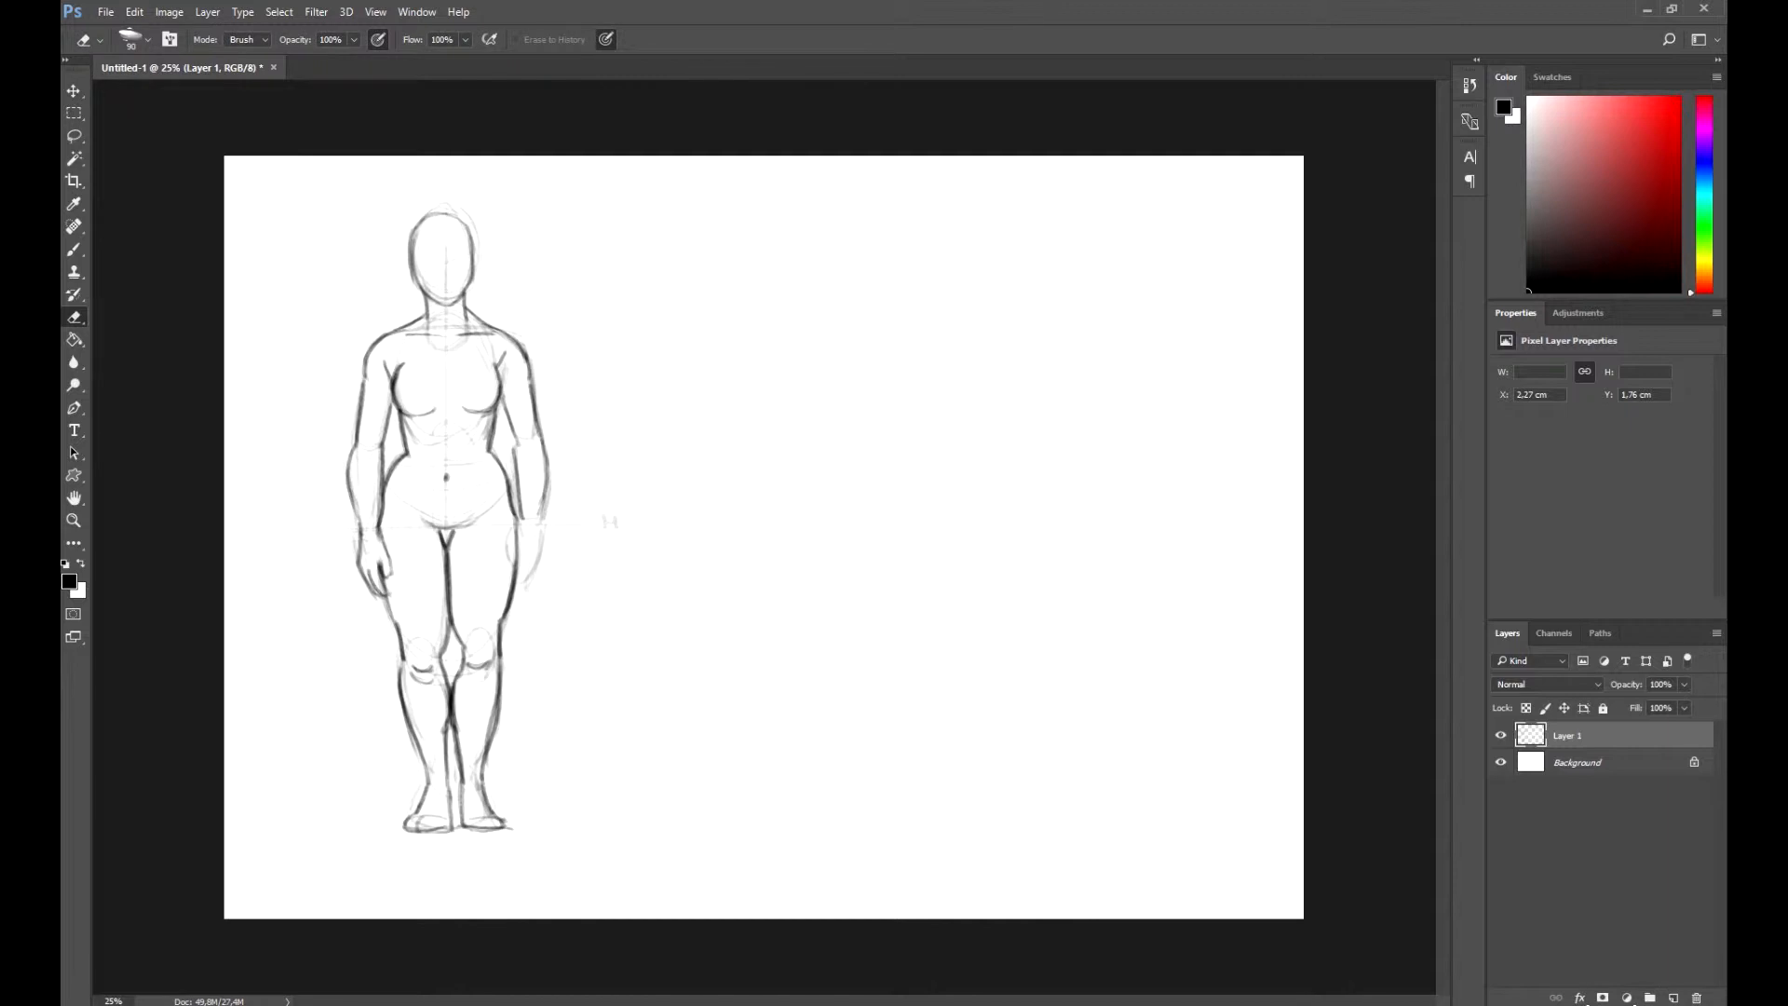
{"action": "key", "text": "b"}
Draw the front-view figure's left hand from wrist to fingertips, cleaning up stray strokes.
{"action": "left_click_drag", "start_coordinate": [540, 510], "coordinate": [518, 582]}
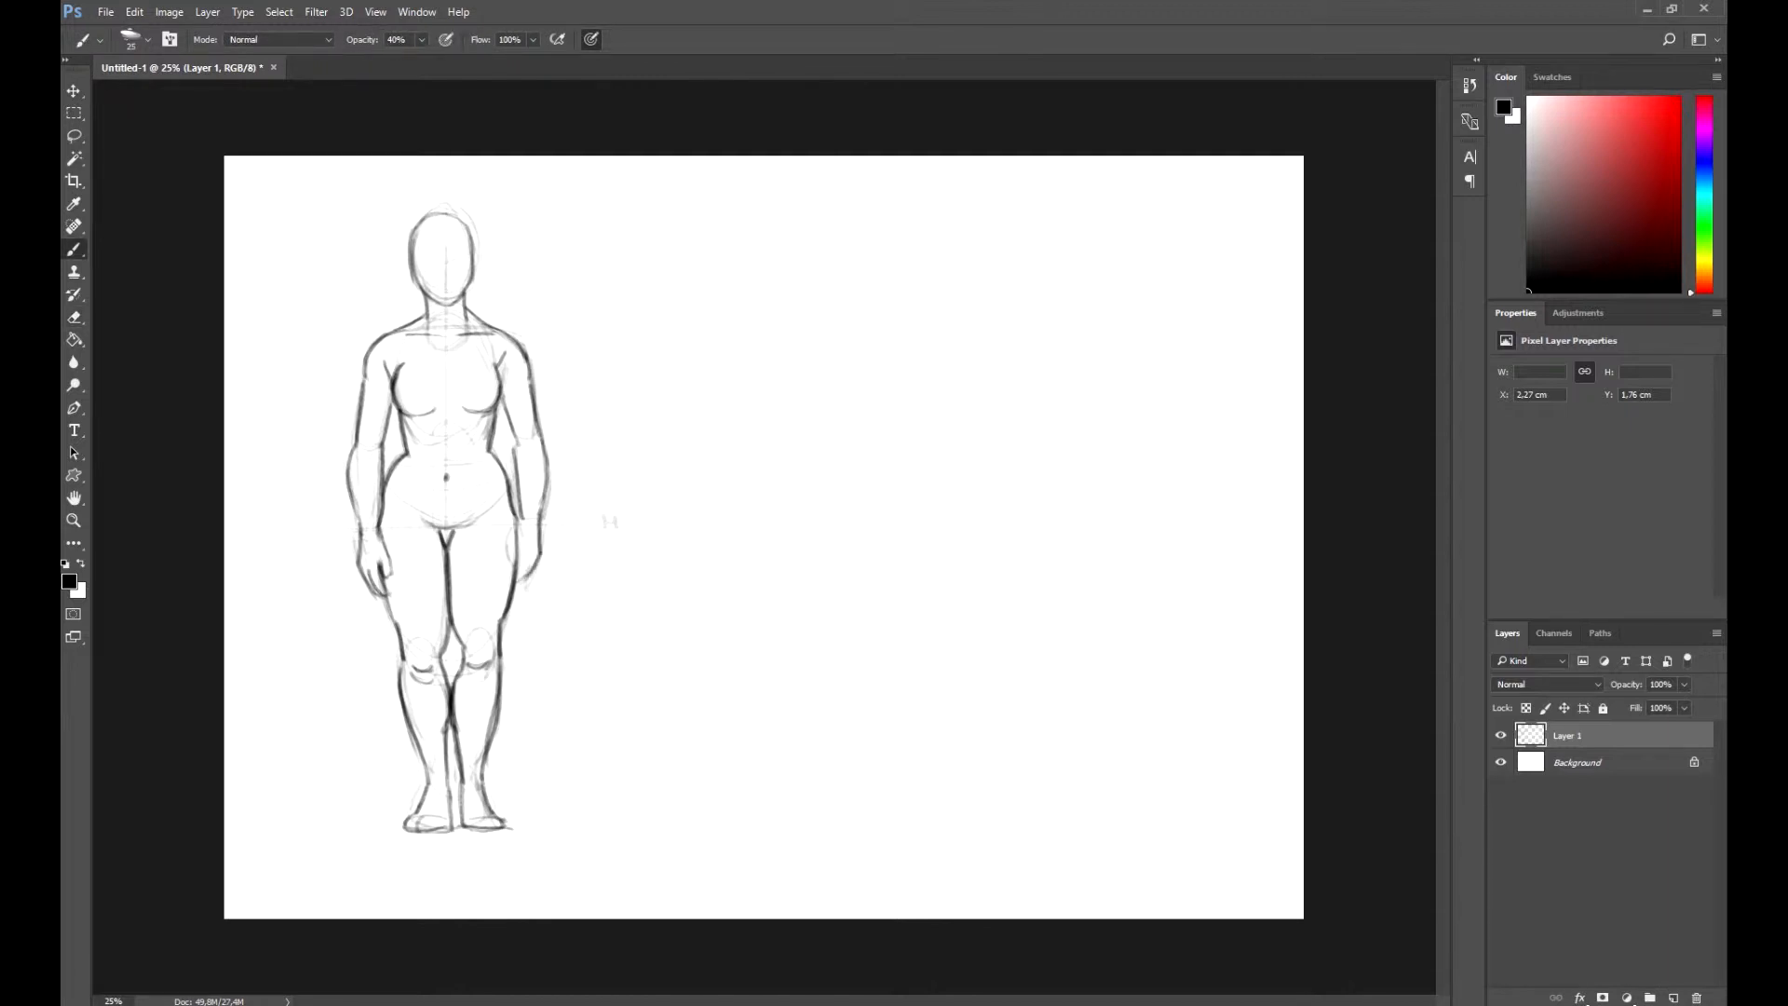
{"action": "mouse_move", "coordinate": [521, 522]}
{"action": "left_mouse_down"}
{"action": "mouse_move", "coordinate": [520, 585]}
{"action": "mouse_move", "coordinate": [519, 566]}
{"action": "left_mouse_up"}
{"action": "key", "text": "e"}
{"action": "key", "text": "b"}
{"action": "left_click_drag", "start_coordinate": [526, 547], "coordinate": [521, 585]}
{"action": "key", "text": "e"}
{"action": "key", "text": "b"}
Erase and redraw the front-view inner thigh lines, and add toes to the foot.
{"action": "key", "text": "e"}
{"action": "left_click_drag", "start_coordinate": [448, 543], "coordinate": [460, 644]}
{"action": "key", "text": "b"}
{"action": "mouse_move", "coordinate": [441, 537]}
{"action": "left_mouse_down"}
{"action": "mouse_move", "coordinate": [446, 649]}
{"action": "mouse_move", "coordinate": [462, 644]}
{"action": "mouse_move", "coordinate": [399, 683]}
{"action": "left_mouse_up"}
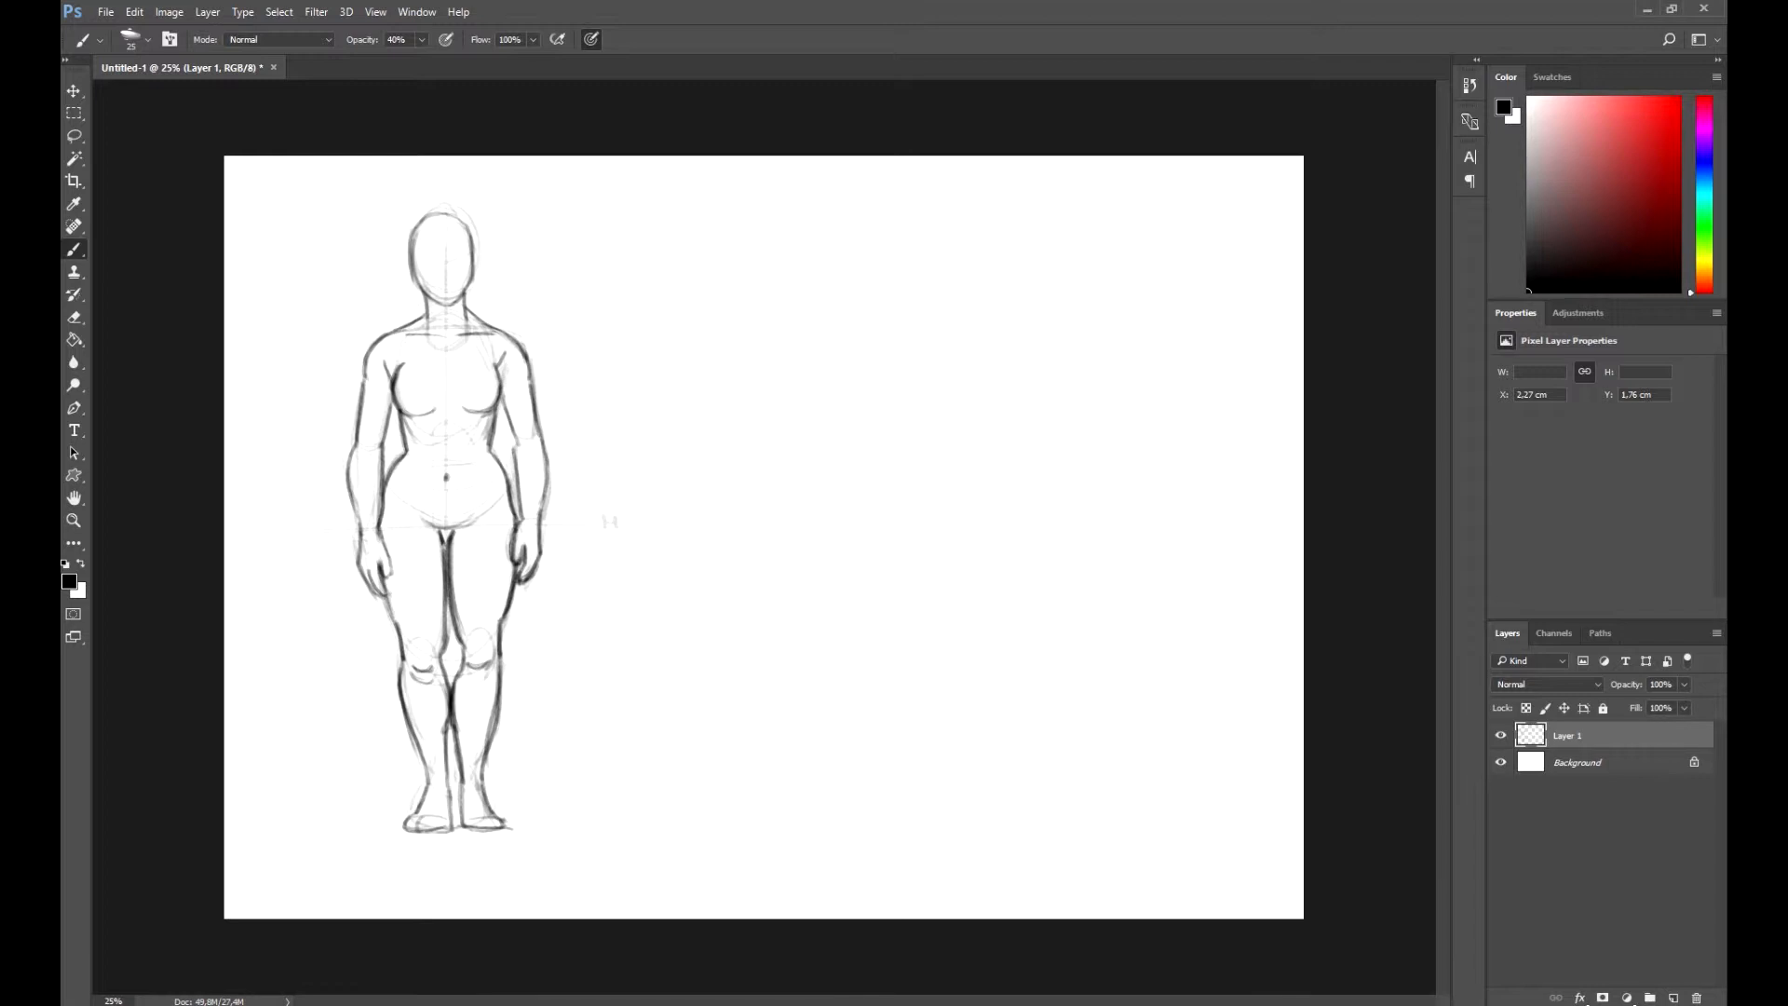
{"action": "left_click_drag", "start_coordinate": [436, 817], "coordinate": [440, 828]}
{"action": "left_click_drag", "start_coordinate": [425, 817], "coordinate": [428, 827]}
Block in a back-view figure's hips, thighs and calves beside the front-view figure with light strokes.
{"action": "left_click_drag", "start_coordinate": [742, 480], "coordinate": [741, 544]}
{"action": "left_click_drag", "start_coordinate": [751, 456], "coordinate": [741, 559]}
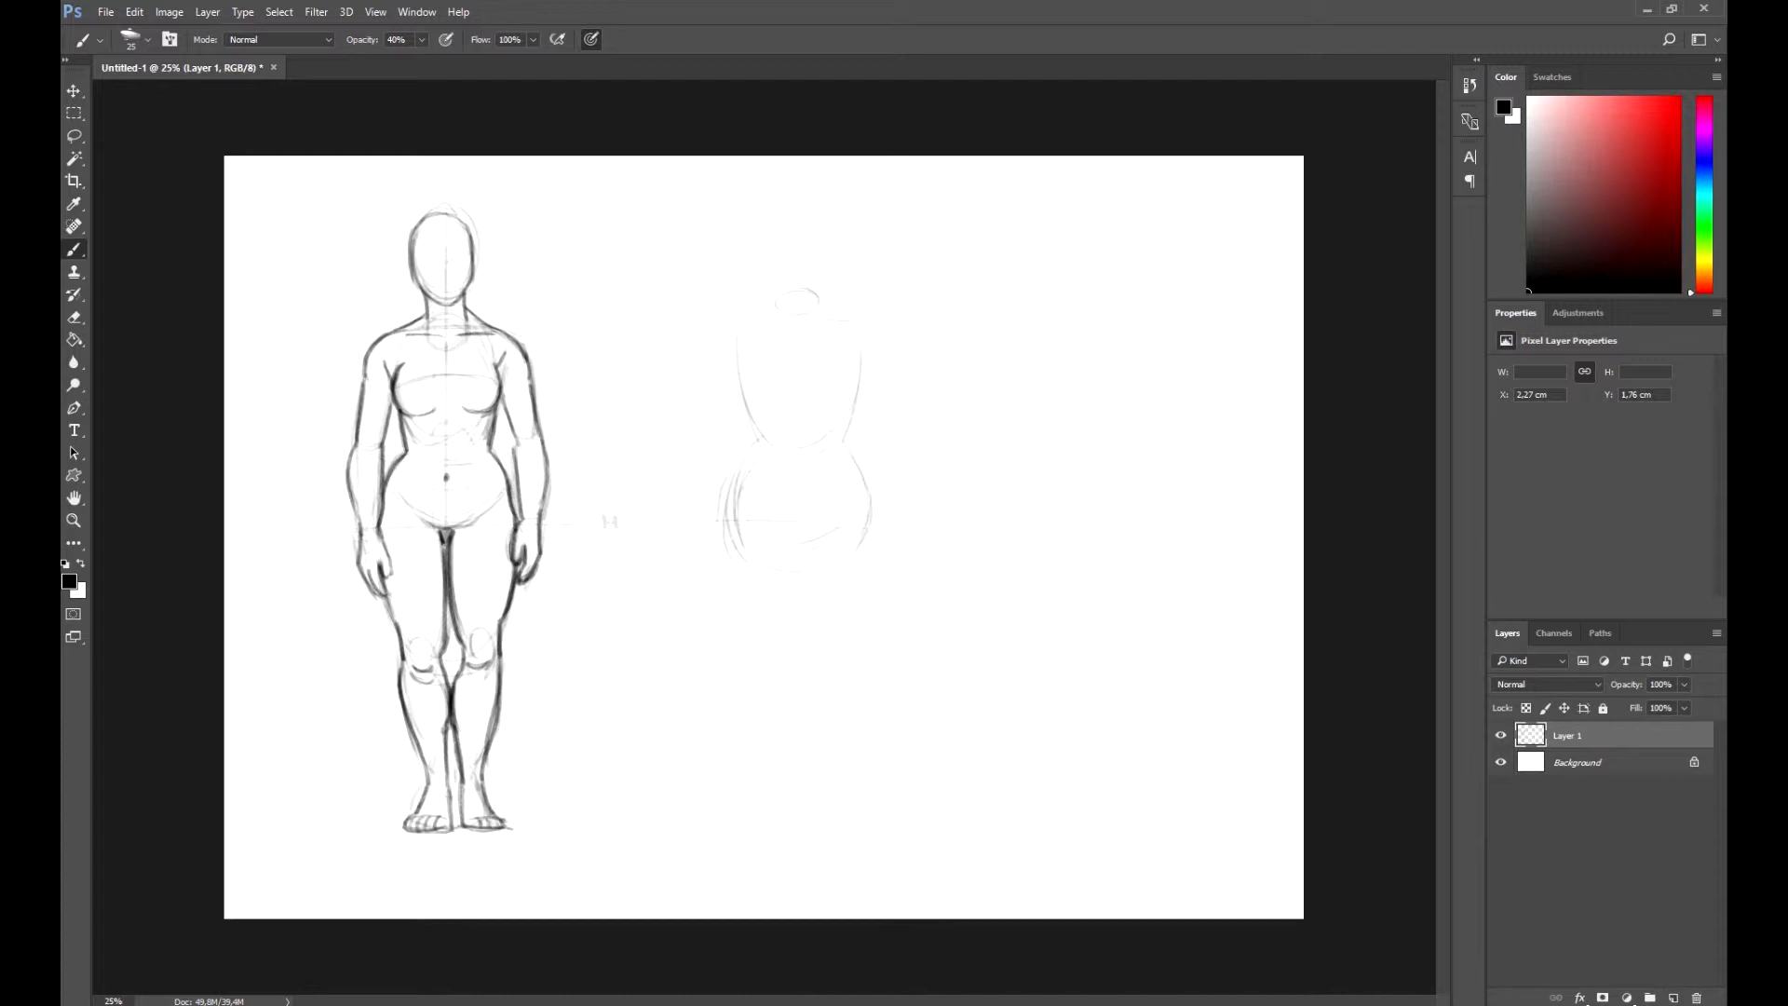
{"action": "left_click_drag", "start_coordinate": [734, 549], "coordinate": [785, 693]}
{"action": "left_click_drag", "start_coordinate": [737, 612], "coordinate": [750, 651]}
{"action": "left_click_drag", "start_coordinate": [734, 568], "coordinate": [773, 689]}
{"action": "left_click_drag", "start_coordinate": [806, 612], "coordinate": [816, 670]}
{"action": "mouse_move", "coordinate": [869, 551]}
{"action": "left_mouse_down"}
{"action": "mouse_move", "coordinate": [848, 683]}
{"action": "mouse_move", "coordinate": [773, 778]}
{"action": "left_mouse_up"}
{"action": "left_click_drag", "start_coordinate": [861, 678], "coordinate": [830, 789]}
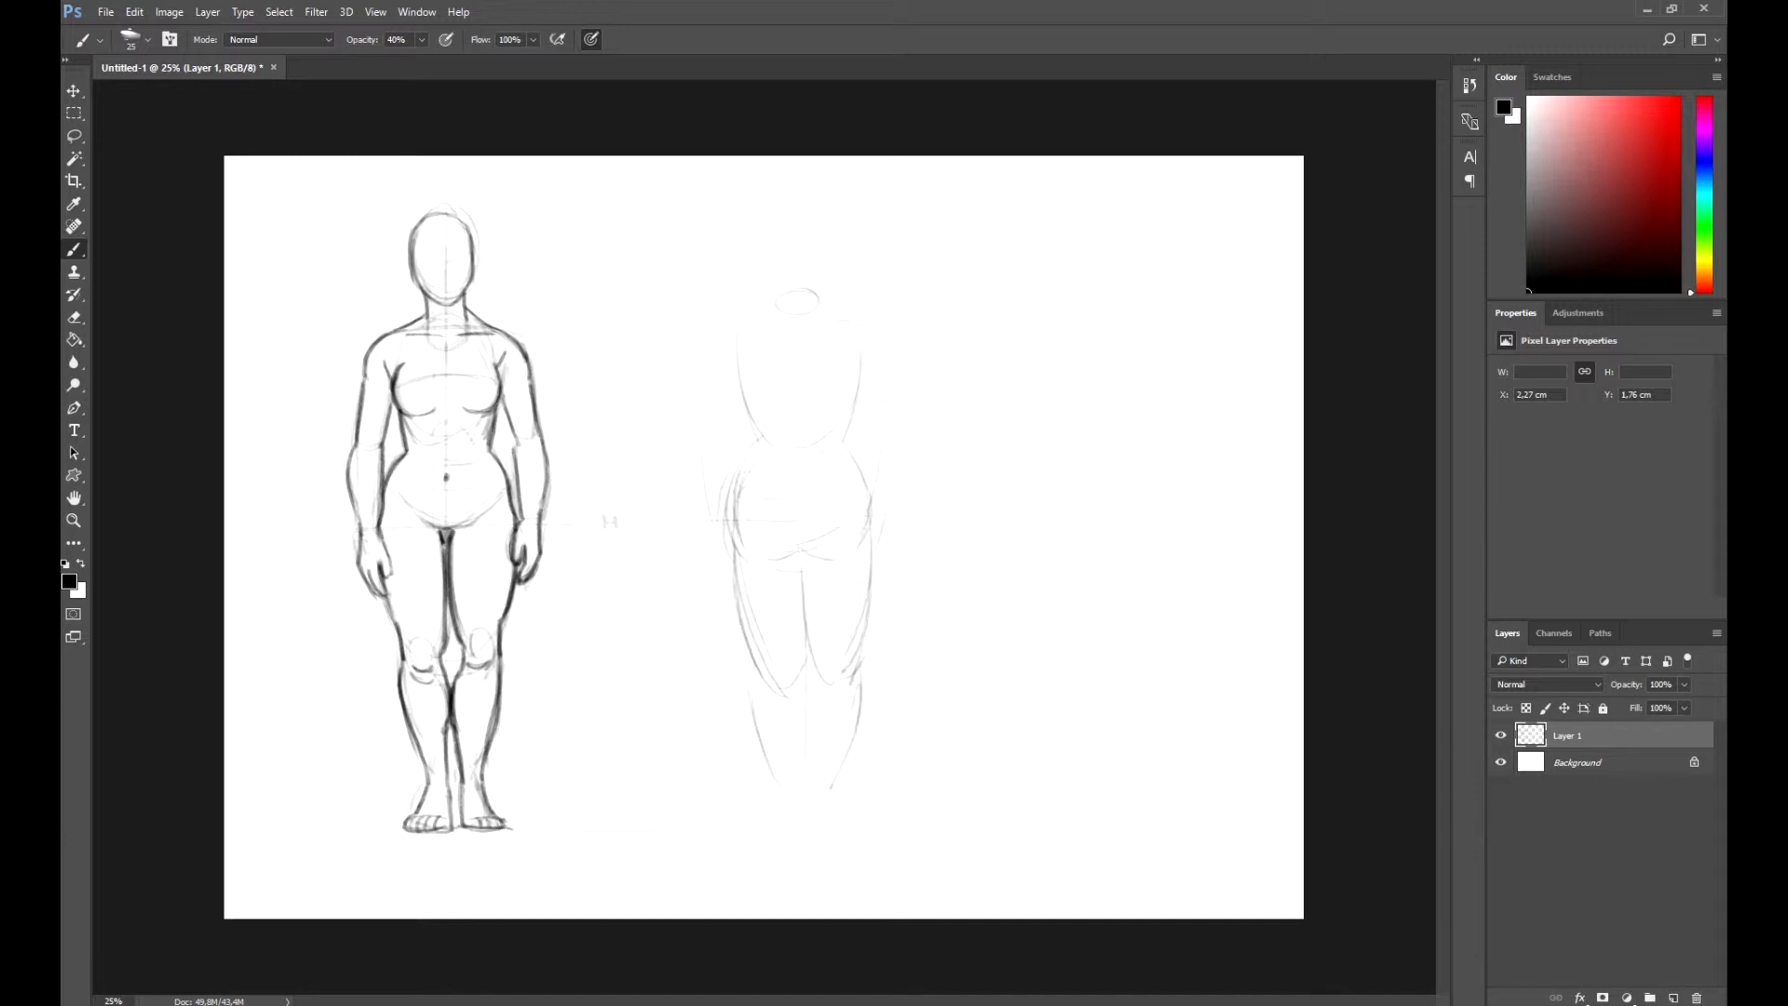
Sketch the back-view figure's calves, inner lower-leg lines and feet.
{"action": "left_click_drag", "start_coordinate": [814, 821], "coordinate": [853, 794]}
{"action": "left_click_drag", "start_coordinate": [762, 673], "coordinate": [765, 732]}
{"action": "left_click_drag", "start_coordinate": [844, 757], "coordinate": [830, 791]}
{"action": "left_click_drag", "start_coordinate": [854, 673], "coordinate": [835, 774]}
{"action": "left_click_drag", "start_coordinate": [807, 665], "coordinate": [819, 827]}
{"action": "left_click_drag", "start_coordinate": [816, 765], "coordinate": [817, 807]}
{"action": "left_click_drag", "start_coordinate": [824, 822], "coordinate": [858, 799]}
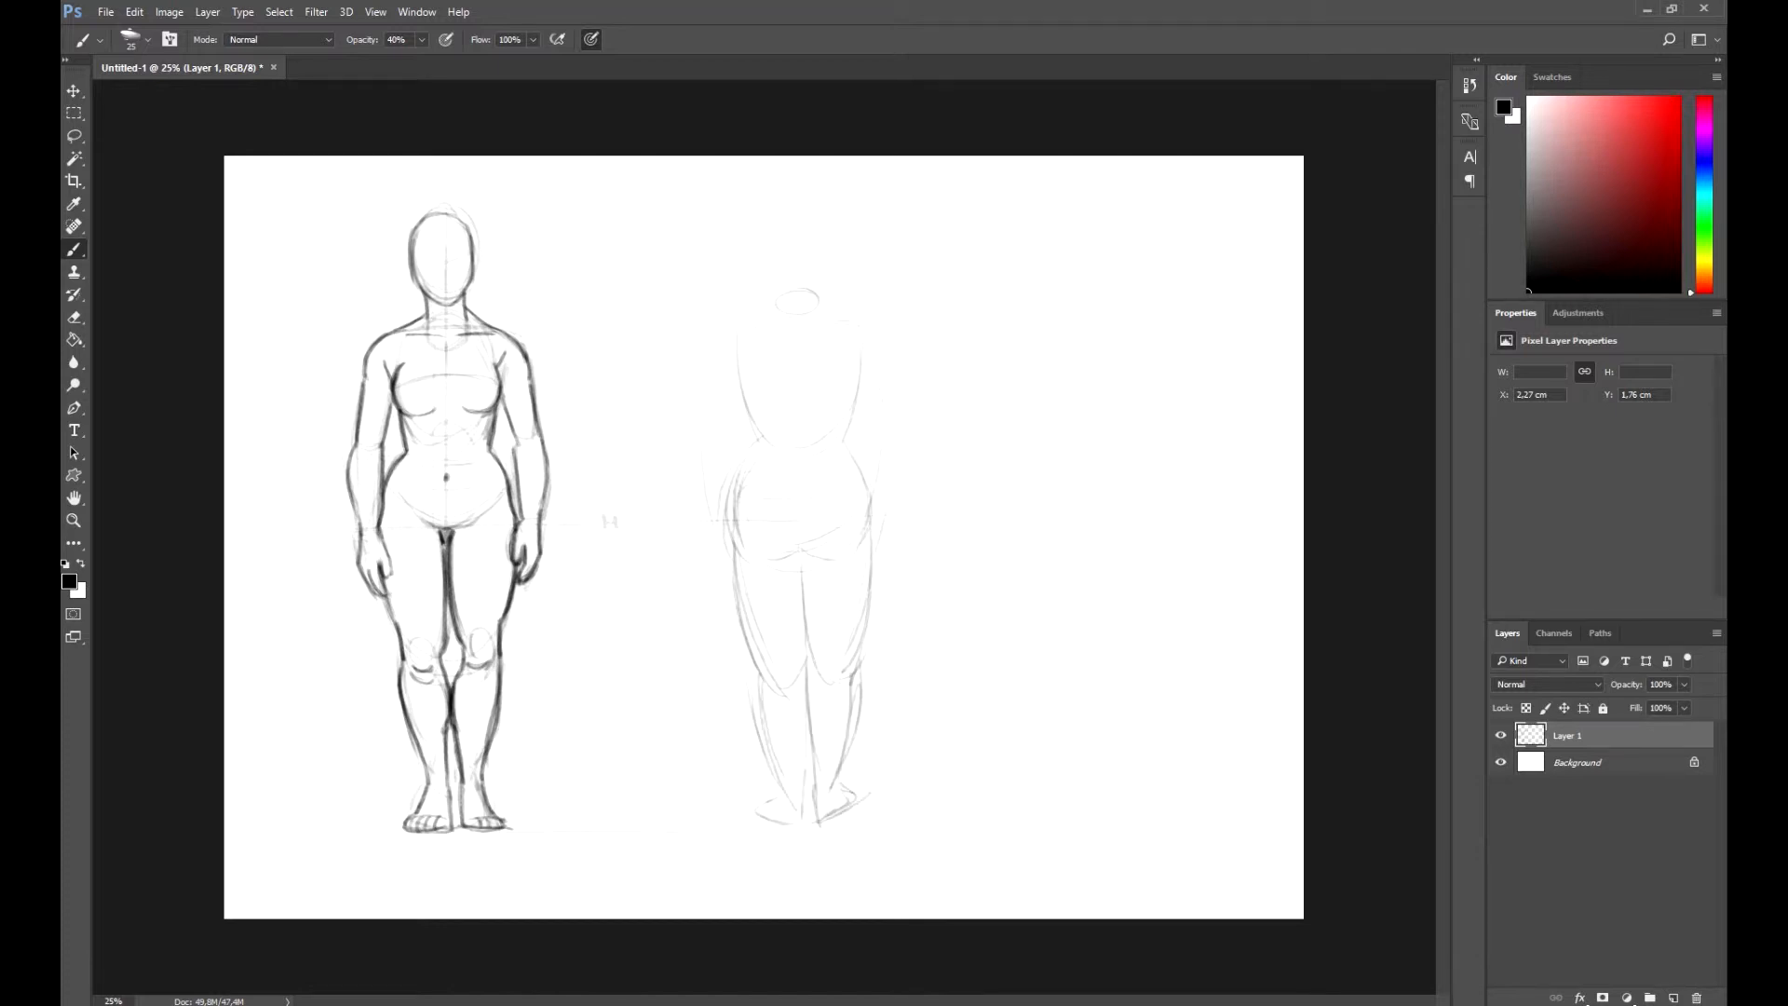
Reinforce the back-view figure's inner leg lines, calf contour and outer thigh with extra strokes.
{"action": "left_click_drag", "start_coordinate": [803, 685], "coordinate": [798, 820]}
{"action": "left_click_drag", "start_coordinate": [760, 671], "coordinate": [775, 758]}
{"action": "left_click_drag", "start_coordinate": [751, 684], "coordinate": [782, 803]}
{"action": "left_click_drag", "start_coordinate": [814, 589], "coordinate": [803, 665]}
{"action": "left_click_drag", "start_coordinate": [807, 559], "coordinate": [810, 656]}
{"action": "left_click_drag", "start_coordinate": [871, 534], "coordinate": [861, 620]}
{"action": "left_click_drag", "start_coordinate": [863, 629], "coordinate": [850, 665]}
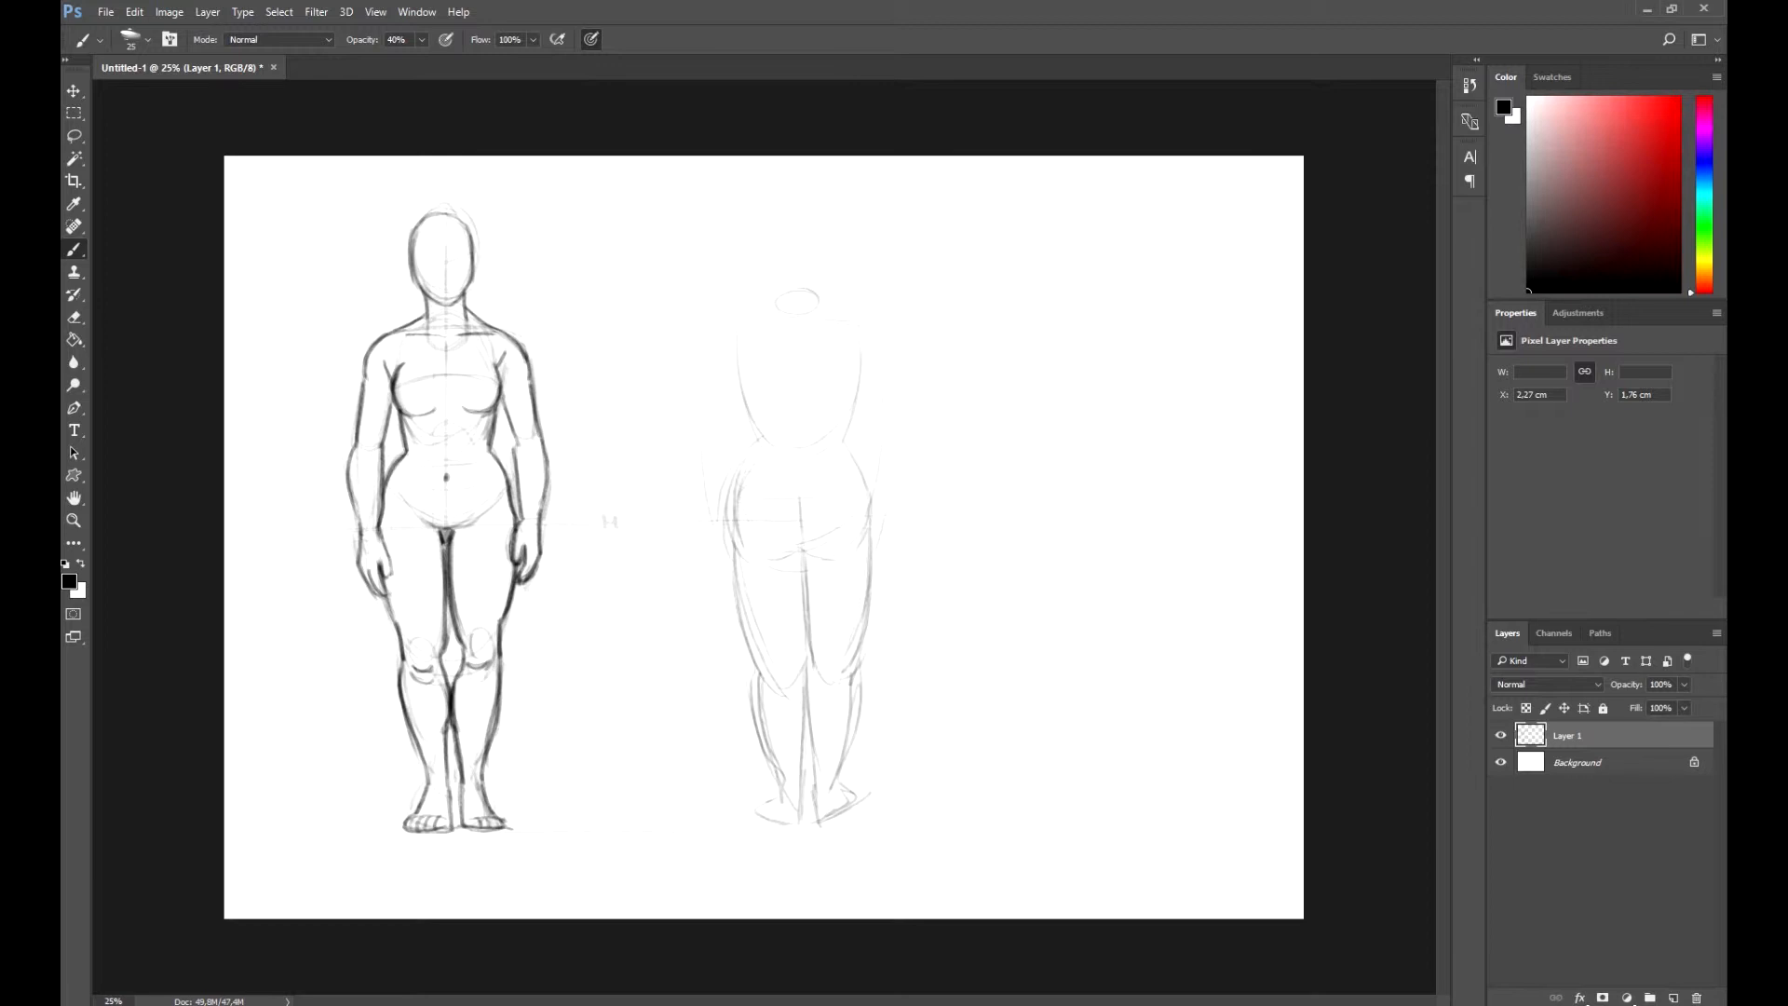
Sketch the back-view figure's oval head, neck and sloping shoulders.
{"action": "mouse_move", "coordinate": [766, 229]}
{"action": "left_mouse_down"}
{"action": "mouse_move", "coordinate": [821, 274]}
{"action": "mouse_move", "coordinate": [762, 270]}
{"action": "mouse_move", "coordinate": [776, 330]}
{"action": "mouse_move", "coordinate": [810, 327]}
{"action": "left_mouse_up"}
{"action": "mouse_move", "coordinate": [779, 299]}
{"action": "left_mouse_down"}
{"action": "mouse_move", "coordinate": [780, 335]}
{"action": "mouse_move", "coordinate": [779, 319]}
{"action": "mouse_move", "coordinate": [723, 347]}
{"action": "left_mouse_up"}
{"action": "left_click_drag", "start_coordinate": [824, 327], "coordinate": [865, 344]}
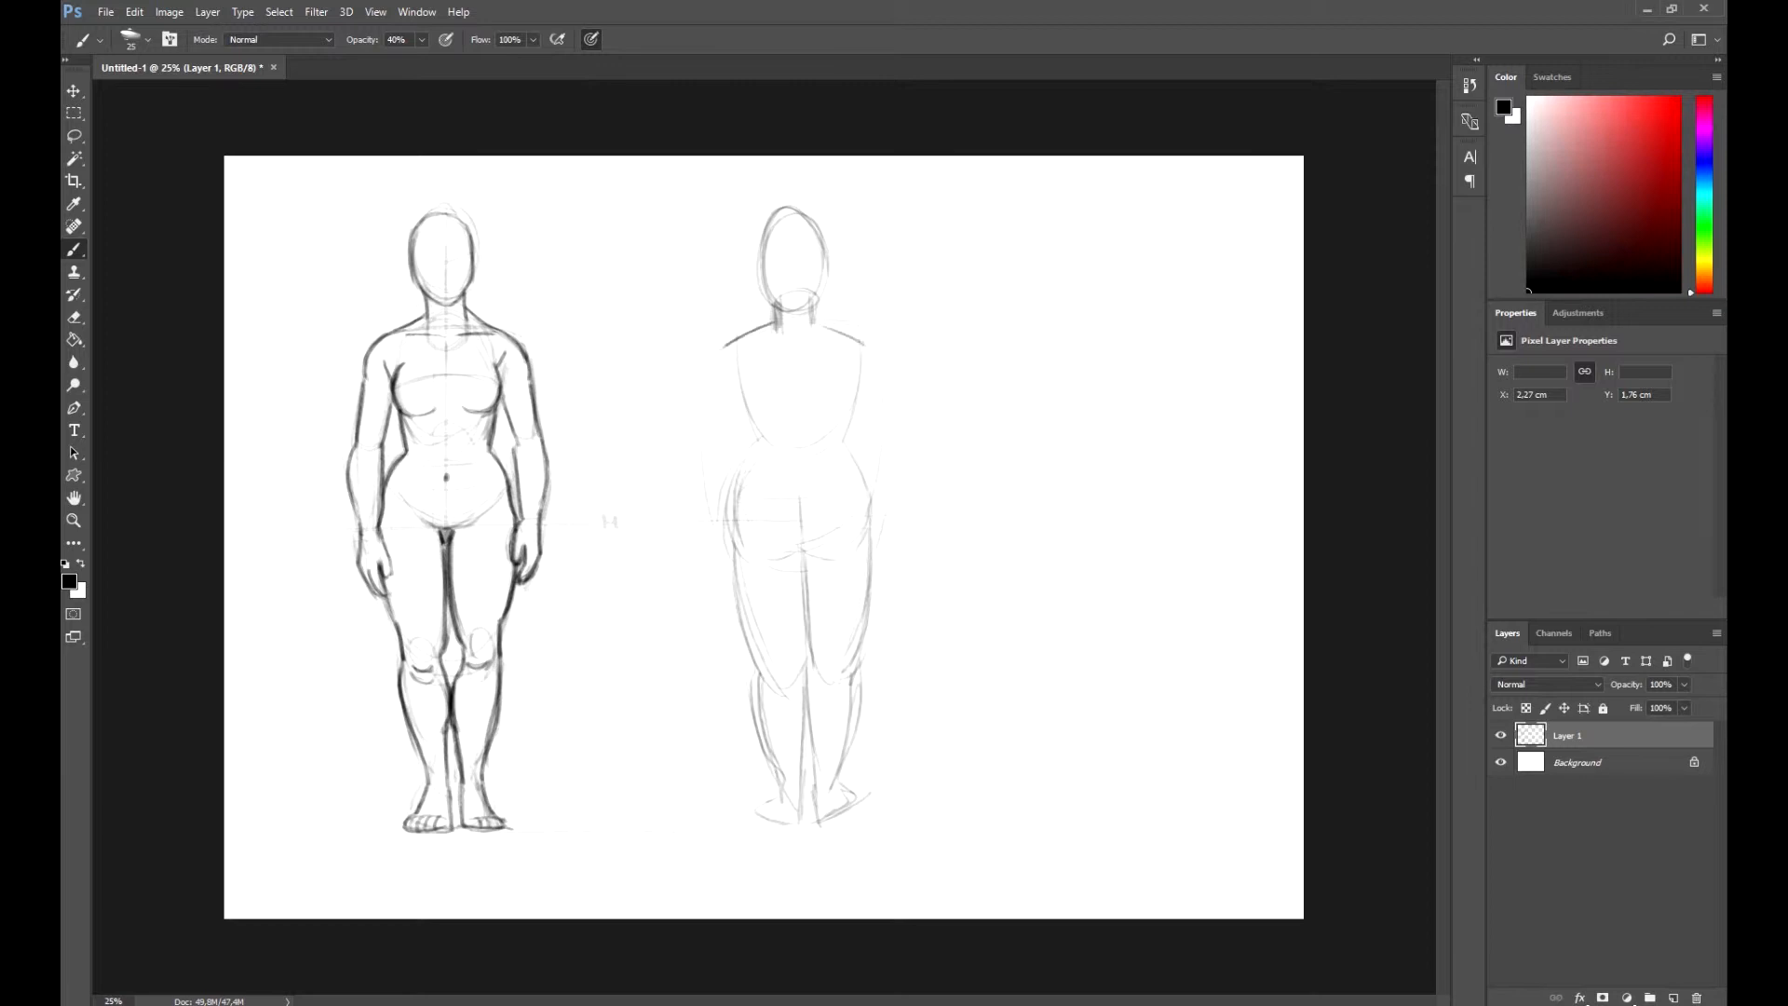
Darken the back-view torso sides, waist and hip contours.
{"action": "left_click_drag", "start_coordinate": [736, 371], "coordinate": [763, 444]}
{"action": "mouse_move", "coordinate": [853, 367]}
{"action": "left_mouse_down"}
{"action": "mouse_move", "coordinate": [836, 440]}
{"action": "mouse_move", "coordinate": [839, 419]}
{"action": "mouse_move", "coordinate": [734, 479]}
{"action": "mouse_move", "coordinate": [730, 536]}
{"action": "left_mouse_up"}
{"action": "left_click_drag", "start_coordinate": [737, 474], "coordinate": [750, 565]}
{"action": "left_click_drag", "start_coordinate": [837, 435], "coordinate": [868, 547]}
{"action": "left_click_drag", "start_coordinate": [861, 483], "coordinate": [870, 562]}
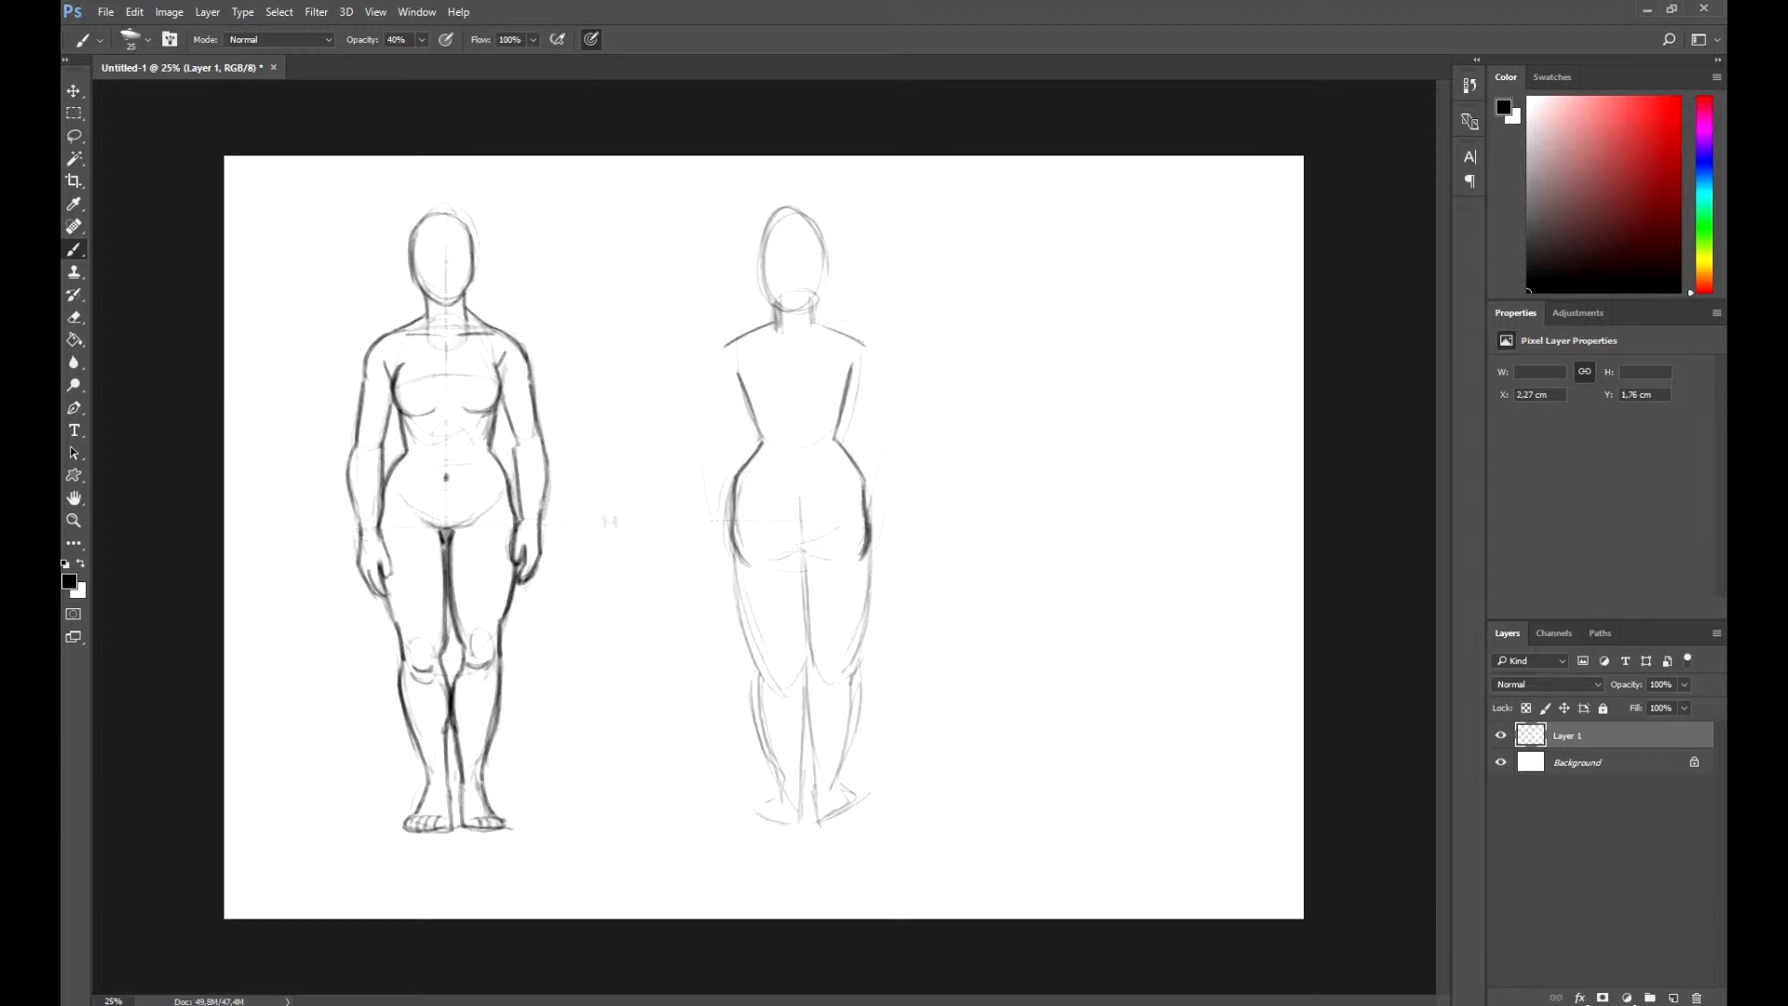
Draw the buttock lines and the spine line on the back-view figure.
{"action": "mouse_move", "coordinate": [801, 493]}
{"action": "left_mouse_down"}
{"action": "mouse_move", "coordinate": [802, 559]}
{"action": "mouse_move", "coordinate": [829, 545]}
{"action": "left_mouse_up"}
{"action": "left_click_drag", "start_coordinate": [794, 336], "coordinate": [798, 390]}
{"action": "key", "text": "e"}
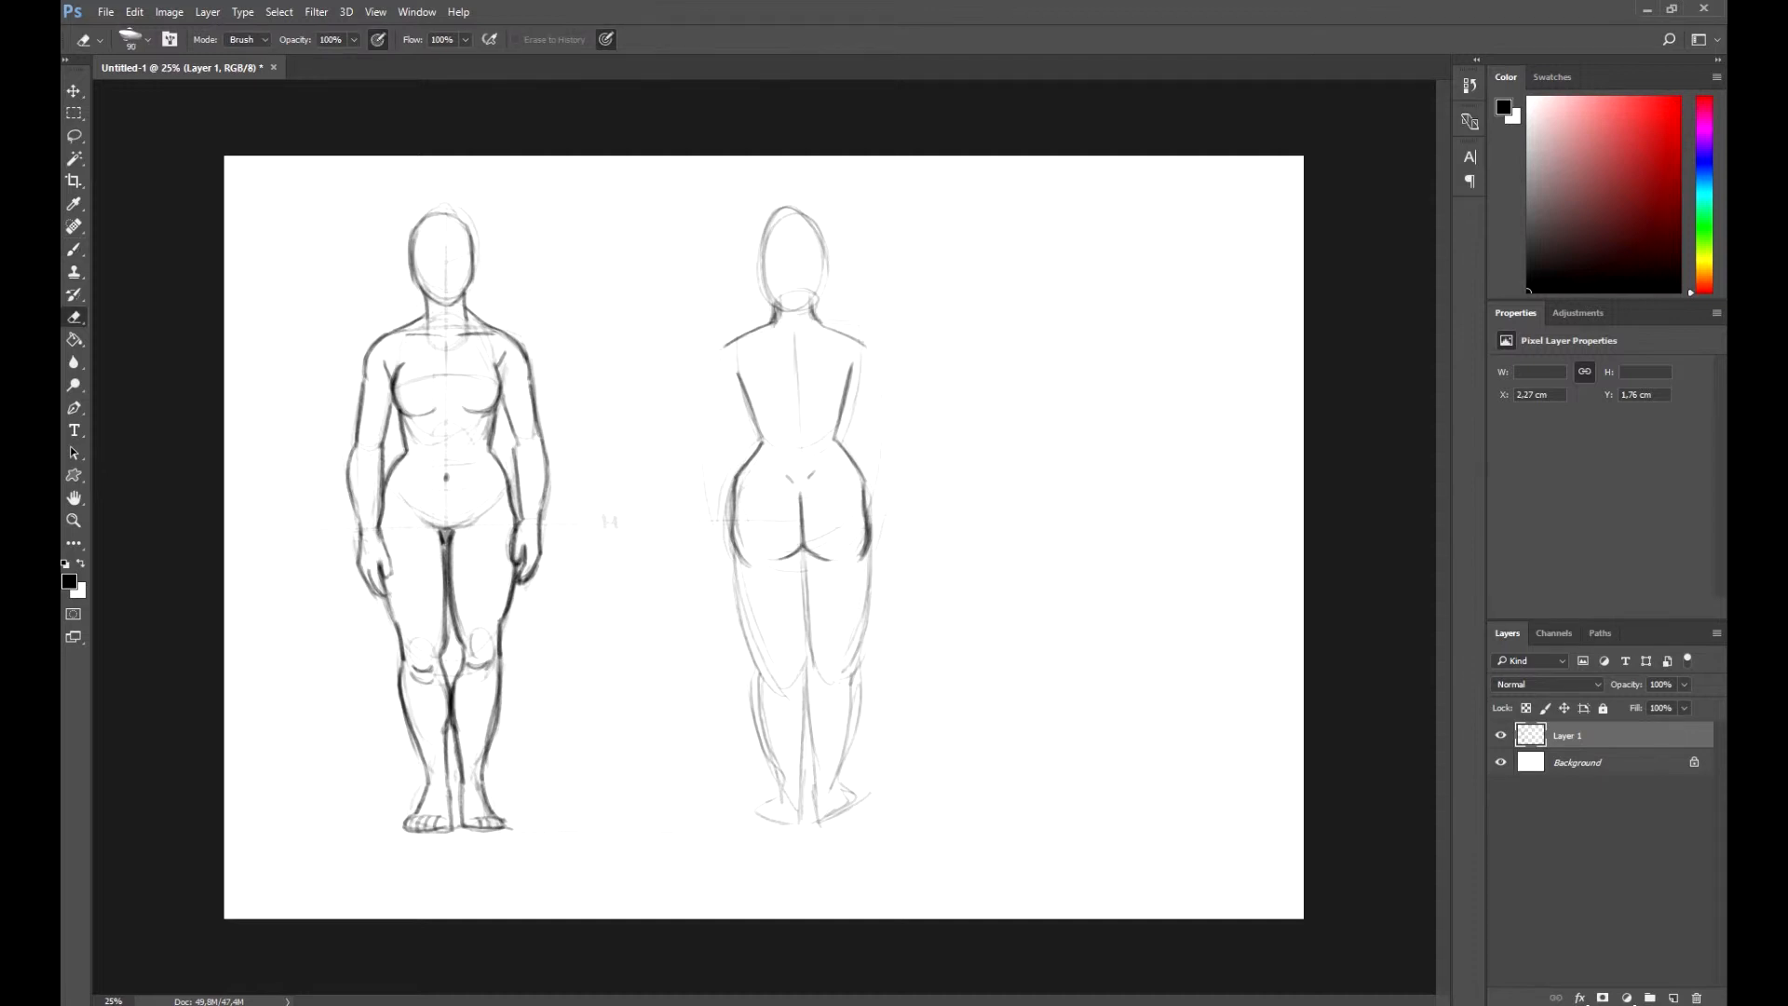
Reshape the top and sides of the back-view head and add a curved line across its base.
{"action": "key", "text": "b"}
{"action": "left_click_drag", "start_coordinate": [780, 285], "coordinate": [829, 265]}
{"action": "mouse_move", "coordinate": [772, 221]}
{"action": "left_mouse_down"}
{"action": "mouse_move", "coordinate": [759, 275]}
{"action": "mouse_move", "coordinate": [810, 216]}
{"action": "left_mouse_up"}
{"action": "mouse_move", "coordinate": [776, 218]}
{"action": "left_mouse_down"}
{"action": "mouse_move", "coordinate": [822, 266]}
{"action": "mouse_move", "coordinate": [799, 206]}
{"action": "mouse_move", "coordinate": [815, 211]}
{"action": "mouse_move", "coordinate": [827, 294]}
{"action": "left_mouse_up"}
{"action": "key", "text": "e"}
{"action": "key", "text": "b"}
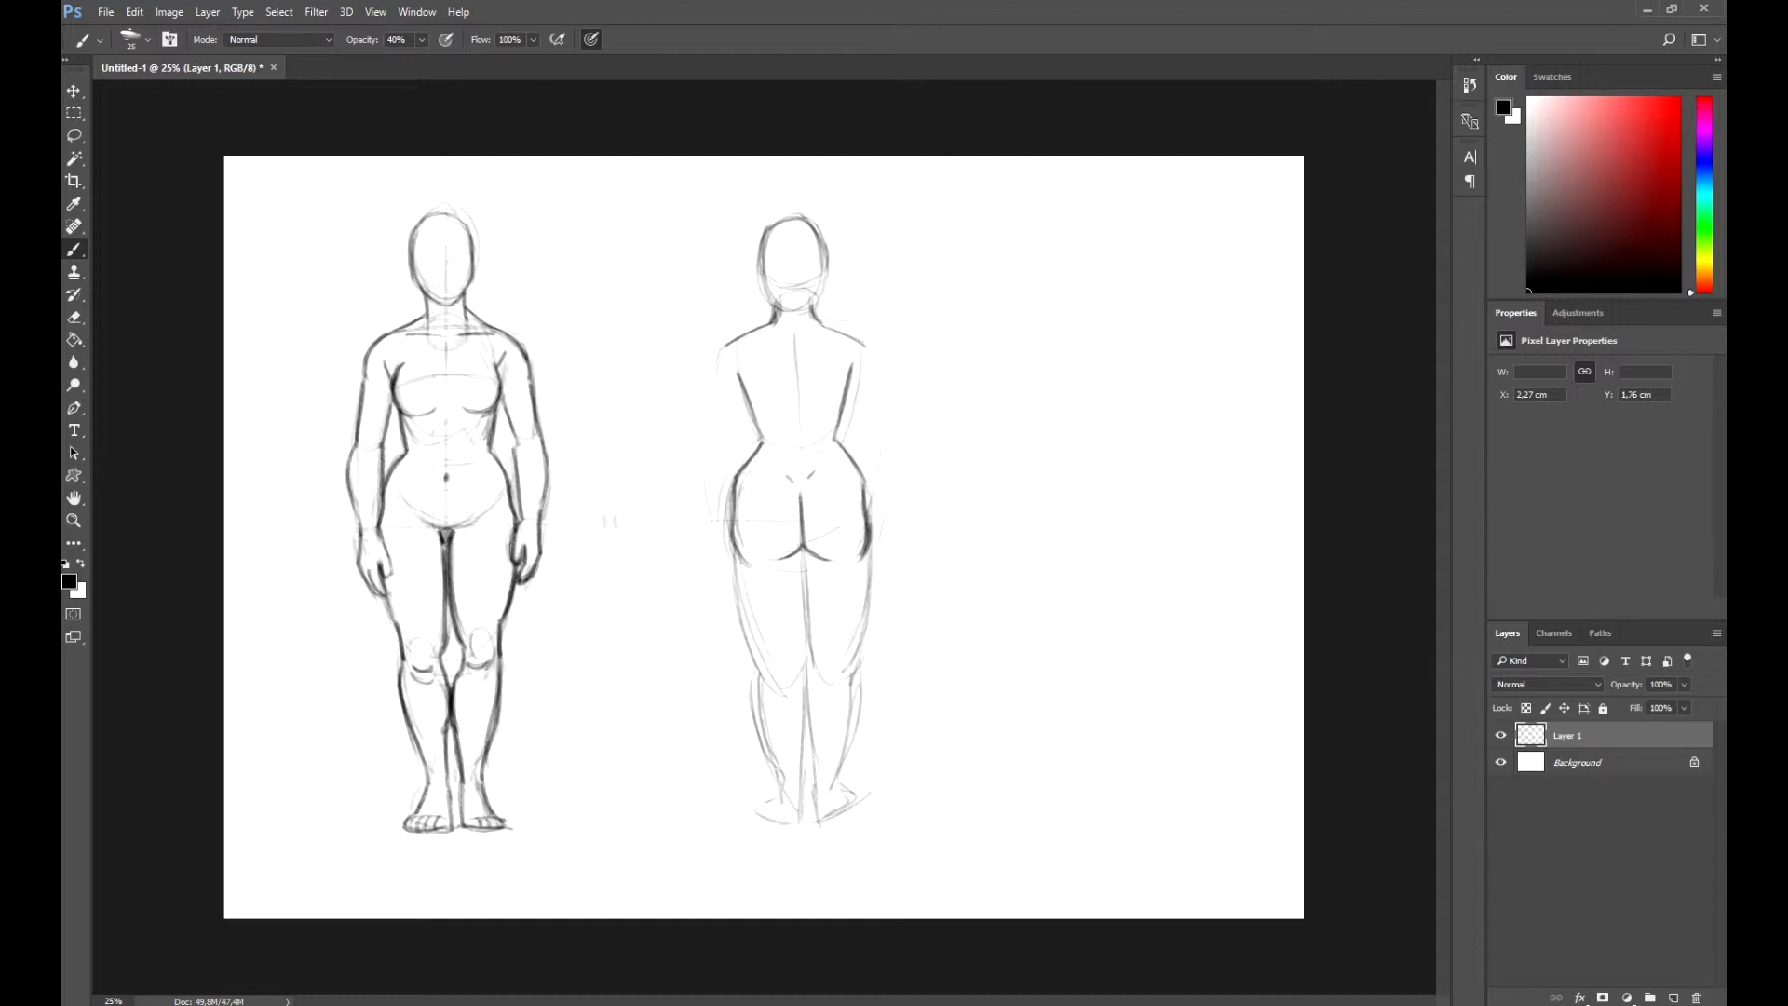
Sketch both arms and hands of the back-view figure from the shoulders down.
{"action": "mouse_move", "coordinate": [725, 344]}
{"action": "left_mouse_down"}
{"action": "mouse_move", "coordinate": [709, 406]}
{"action": "mouse_move", "coordinate": [711, 382]}
{"action": "mouse_move", "coordinate": [736, 448]}
{"action": "mouse_move", "coordinate": [704, 522]}
{"action": "left_mouse_up"}
{"action": "left_click_drag", "start_coordinate": [738, 436], "coordinate": [736, 566]}
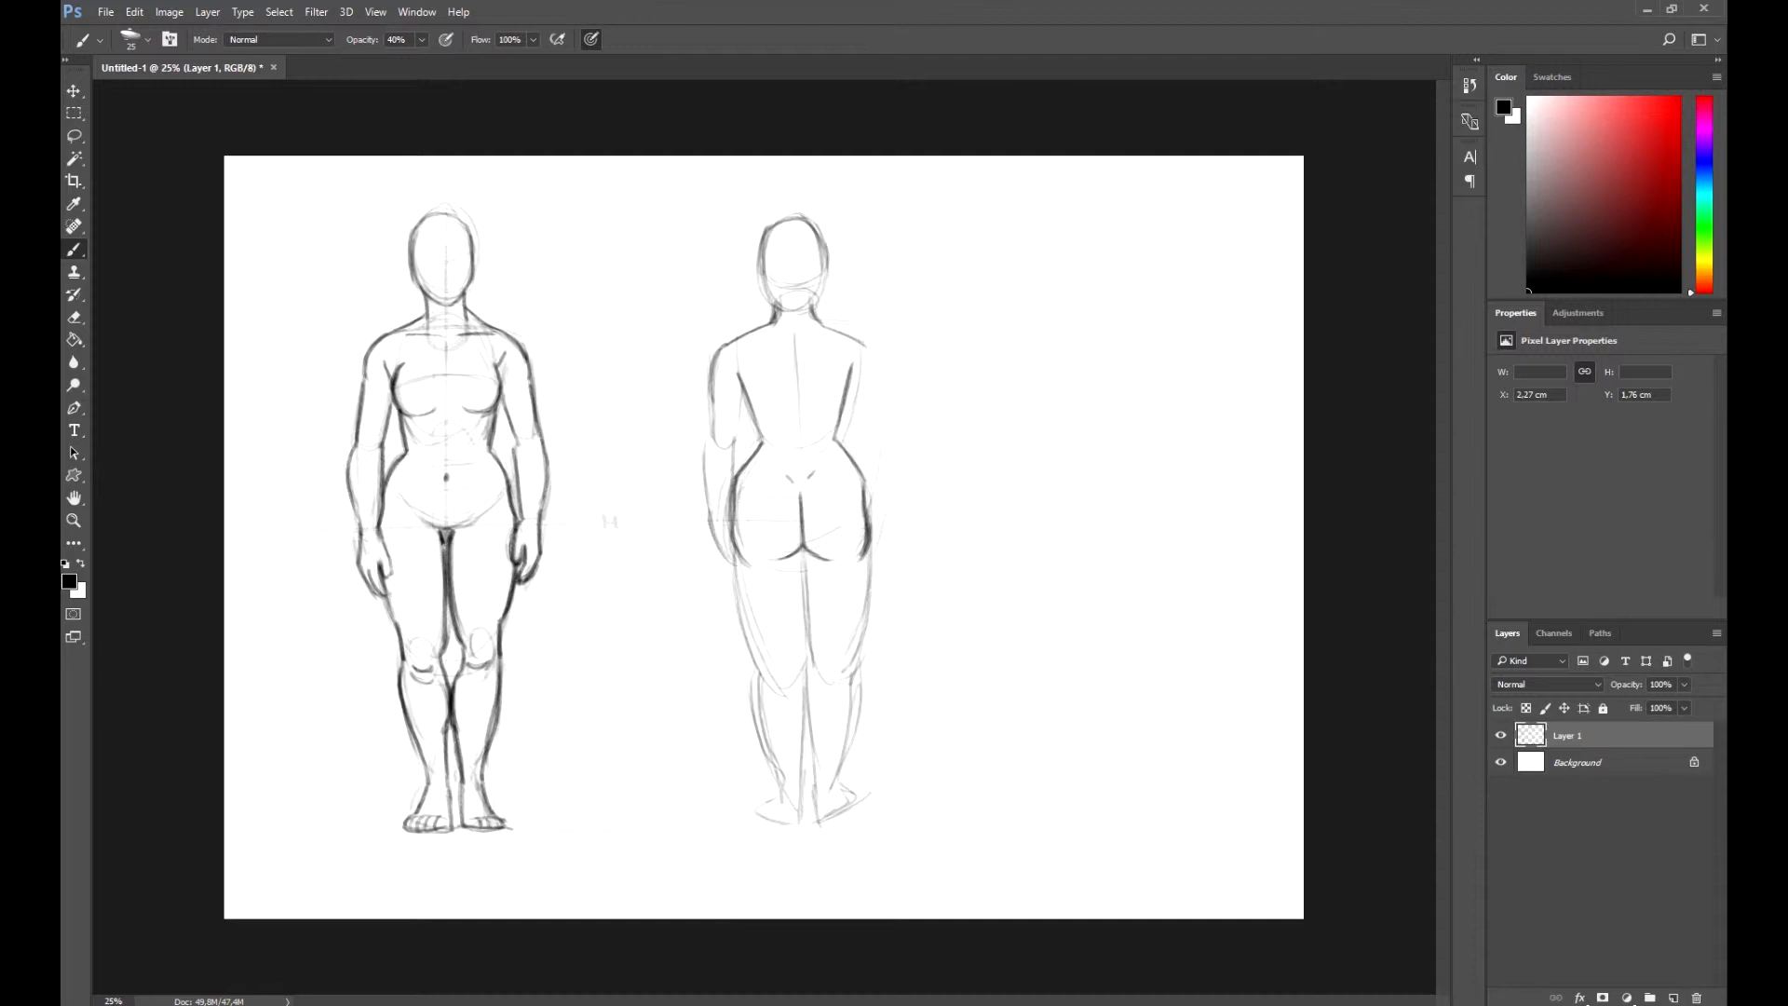
{"action": "left_click_drag", "start_coordinate": [872, 352], "coordinate": [884, 444]}
{"action": "mouse_move", "coordinate": [863, 385]}
{"action": "left_mouse_down"}
{"action": "mouse_move", "coordinate": [847, 447]}
{"action": "mouse_move", "coordinate": [875, 549]}
{"action": "left_mouse_up"}
{"action": "left_click_drag", "start_coordinate": [890, 488], "coordinate": [876, 554]}
Redraw the back-view figure's outer thigh contours from hips to knees, erasing the rough guide lines.
{"action": "left_click_drag", "start_coordinate": [731, 545], "coordinate": [765, 676]}
{"action": "key", "text": "e"}
{"action": "left_click_drag", "start_coordinate": [738, 592], "coordinate": [758, 669]}
{"action": "key", "text": "b"}
{"action": "left_click_drag", "start_coordinate": [869, 556], "coordinate": [848, 671]}
{"action": "left_click_drag", "start_coordinate": [868, 556], "coordinate": [854, 656]}
{"action": "key", "text": "e"}
{"action": "key", "text": "b"}
{"action": "left_click_drag", "start_coordinate": [862, 606], "coordinate": [853, 675]}
{"action": "key", "text": "e"}
{"action": "key", "text": "b"}
{"action": "left_click_drag", "start_coordinate": [873, 563], "coordinate": [856, 648]}
{"action": "left_click_drag", "start_coordinate": [871, 535], "coordinate": [864, 596]}
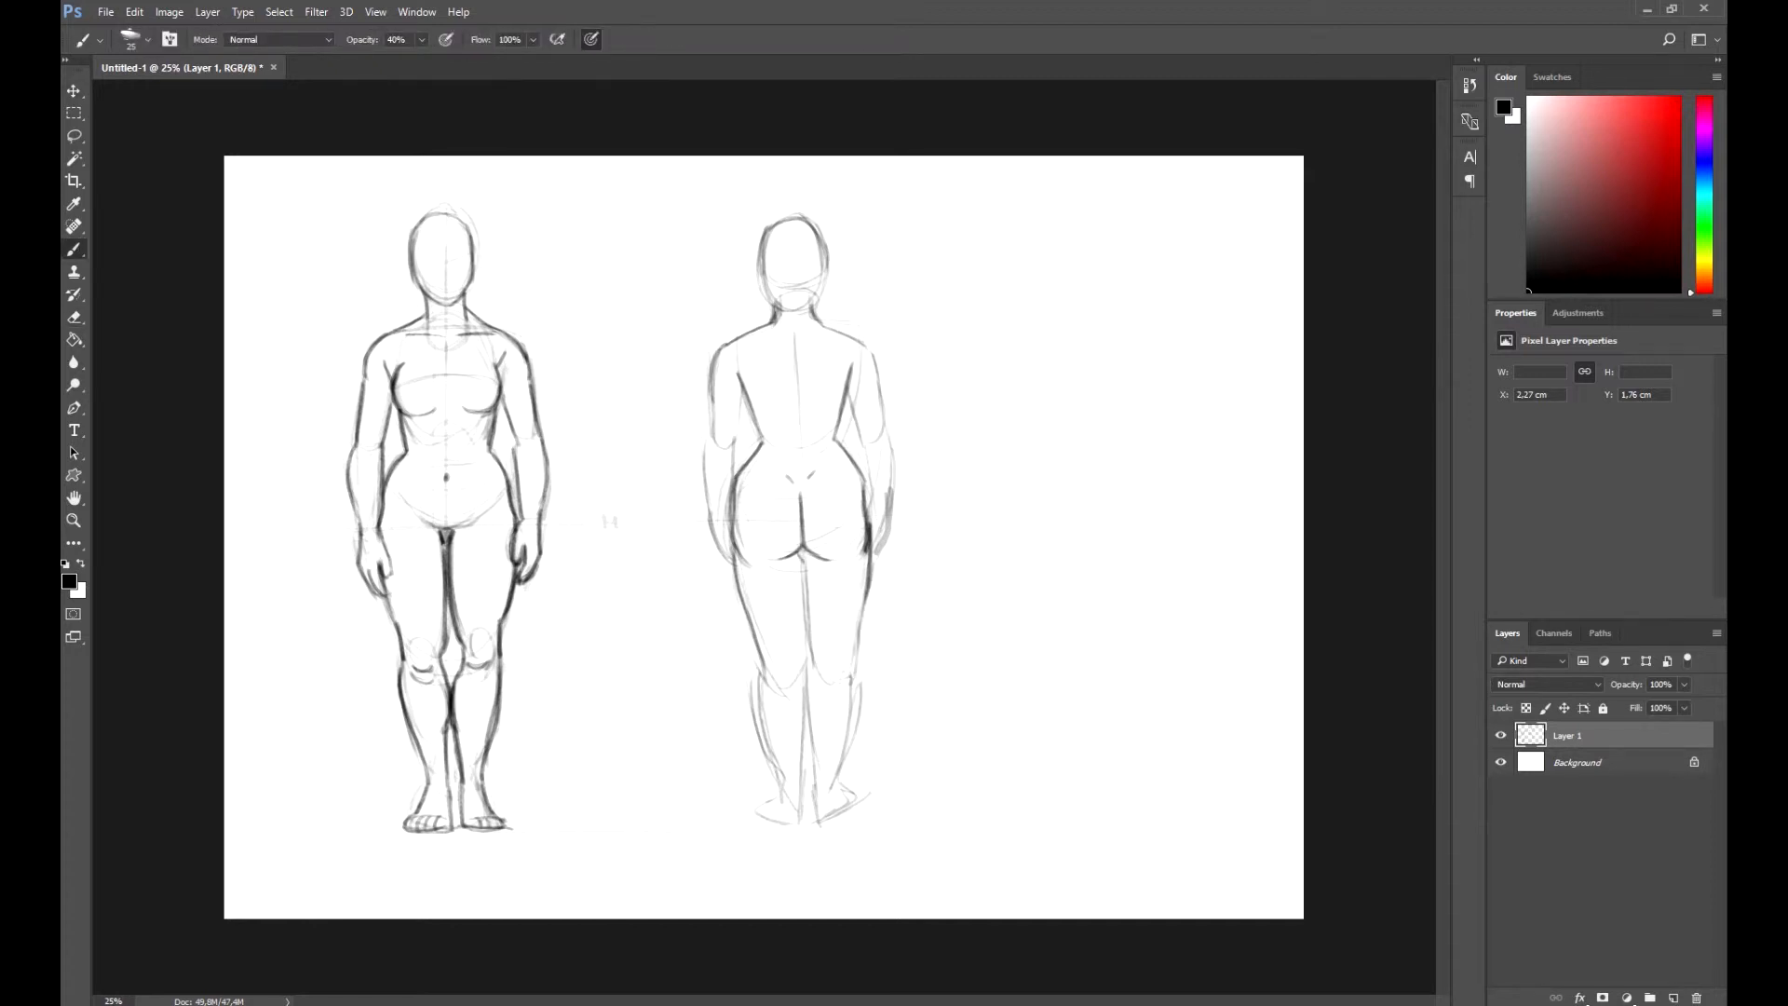
Darken the back-view figure's inner leg lines from the crotch to the heels.
{"action": "left_click_drag", "start_coordinate": [794, 555], "coordinate": [802, 777]}
{"action": "left_click_drag", "start_coordinate": [810, 656], "coordinate": [811, 752]}
{"action": "left_click_drag", "start_coordinate": [812, 690], "coordinate": [820, 818]}
{"action": "left_click_drag", "start_coordinate": [802, 774], "coordinate": [799, 821]}
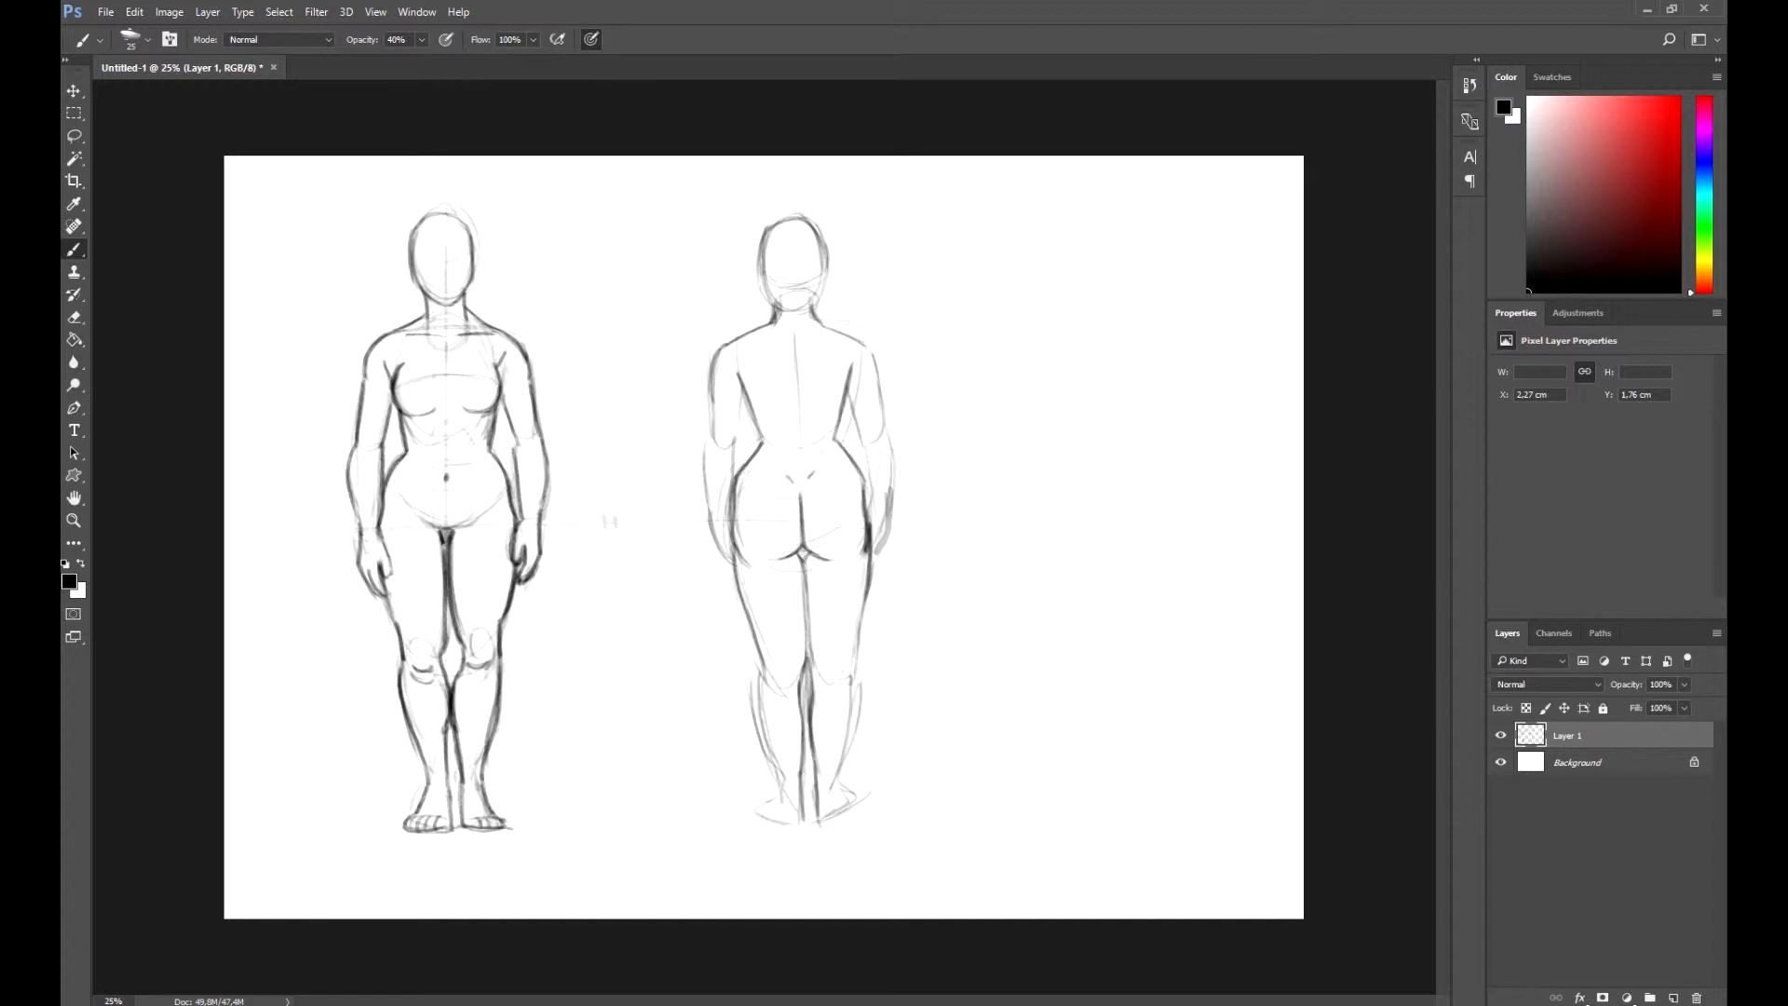
Darken the back-view outer calf contours and erase the stray construction line beside the left calf.
{"action": "left_click_drag", "start_coordinate": [761, 671], "coordinate": [783, 799]}
{"action": "left_click_drag", "start_coordinate": [854, 679], "coordinate": [836, 791]}
{"action": "key", "text": "e"}
{"action": "left_click_drag", "start_coordinate": [752, 682], "coordinate": [758, 743]}
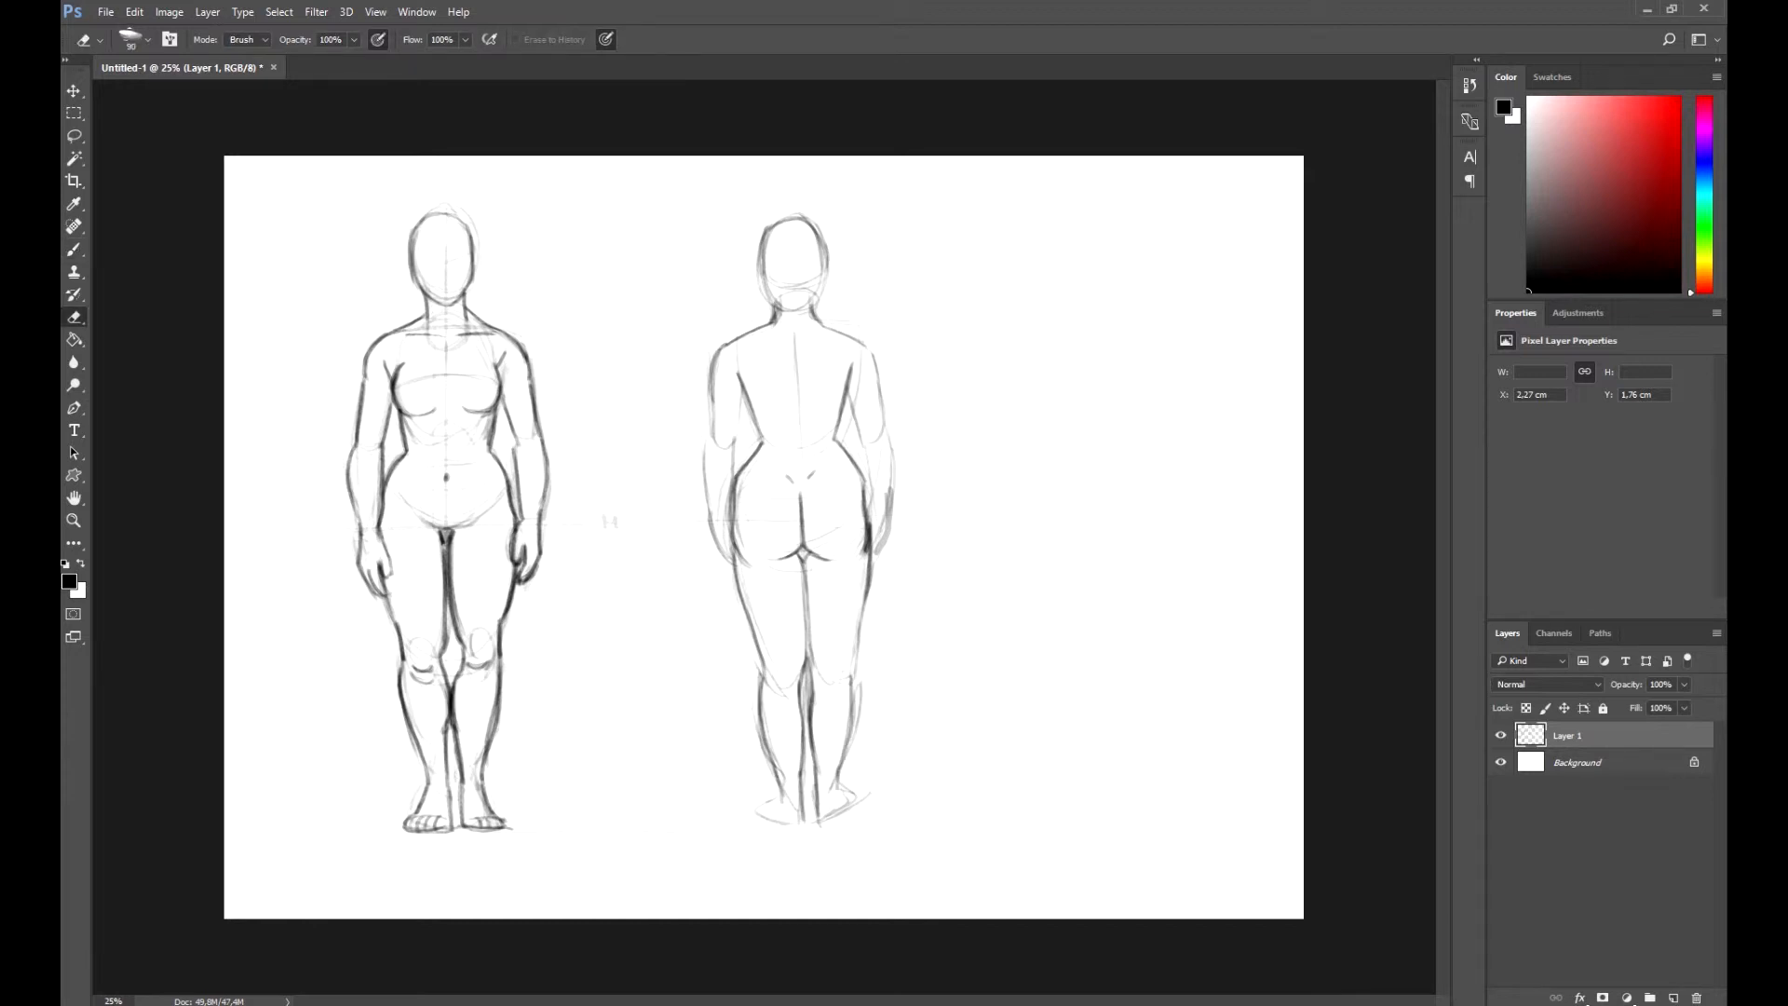
Darken the back-view figure's left arm and hand, and erase excess strokes along both forearms.
{"action": "key", "text": "b"}
{"action": "left_click_drag", "start_coordinate": [707, 421], "coordinate": [733, 576]}
{"action": "key", "text": "e"}
{"action": "left_click_drag", "start_coordinate": [706, 470], "coordinate": [710, 529]}
{"action": "left_click_drag", "start_coordinate": [889, 486], "coordinate": [891, 537]}
{"action": "key", "text": "b"}
{"action": "left_click_drag", "start_coordinate": [737, 397], "coordinate": [748, 444]}
Outline the back-view figure's ankles, heels and feet with darker strokes.
{"action": "mouse_move", "coordinate": [777, 795]}
{"action": "left_mouse_down"}
{"action": "mouse_move", "coordinate": [784, 810]}
{"action": "mouse_move", "coordinate": [853, 805]}
{"action": "left_mouse_up"}
{"action": "key", "text": "e"}
{"action": "key", "text": "b"}
{"action": "mouse_move", "coordinate": [843, 790]}
{"action": "left_mouse_down"}
{"action": "mouse_move", "coordinate": [857, 800]}
{"action": "mouse_move", "coordinate": [798, 825]}
{"action": "left_mouse_up"}
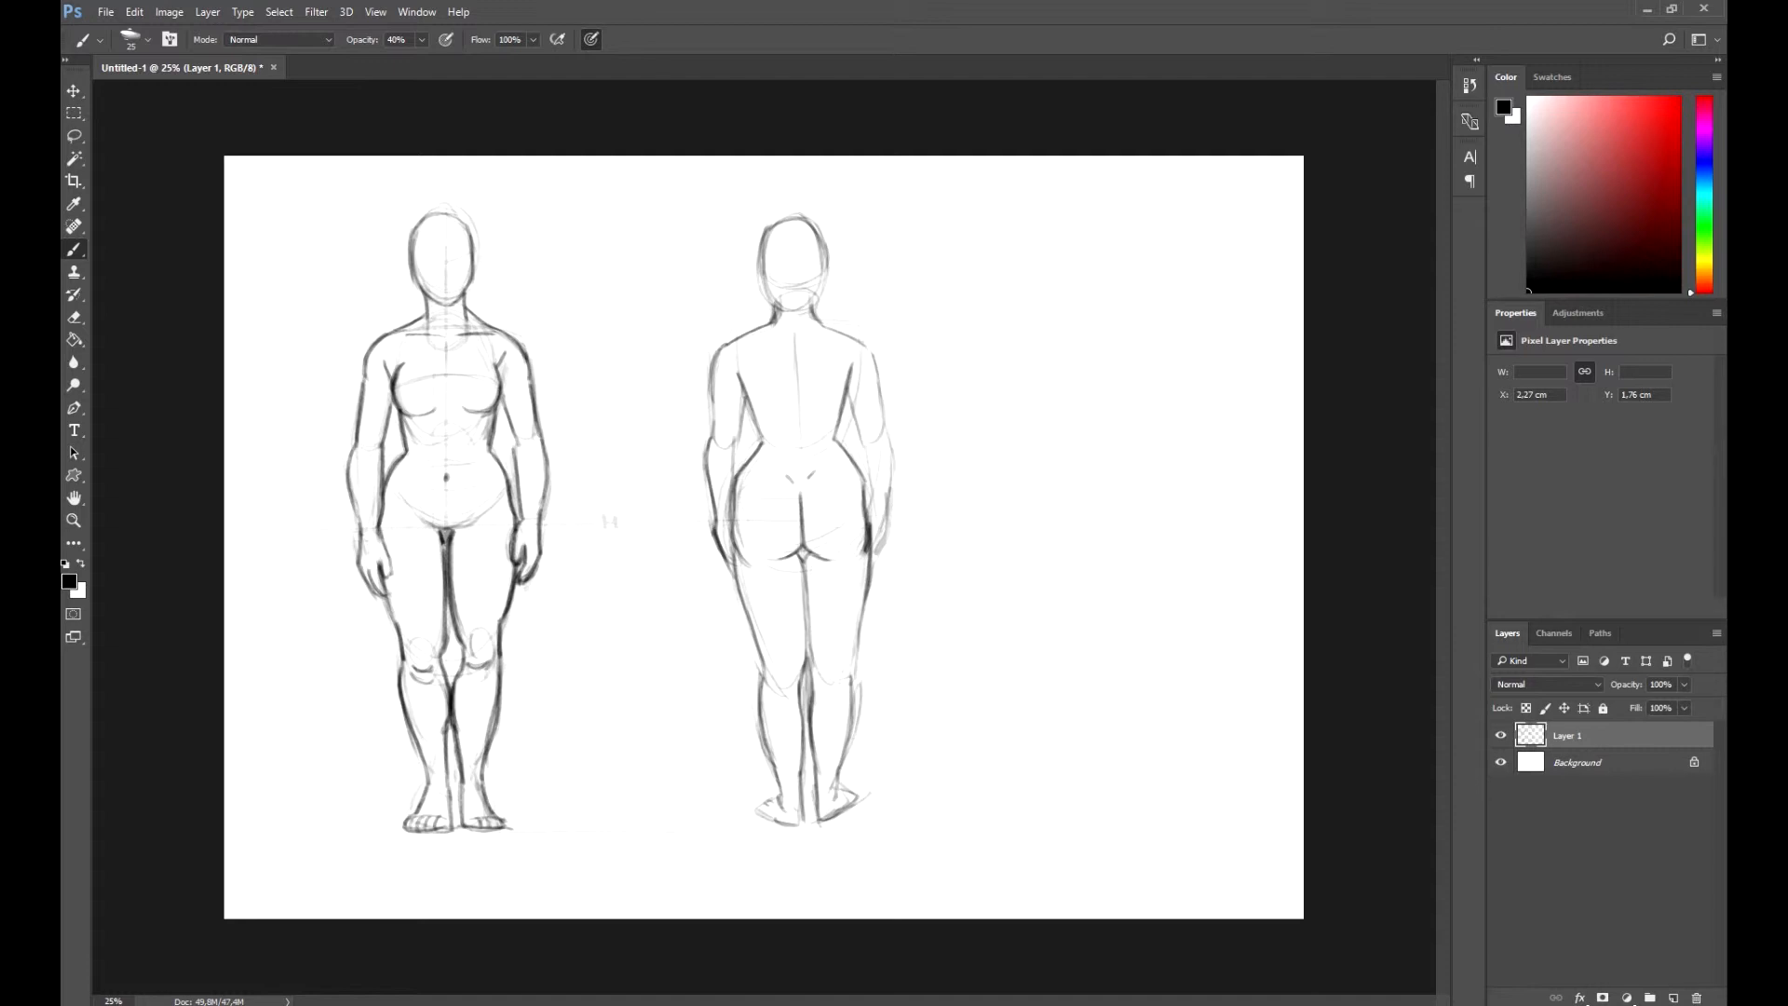
Darken the back-view figure's right elbow, forearm and hand contours.
{"action": "mouse_move", "coordinate": [848, 397]}
{"action": "left_mouse_down"}
{"action": "mouse_move", "coordinate": [878, 454]}
{"action": "mouse_move", "coordinate": [876, 516]}
{"action": "left_mouse_up"}
{"action": "left_click_drag", "start_coordinate": [882, 400], "coordinate": [892, 507]}
{"action": "left_click_drag", "start_coordinate": [893, 450], "coordinate": [878, 557]}
{"action": "key", "text": "ctrl+z"}
{"action": "key", "text": "e"}
{"action": "key", "text": "b"}
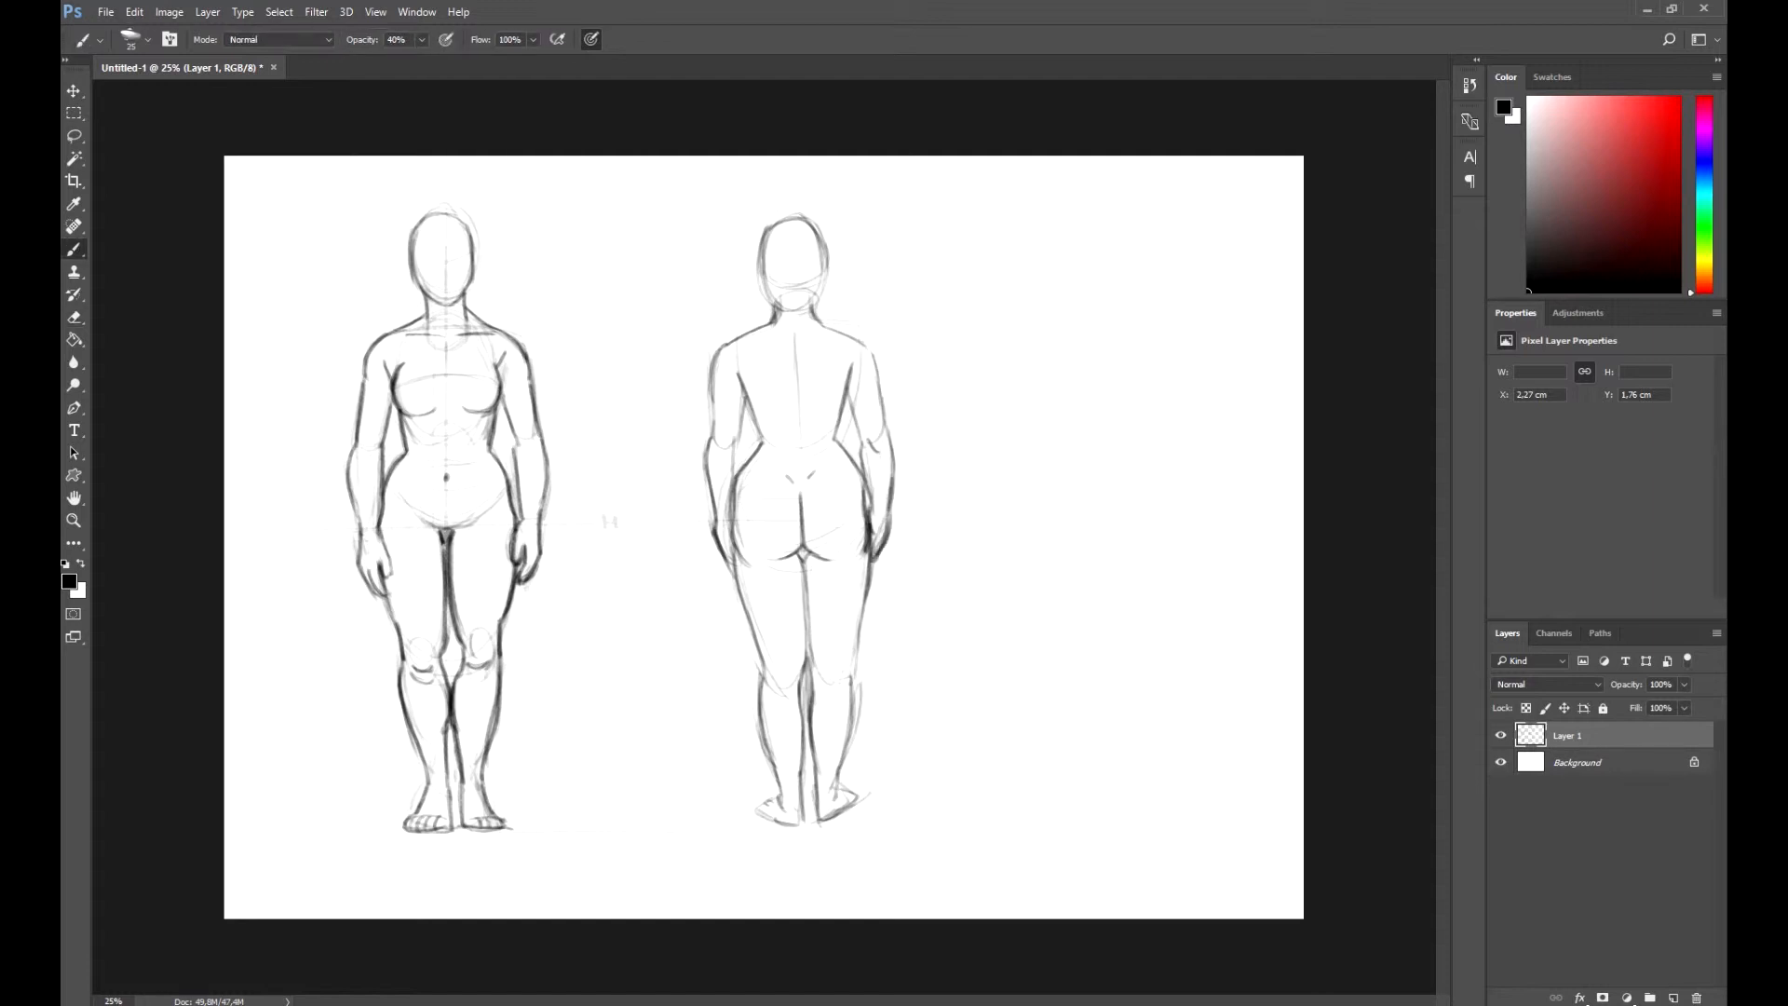
Darken the fingers of the back-view figure's left hand beside the thigh.
{"action": "left_click_drag", "start_coordinate": [725, 549], "coordinate": [743, 567]}
{"action": "left_click_drag", "start_coordinate": [731, 541], "coordinate": [739, 567]}
{"action": "key", "text": "e"}
{"action": "key", "text": "b"}
{"action": "left_click_drag", "start_coordinate": [730, 513], "coordinate": [738, 570]}
Refine the back-view left hand's outline and inner forearm edge, alternating dark strokes with a smaller eraser.
{"action": "key", "text": "e"}
{"action": "key", "text": "bracketleft"}
{"action": "key", "text": "bracketleft"}
{"action": "key", "text": "bracketleft"}
{"action": "key", "text": "bracketleft"}
{"action": "key", "text": "bracketleft"}
{"action": "key", "text": "b"}
{"action": "left_click_drag", "start_coordinate": [727, 549], "coordinate": [736, 570]}
{"action": "mouse_move", "coordinate": [741, 470]}
{"action": "left_mouse_down"}
{"action": "mouse_move", "coordinate": [732, 567]}
{"action": "mouse_move", "coordinate": [714, 544]}
{"action": "mouse_move", "coordinate": [731, 570]}
{"action": "left_mouse_up"}
{"action": "key", "text": "e"}
{"action": "key", "text": "b"}
{"action": "left_click_drag", "start_coordinate": [713, 538], "coordinate": [735, 573]}
{"action": "key", "text": "e"}
{"action": "left_click_drag", "start_coordinate": [722, 546], "coordinate": [740, 576]}
{"action": "key", "text": "b"}
{"action": "key", "text": "e"}
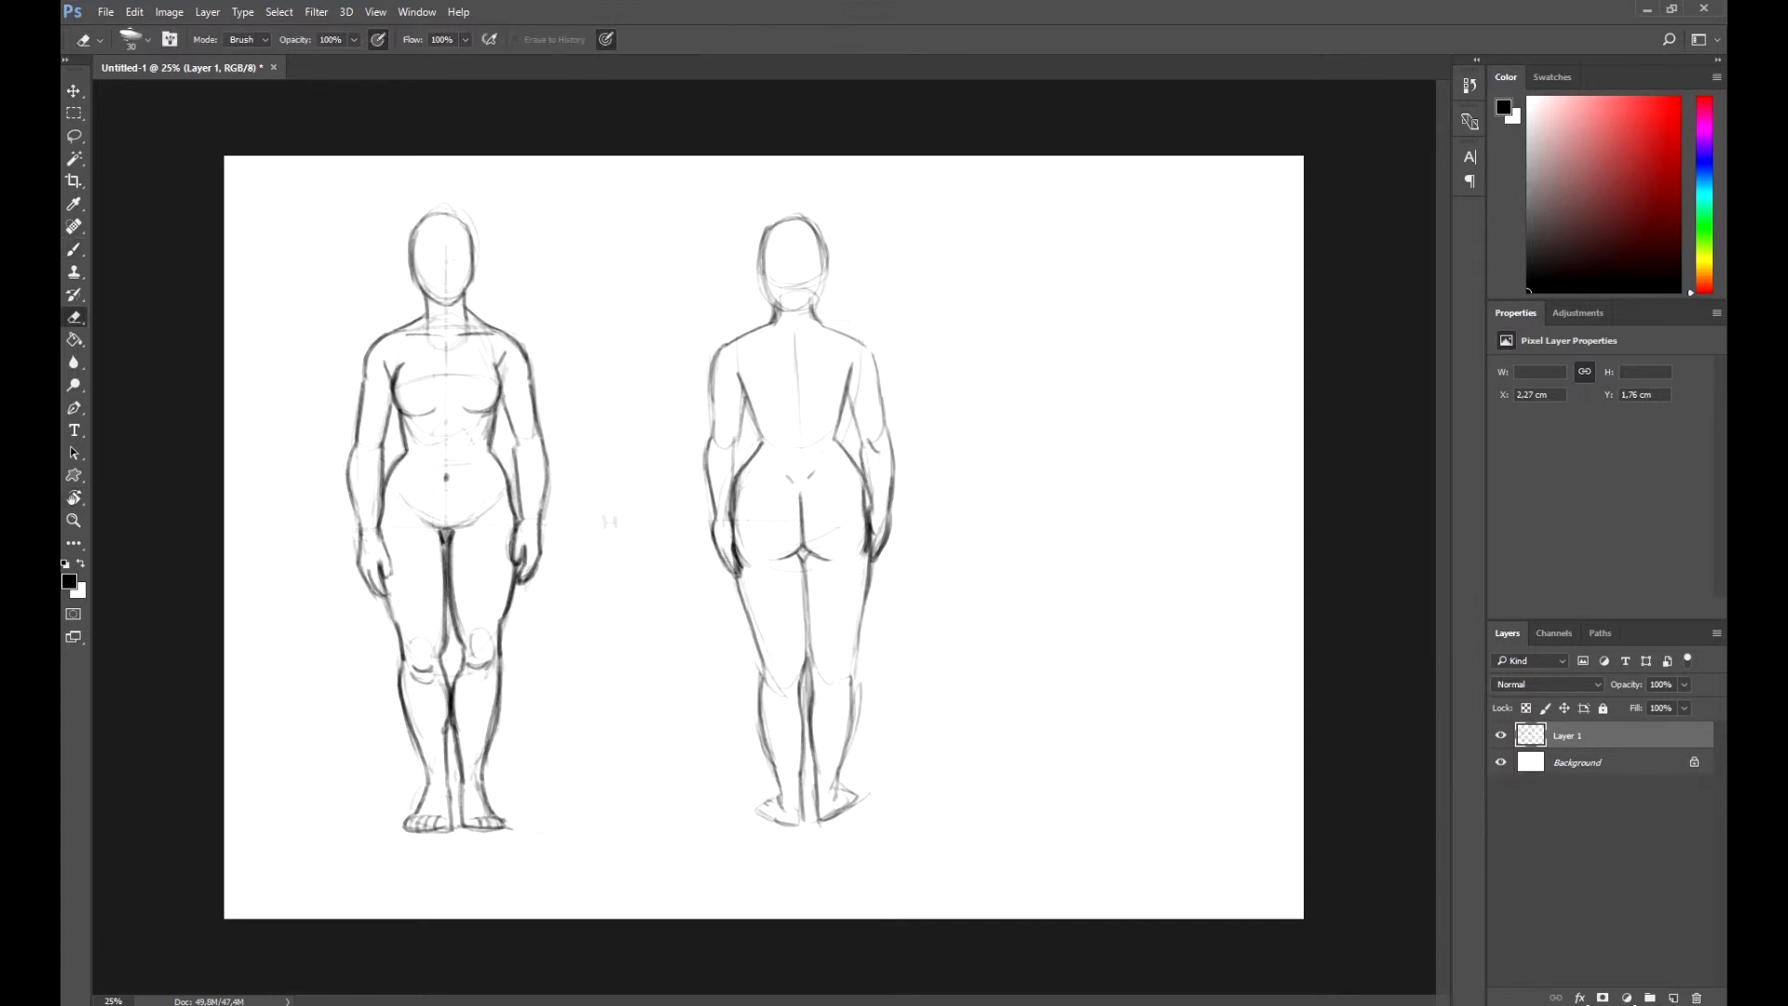
{"action": "mouse_move", "coordinate": [731, 477]}
{"action": "left_mouse_down"}
{"action": "mouse_move", "coordinate": [731, 522]}
{"action": "mouse_move", "coordinate": [731, 472]}
{"action": "left_mouse_up"}
Add ears to the back-view head and darken that figure's left elbow and foot lines.
{"action": "key", "text": "b"}
{"action": "mouse_move", "coordinate": [761, 257]}
{"action": "left_mouse_down"}
{"action": "mouse_move", "coordinate": [761, 293]}
{"action": "mouse_move", "coordinate": [831, 288]}
{"action": "left_mouse_up"}
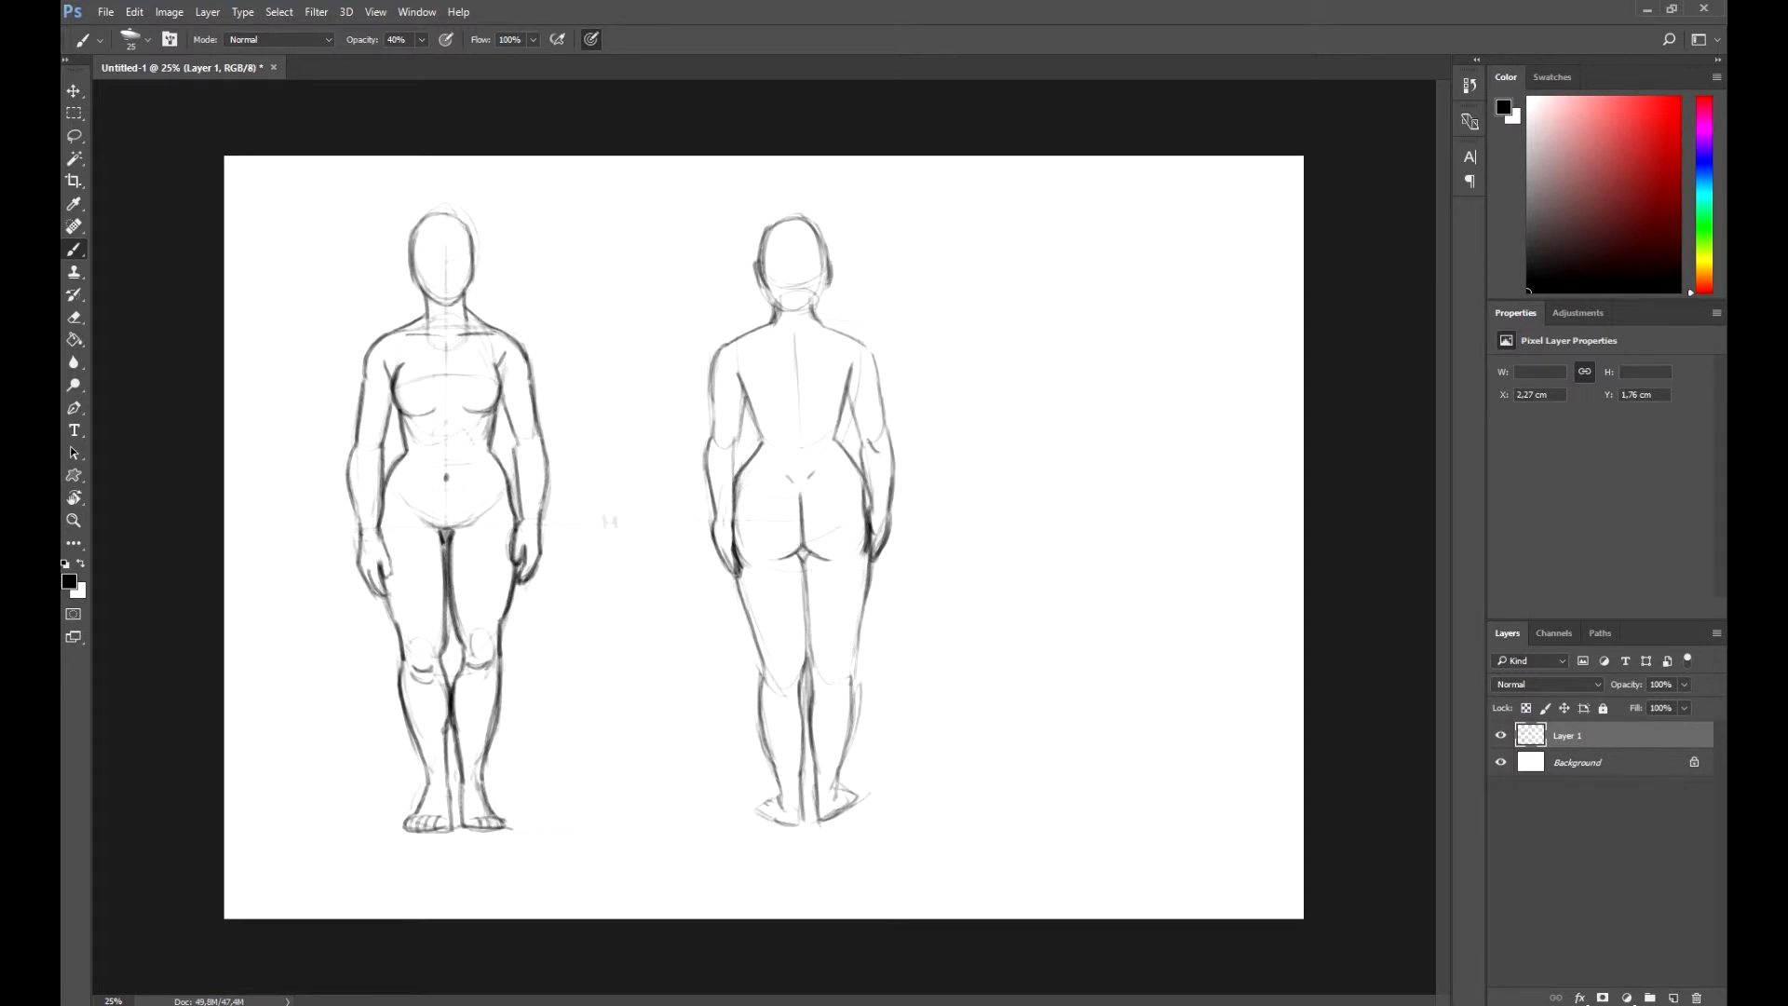
{"action": "left_click_drag", "start_coordinate": [742, 421], "coordinate": [733, 477]}
{"action": "mouse_move", "coordinate": [740, 428]}
{"action": "left_mouse_down"}
{"action": "mouse_move", "coordinate": [732, 479]}
{"action": "mouse_move", "coordinate": [722, 457]}
{"action": "left_mouse_up"}
{"action": "left_click_drag", "start_coordinate": [756, 809], "coordinate": [825, 823]}
Select the whole back-view figure with the Lasso and move it 110 pixels left, closer to the front view.
{"action": "key", "text": "l"}
{"action": "mouse_move", "coordinate": [655, 570]}
{"action": "left_mouse_down"}
{"action": "mouse_move", "coordinate": [916, 293]}
{"action": "mouse_move", "coordinate": [656, 573]}
{"action": "left_mouse_up"}
{"action": "key", "text": "v"}
{"action": "key", "text": "shift+Left"}
{"action": "key", "text": "shift+Left"}
{"action": "key", "text": "shift+Left"}
{"action": "key", "text": "shift+Left"}
{"action": "key", "text": "shift+Left"}
{"action": "key", "text": "shift+Left"}
{"action": "key", "text": "shift+Left"}
{"action": "key", "text": "shift+Left"}
{"action": "key", "text": "shift+Left"}
{"action": "key", "text": "shift+Left"}
{"action": "key", "text": "shift+Left"}
{"action": "key", "text": "ctrl+d"}
Lightly sketch a side-view figure's head, neck, chest and pelvis to the right of the back view, using a 20% opacity brush.
{"action": "key", "text": "b"}
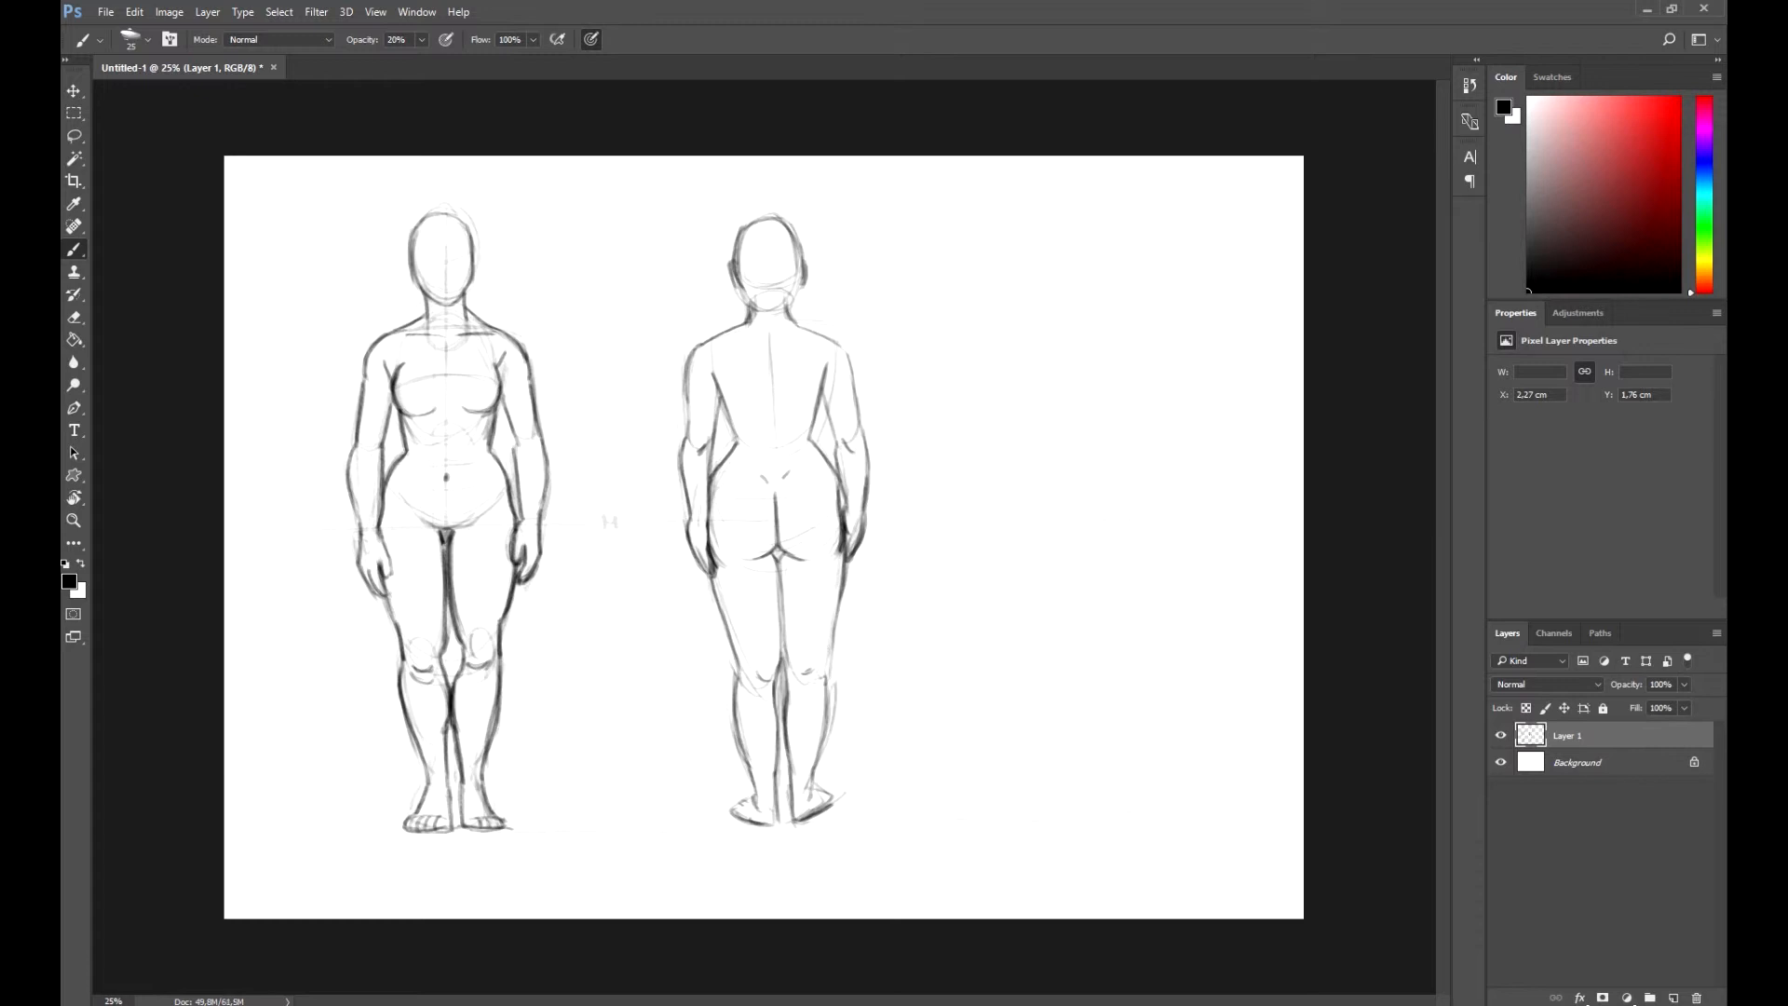
{"action": "key", "text": "x"}
{"action": "key", "text": "x"}
{"action": "left_click_drag", "start_coordinate": [1127, 367], "coordinate": [1136, 417]}
{"action": "mouse_move", "coordinate": [1064, 451]}
{"action": "left_mouse_down"}
{"action": "mouse_move", "coordinate": [1105, 515]}
{"action": "mouse_move", "coordinate": [1126, 508]}
{"action": "left_mouse_up"}
{"action": "mouse_move", "coordinate": [1109, 415]}
{"action": "left_mouse_down"}
{"action": "mouse_move", "coordinate": [1139, 408]}
{"action": "mouse_move", "coordinate": [1108, 466]}
{"action": "left_mouse_up"}
{"action": "key", "text": "r"}
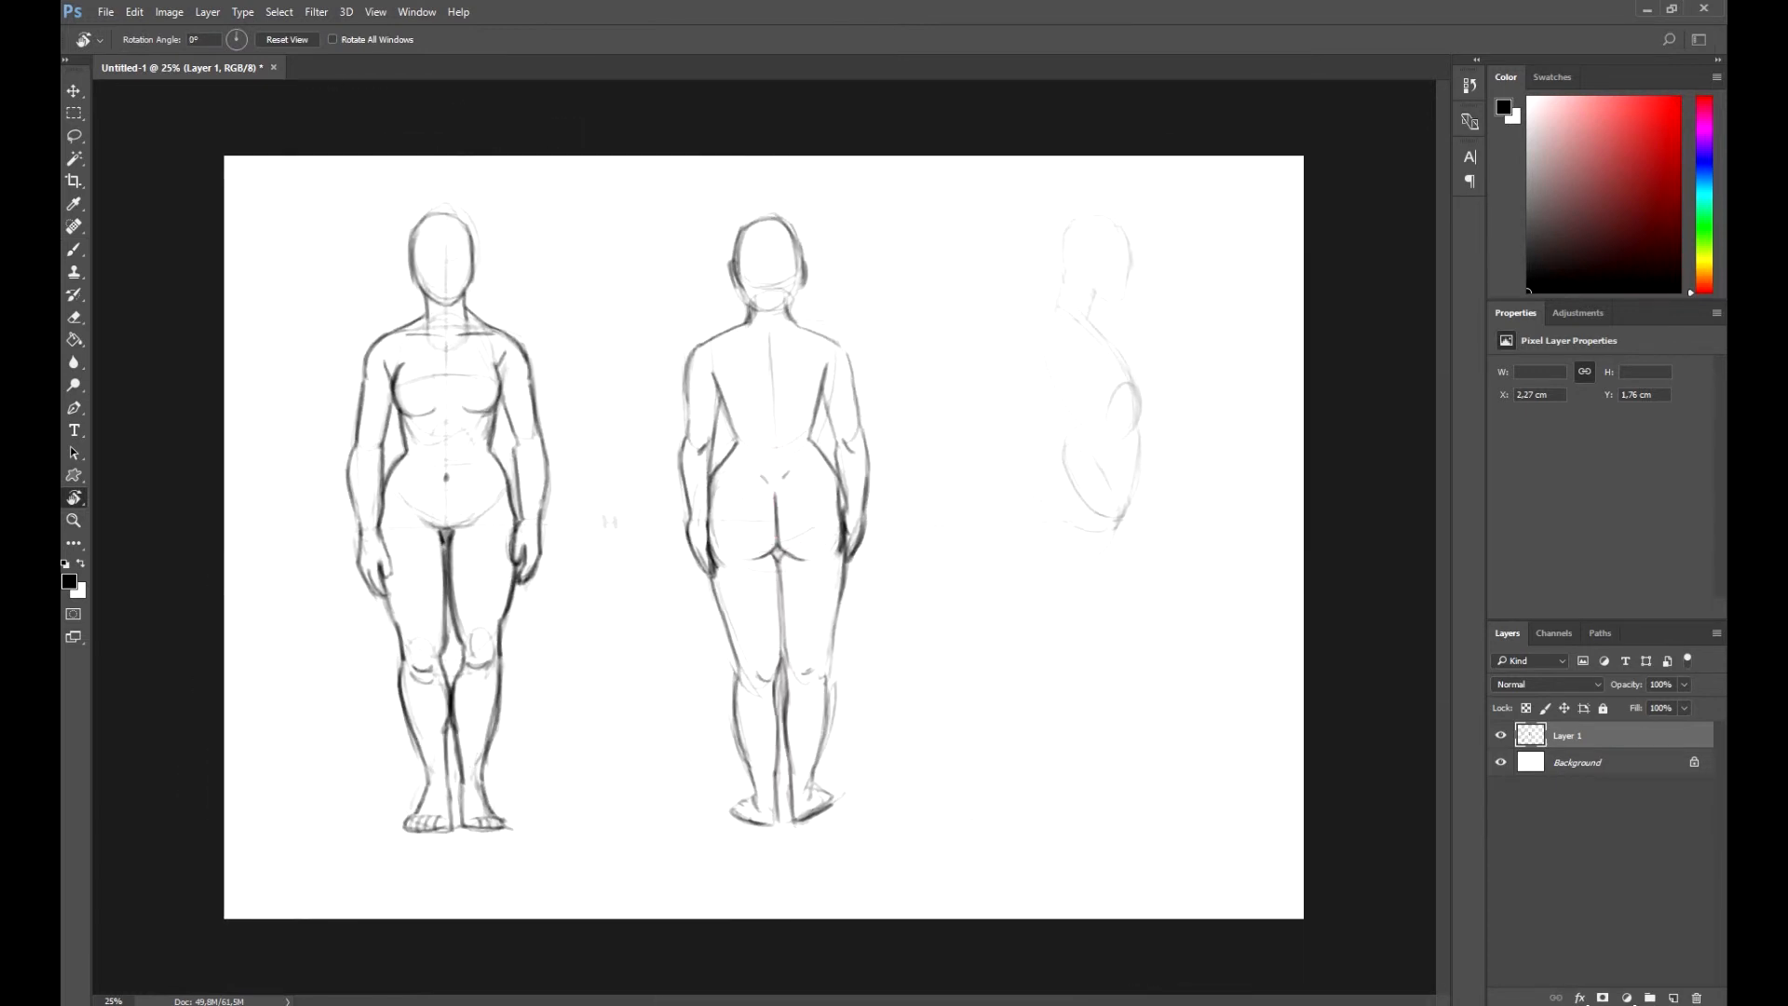
Lightly sketch the side-view figure's buttock, thigh, lower leg and foot.
{"action": "key", "text": "e"}
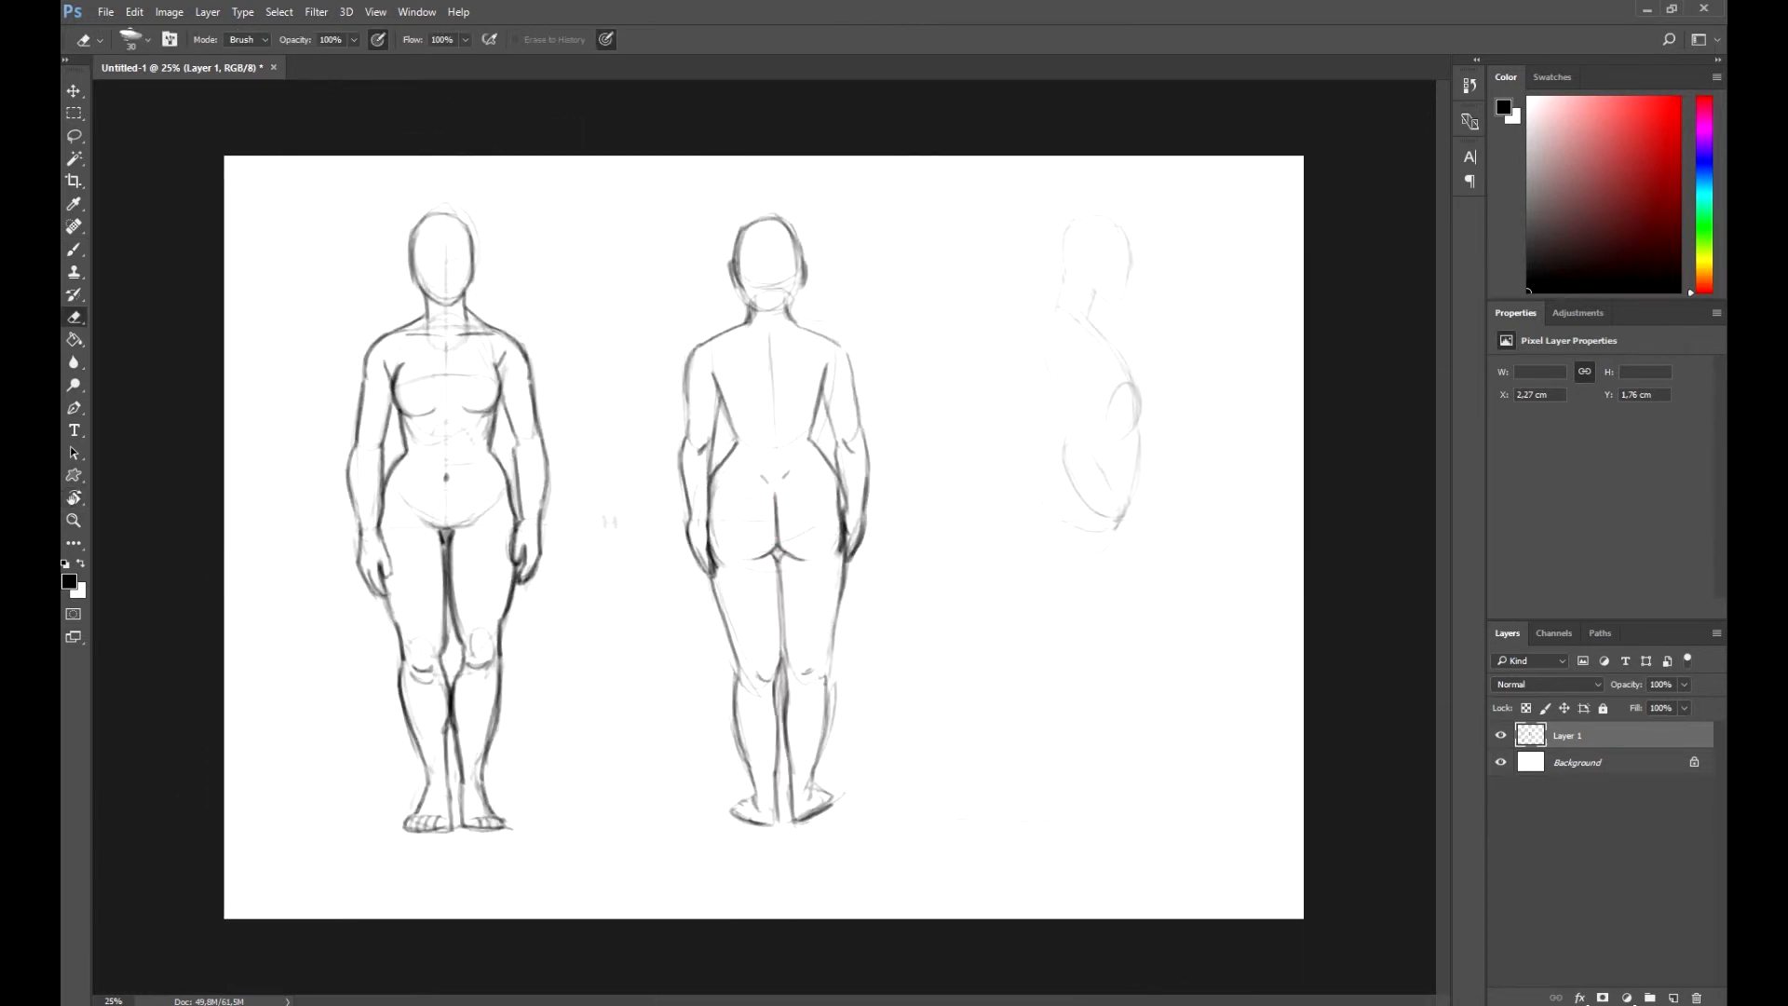
{"action": "key", "text": "b"}
{"action": "mouse_move", "coordinate": [1044, 466]}
{"action": "left_mouse_down"}
{"action": "mouse_move", "coordinate": [1041, 538]}
{"action": "mouse_move", "coordinate": [1043, 479]}
{"action": "mouse_move", "coordinate": [1076, 426]}
{"action": "left_mouse_up"}
{"action": "key", "text": "ctrl+z"}
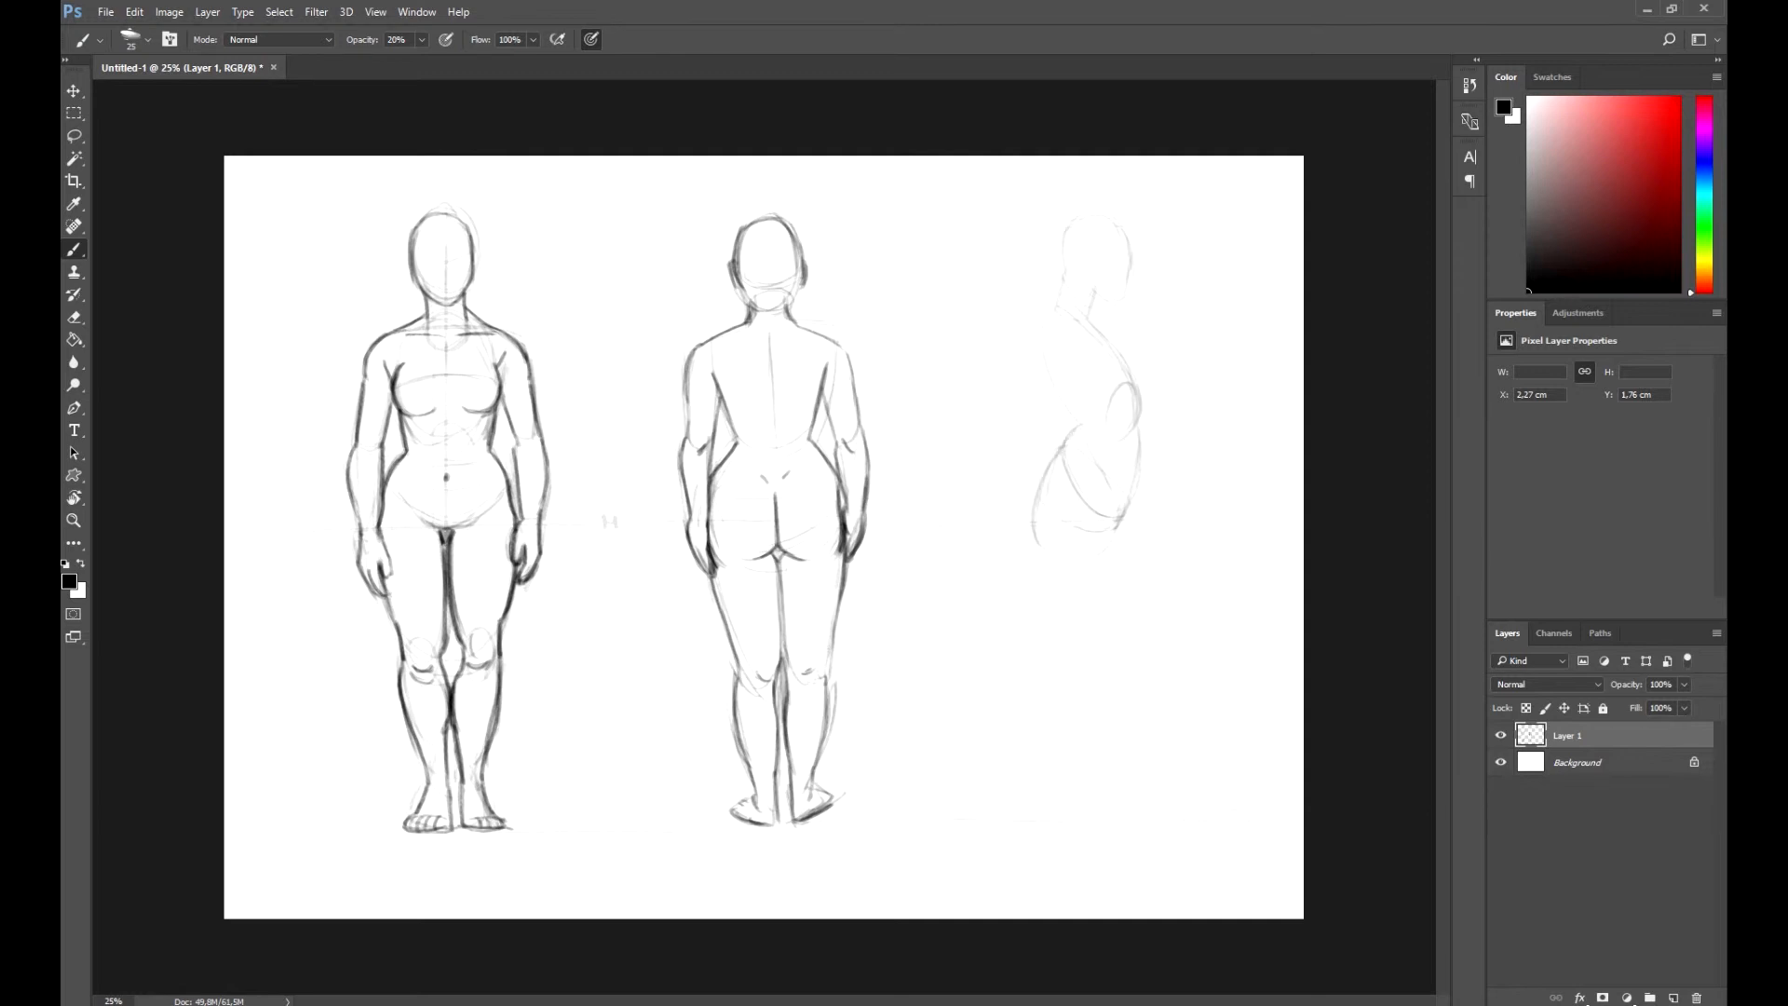
{"action": "left_click_drag", "start_coordinate": [1048, 547], "coordinate": [1061, 628]}
{"action": "mouse_move", "coordinate": [1111, 647]}
{"action": "left_mouse_down"}
{"action": "mouse_move", "coordinate": [1104, 750]}
{"action": "mouse_move", "coordinate": [1059, 762]}
{"action": "left_mouse_up"}
{"action": "left_click_drag", "start_coordinate": [1103, 818], "coordinate": [1140, 820]}
Lightly sketch the side-view figure's arm and hand, and add the breast and belly contours.
{"action": "left_click_drag", "start_coordinate": [1072, 316], "coordinate": [1088, 427]}
{"action": "mouse_move", "coordinate": [1063, 441]}
{"action": "left_mouse_down"}
{"action": "mouse_move", "coordinate": [1111, 534]}
{"action": "mouse_move", "coordinate": [1095, 576]}
{"action": "left_mouse_up"}
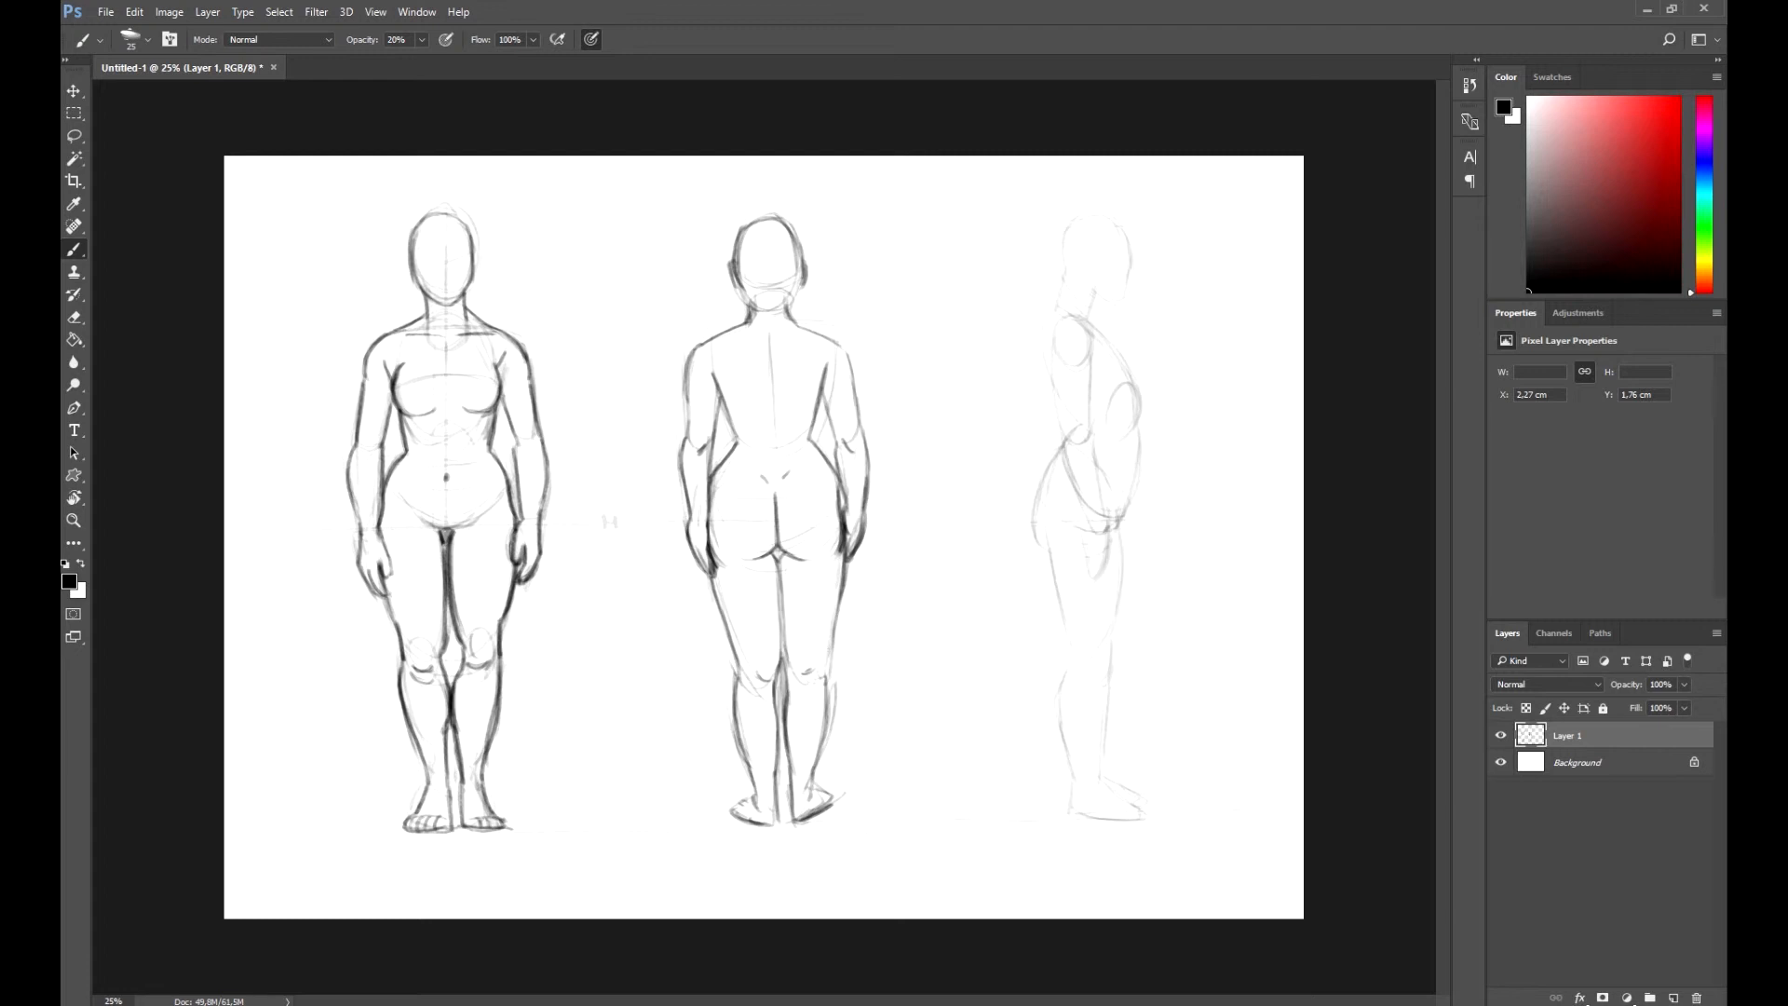
{"action": "left_click_drag", "start_coordinate": [1141, 412], "coordinate": [1136, 469]}
{"action": "left_click_drag", "start_coordinate": [1116, 345], "coordinate": [1147, 378]}
{"action": "key", "text": "e"}
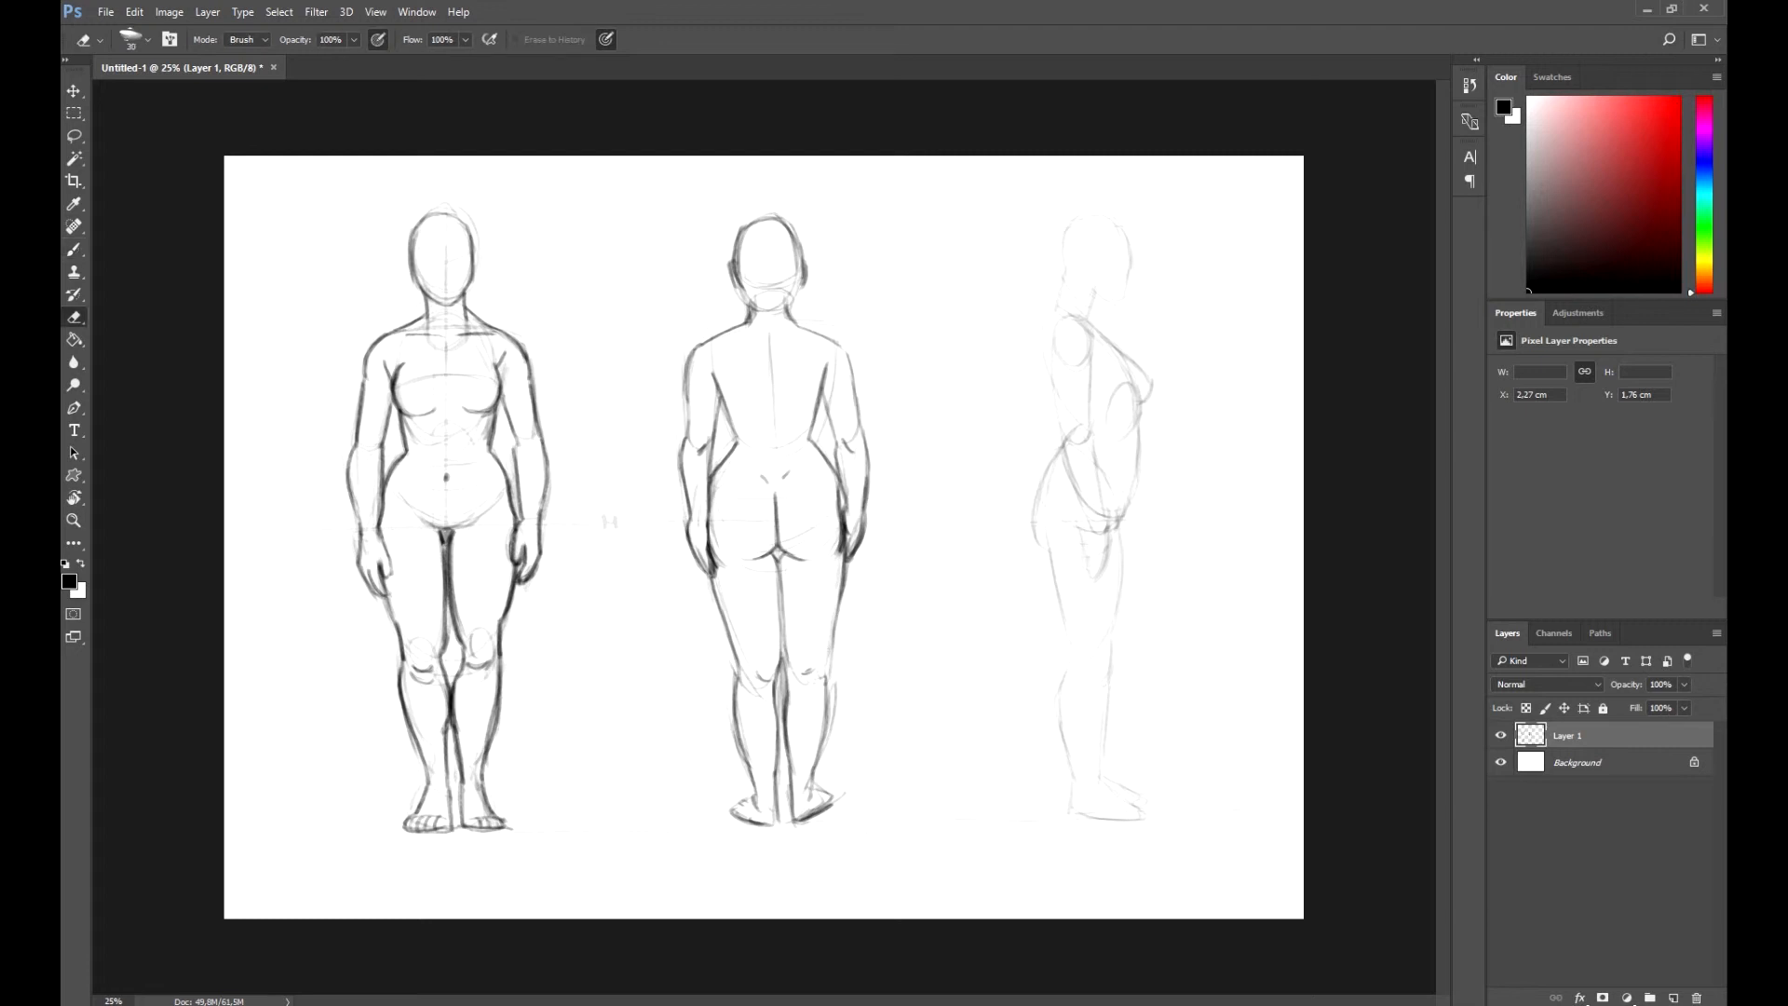
Lasso the back-view figure's right forearm, shift it slightly down, and redraw the lines around it.
{"action": "key", "text": "l"}
{"action": "mouse_move", "coordinate": [861, 426]}
{"action": "left_mouse_down"}
{"action": "mouse_move", "coordinate": [834, 488]}
{"action": "mouse_move", "coordinate": [847, 570]}
{"action": "mouse_move", "coordinate": [894, 447]}
{"action": "mouse_move", "coordinate": [858, 422]}
{"action": "mouse_move", "coordinate": [858, 439]}
{"action": "left_mouse_up"}
{"action": "key", "text": "v"}
{"action": "key", "text": "ctrl+d"}
{"action": "key", "text": "b"}
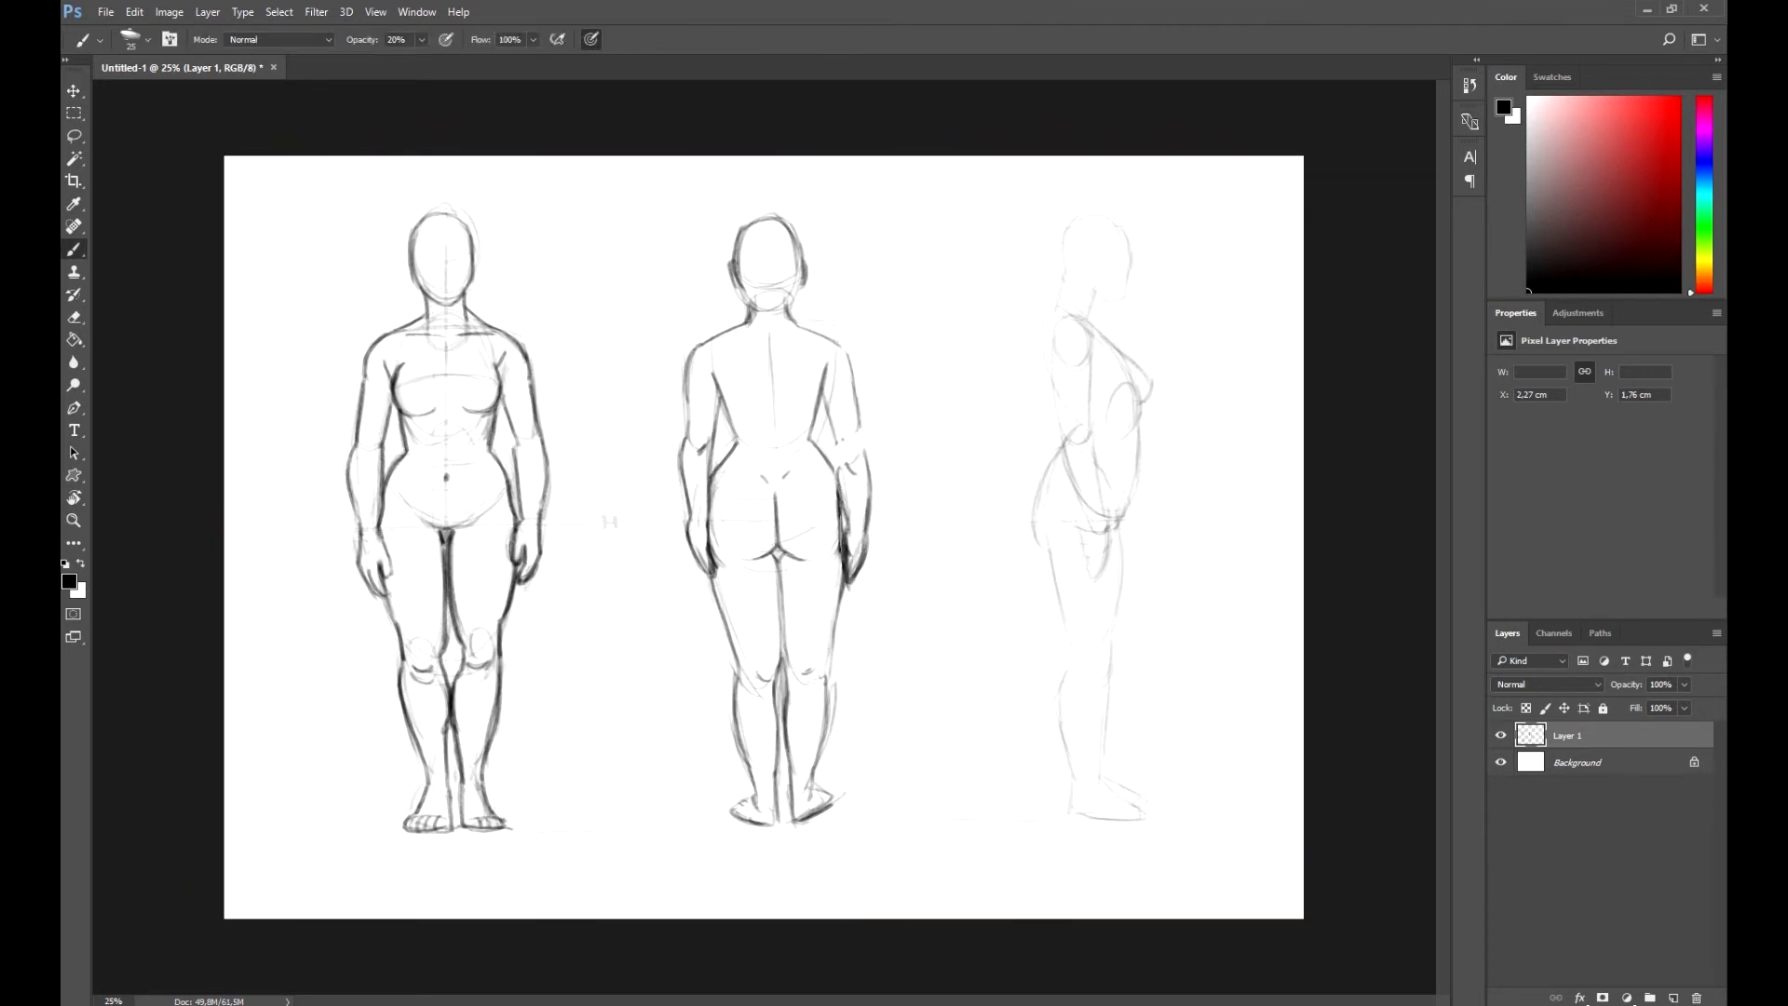
{"action": "left_click_drag", "start_coordinate": [826, 395], "coordinate": [836, 505]}
{"action": "left_click_drag", "start_coordinate": [868, 444], "coordinate": [860, 501]}
Lasso the back-view figure's left forearm and hand and move them 40 pixels down.
{"action": "key", "text": "l"}
{"action": "mouse_move", "coordinate": [686, 439]}
{"action": "left_mouse_down"}
{"action": "mouse_move", "coordinate": [712, 574]}
{"action": "mouse_move", "coordinate": [689, 440]}
{"action": "left_mouse_up"}
{"action": "key", "text": "v"}
{"action": "key", "text": "shift+Down"}
{"action": "key", "text": "shift+Down"}
{"action": "key", "text": "shift+Down"}
{"action": "key", "text": "shift+Down"}
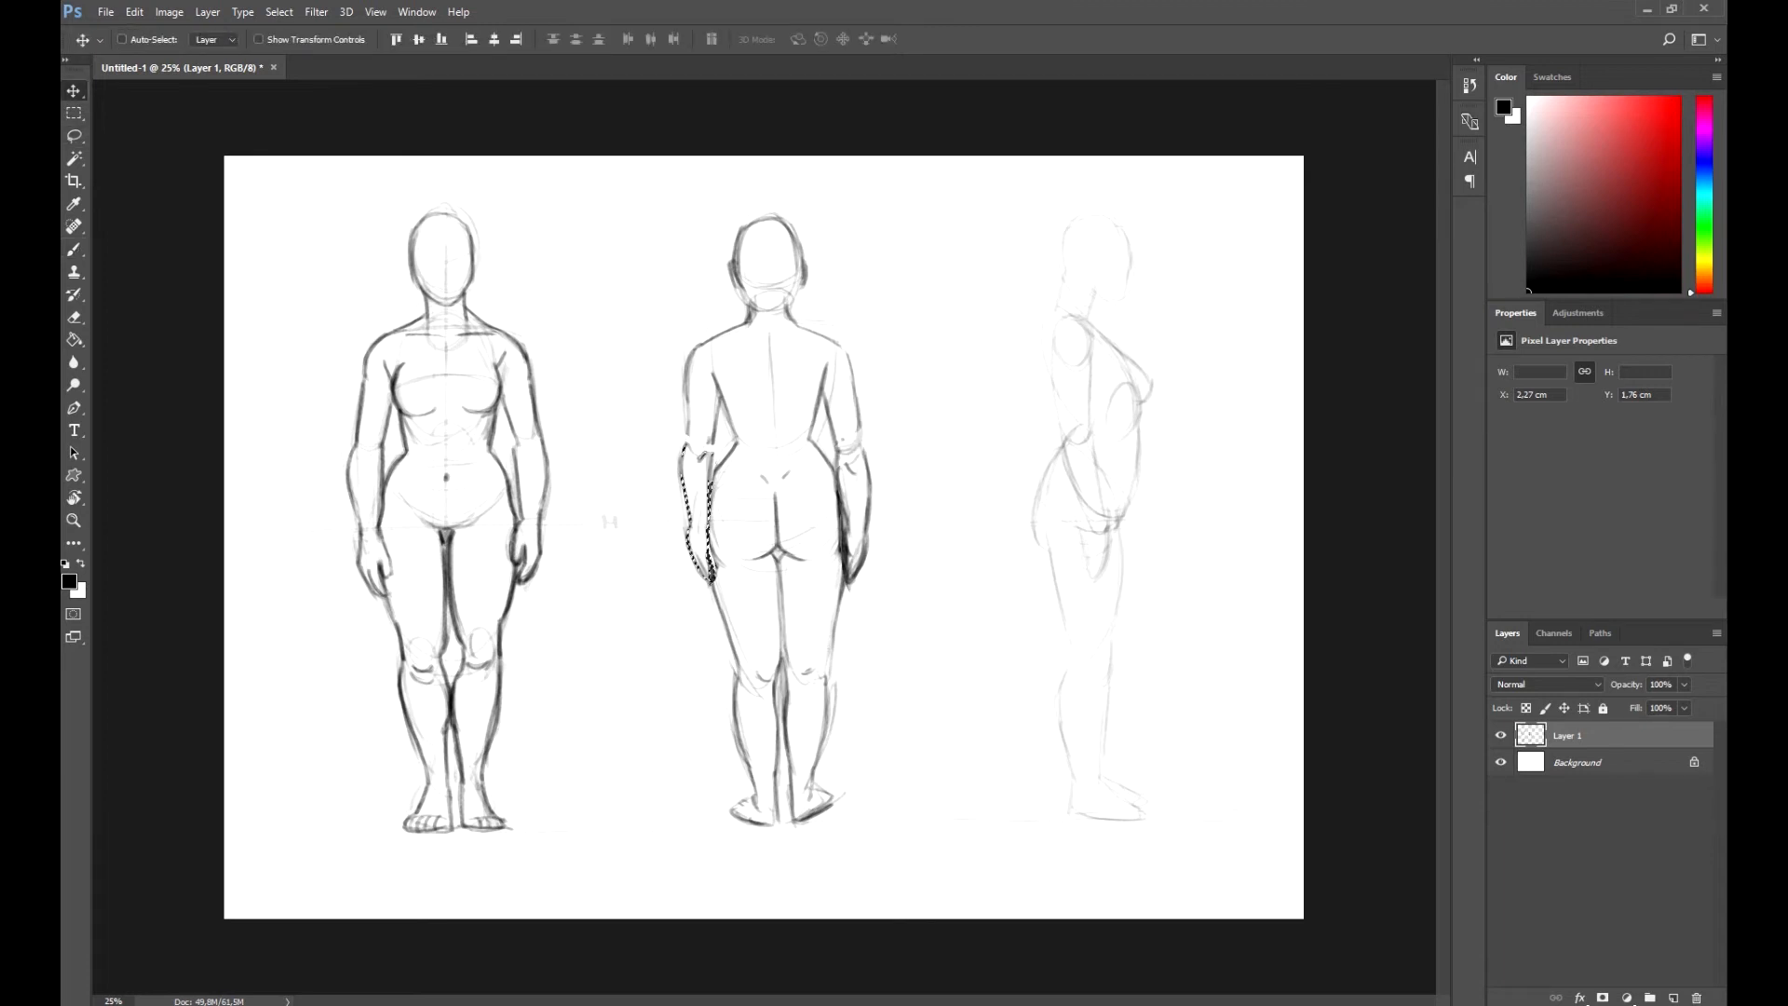
{"action": "key", "text": "ctrl+d"}
Redraw the back-view figure's upper-arm and elbow lines with darker strokes to reconnect the shifted forearms.
{"action": "key", "text": "b"}
{"action": "key", "text": "bracketright"}
{"action": "left_click_drag", "start_coordinate": [688, 401], "coordinate": [690, 455]}
{"action": "left_click_drag", "start_coordinate": [720, 415], "coordinate": [710, 457]}
{"action": "left_click_drag", "start_coordinate": [719, 407], "coordinate": [707, 476]}
{"action": "mouse_move", "coordinate": [861, 419]}
{"action": "left_mouse_down"}
{"action": "mouse_move", "coordinate": [861, 464]}
{"action": "mouse_move", "coordinate": [845, 453]}
{"action": "left_mouse_up"}
{"action": "key", "text": "e"}
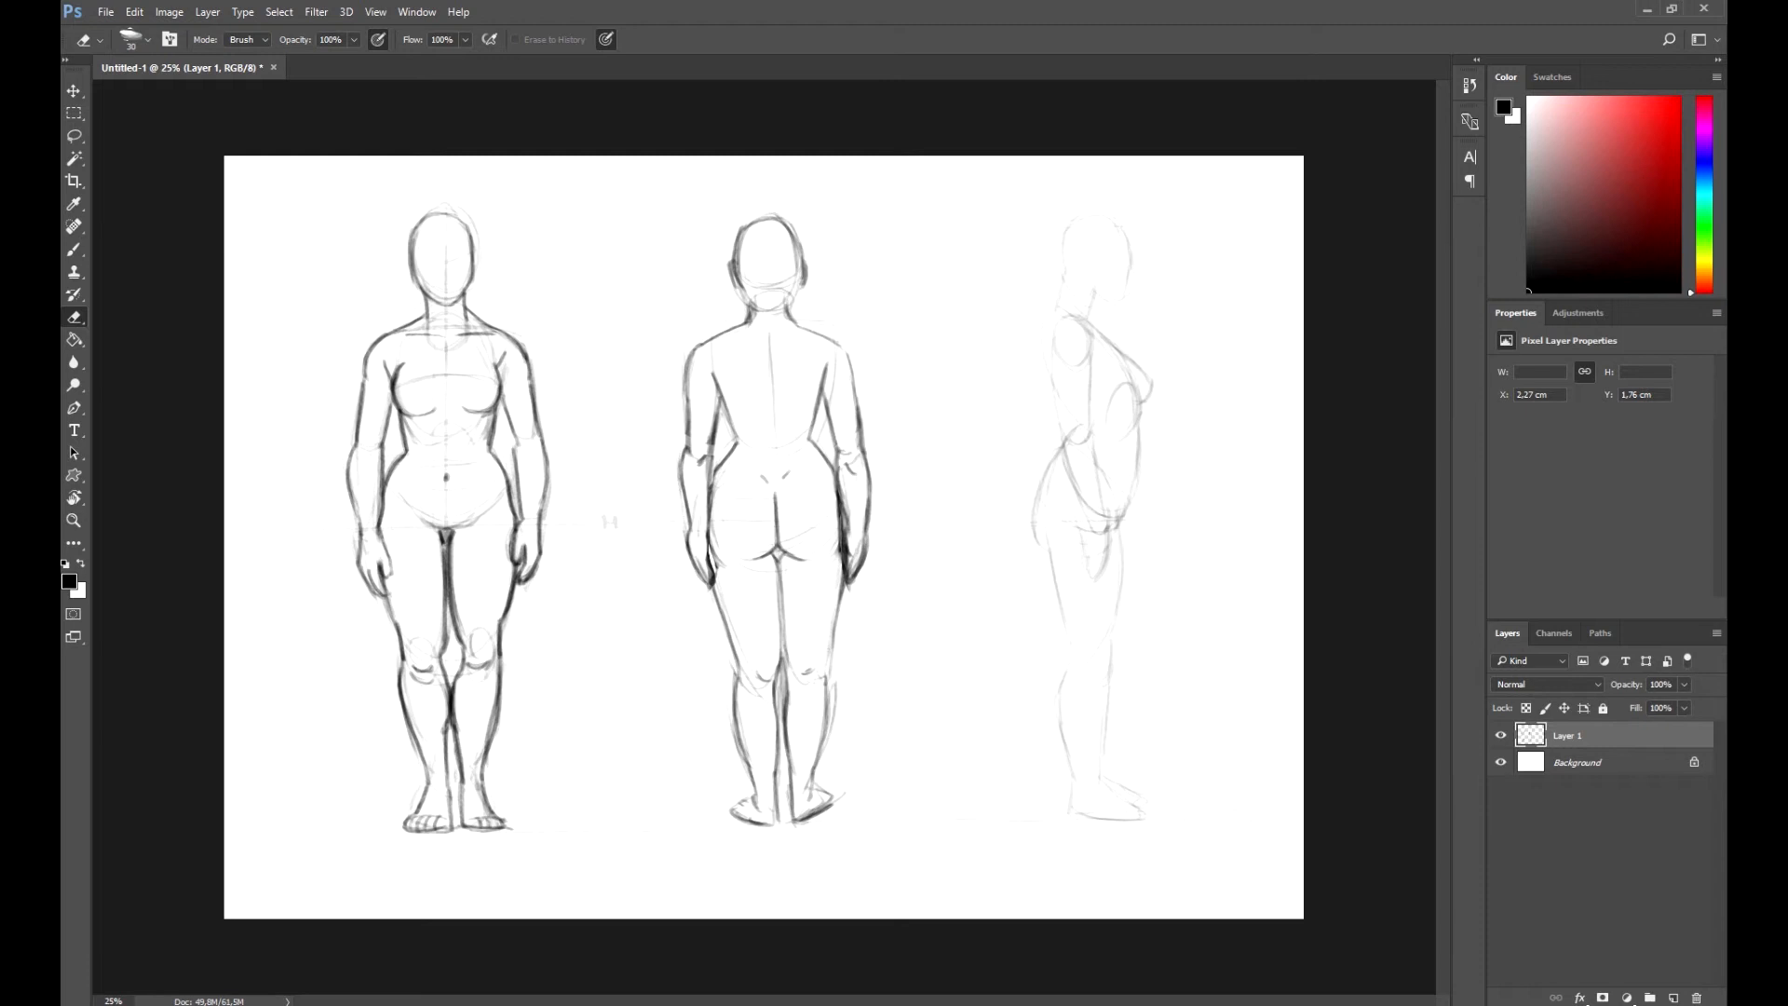
{"action": "key", "text": "b"}
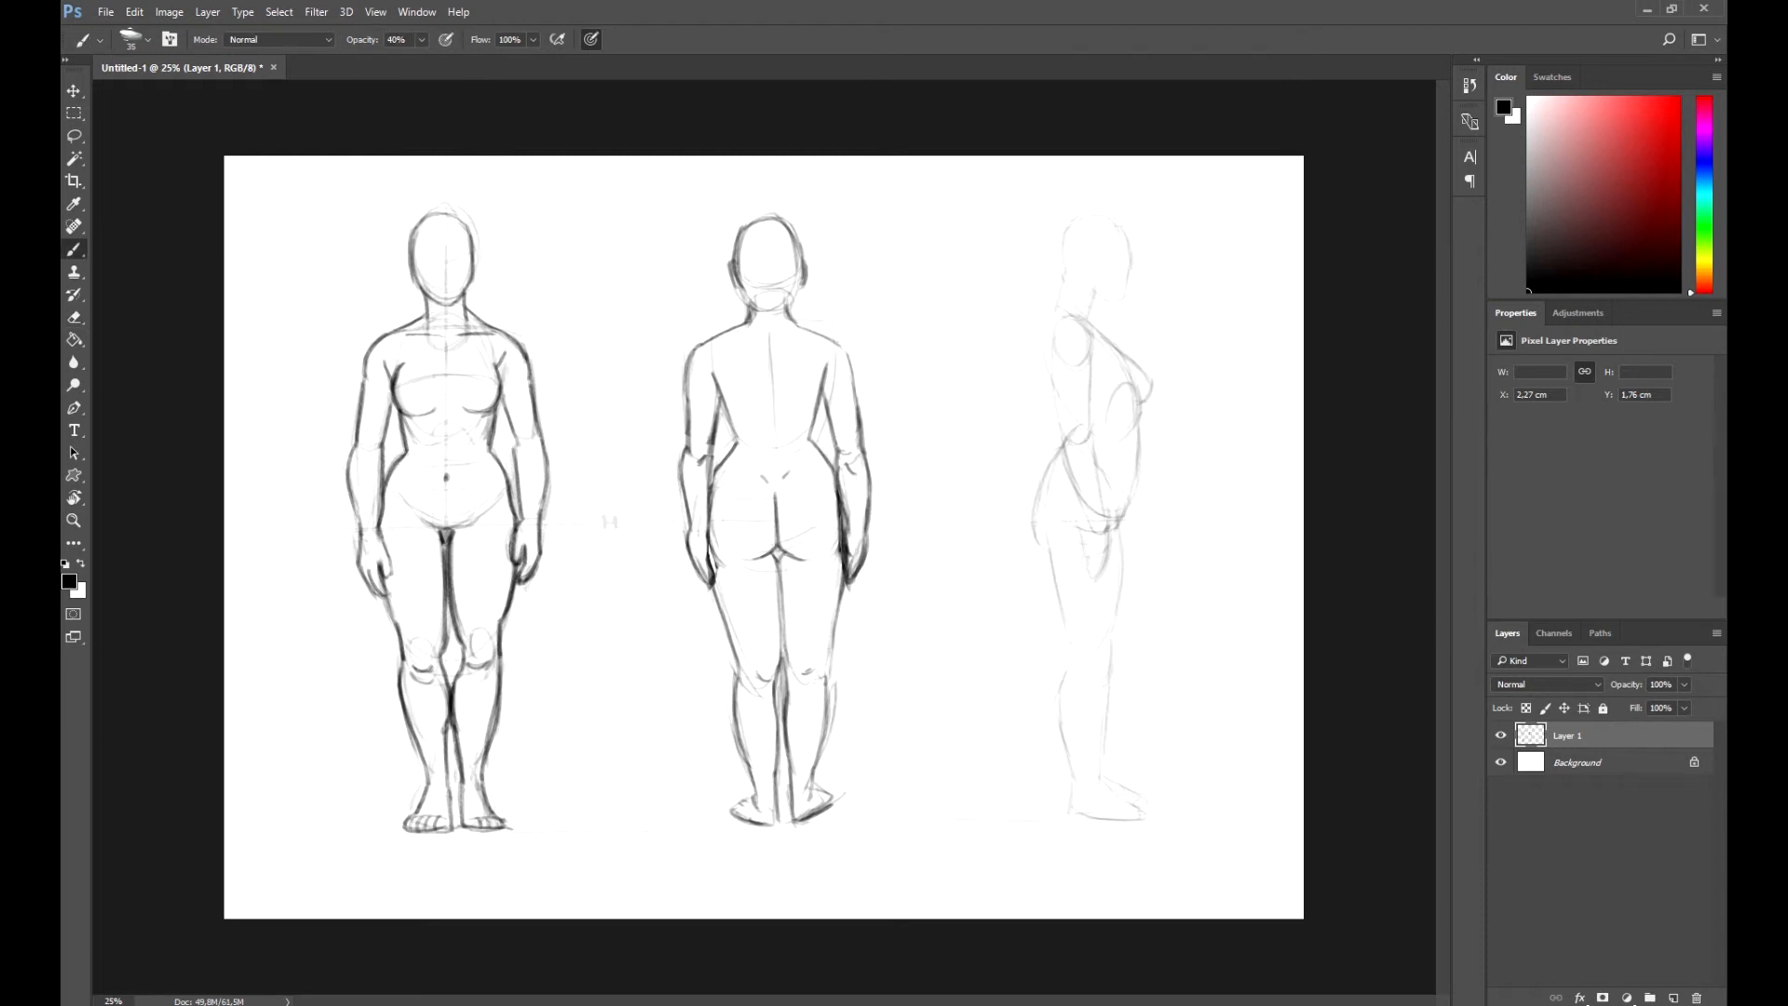
Darken the side-view figure's face, jaw, neck and upper back with a 40% opacity brush.
{"action": "left_click_drag", "start_coordinate": [1068, 275], "coordinate": [1043, 395]}
{"action": "mouse_move", "coordinate": [1099, 299]}
{"action": "left_mouse_down"}
{"action": "mouse_move", "coordinate": [1088, 329]}
{"action": "mouse_move", "coordinate": [1123, 308]}
{"action": "left_mouse_up"}
{"action": "left_click_drag", "start_coordinate": [1087, 270], "coordinate": [1121, 299]}
{"action": "left_click_drag", "start_coordinate": [1134, 258], "coordinate": [1125, 296]}
{"action": "left_click_drag", "start_coordinate": [1129, 239], "coordinate": [1129, 286]}
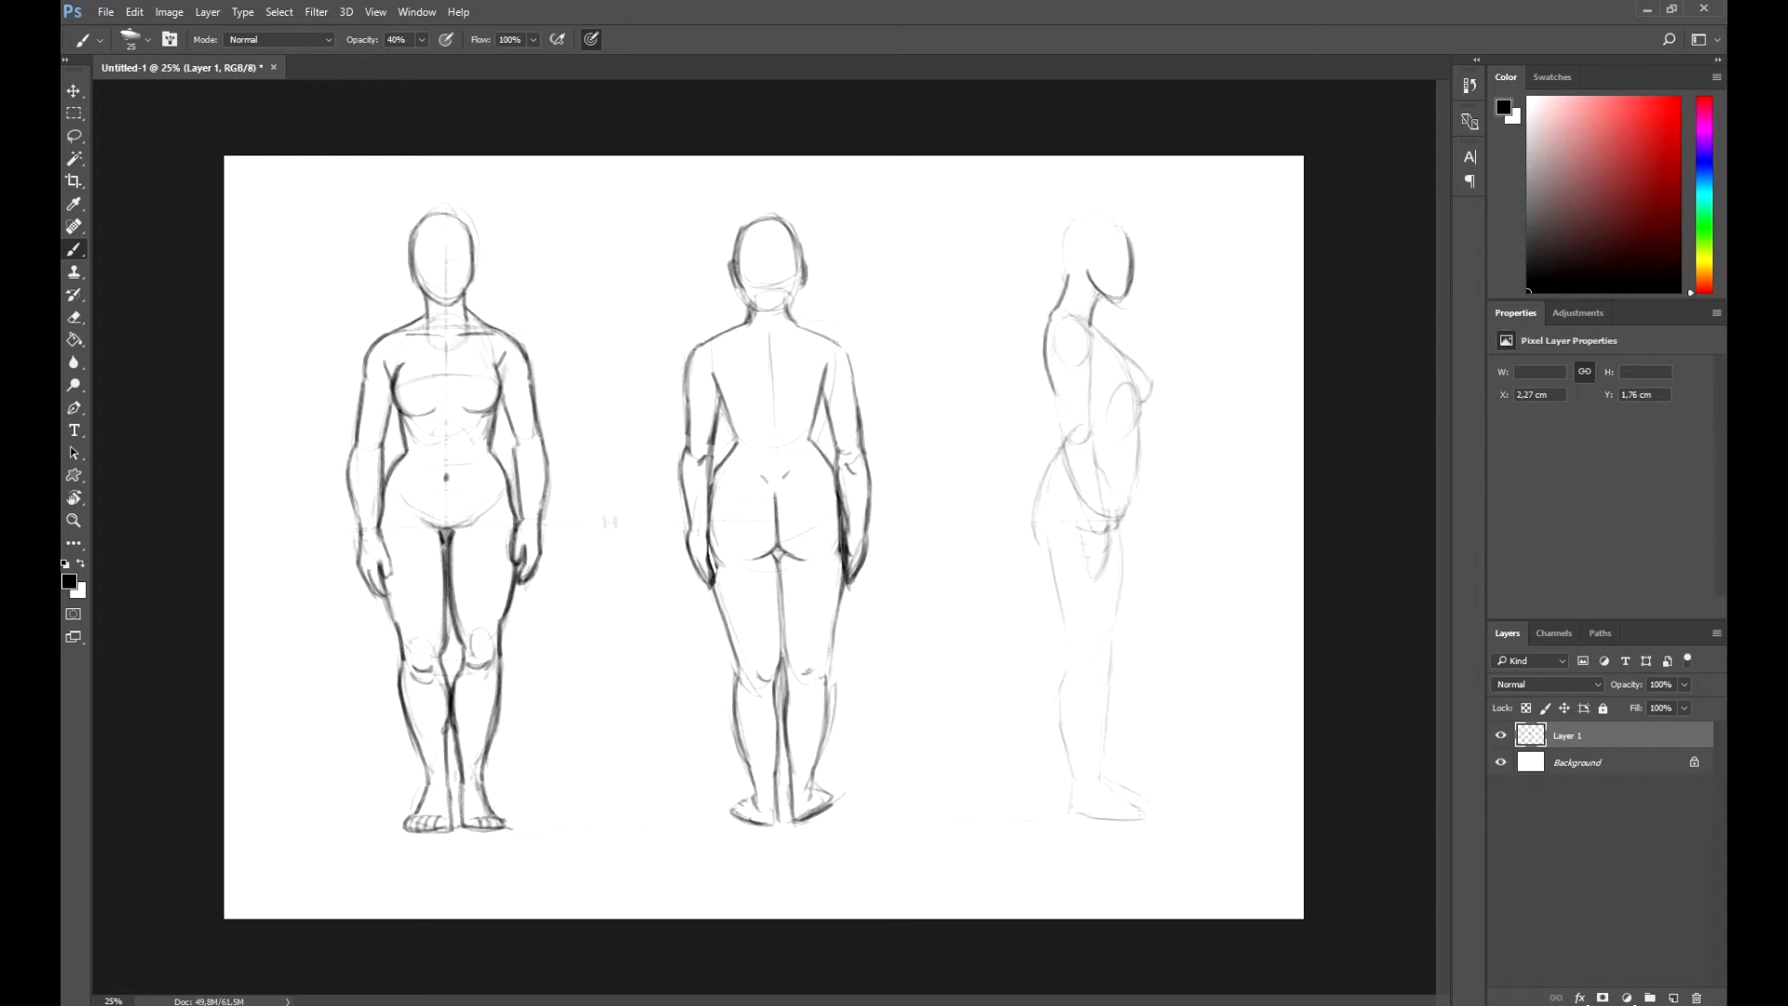
{"action": "right_click", "coordinate": [1092, 217]}
{"action": "key", "text": "Escape"}
Darken the side-view figure's breast and belly contours and the front of its leg down to the ankle.
{"action": "mouse_move", "coordinate": [1089, 324]}
{"action": "left_mouse_down"}
{"action": "mouse_move", "coordinate": [1151, 380]}
{"action": "mouse_move", "coordinate": [1141, 451]}
{"action": "left_mouse_up"}
{"action": "key", "text": "ctrl+z"}
{"action": "left_click_drag", "start_coordinate": [1143, 412], "coordinate": [1115, 625]}
{"action": "left_click_drag", "start_coordinate": [1124, 557], "coordinate": [1102, 768]}
{"action": "left_click_drag", "start_coordinate": [1112, 673], "coordinate": [1101, 768]}
Darken the side-view figure's buttock and the back of its leg down to the heel.
{"action": "left_click_drag", "start_coordinate": [1065, 444], "coordinate": [1036, 541]}
{"action": "mouse_move", "coordinate": [1066, 447]}
{"action": "left_mouse_down"}
{"action": "mouse_move", "coordinate": [1033, 552]}
{"action": "mouse_move", "coordinate": [1063, 609]}
{"action": "left_mouse_up"}
{"action": "key", "text": "ctrl+alt+z"}
{"action": "key", "text": "ctrl+alt+z"}
{"action": "mouse_move", "coordinate": [1047, 542]}
{"action": "left_mouse_down"}
{"action": "mouse_move", "coordinate": [1075, 657]}
{"action": "mouse_move", "coordinate": [1070, 643]}
{"action": "mouse_move", "coordinate": [1056, 717]}
{"action": "mouse_move", "coordinate": [1073, 813]}
{"action": "left_mouse_up"}
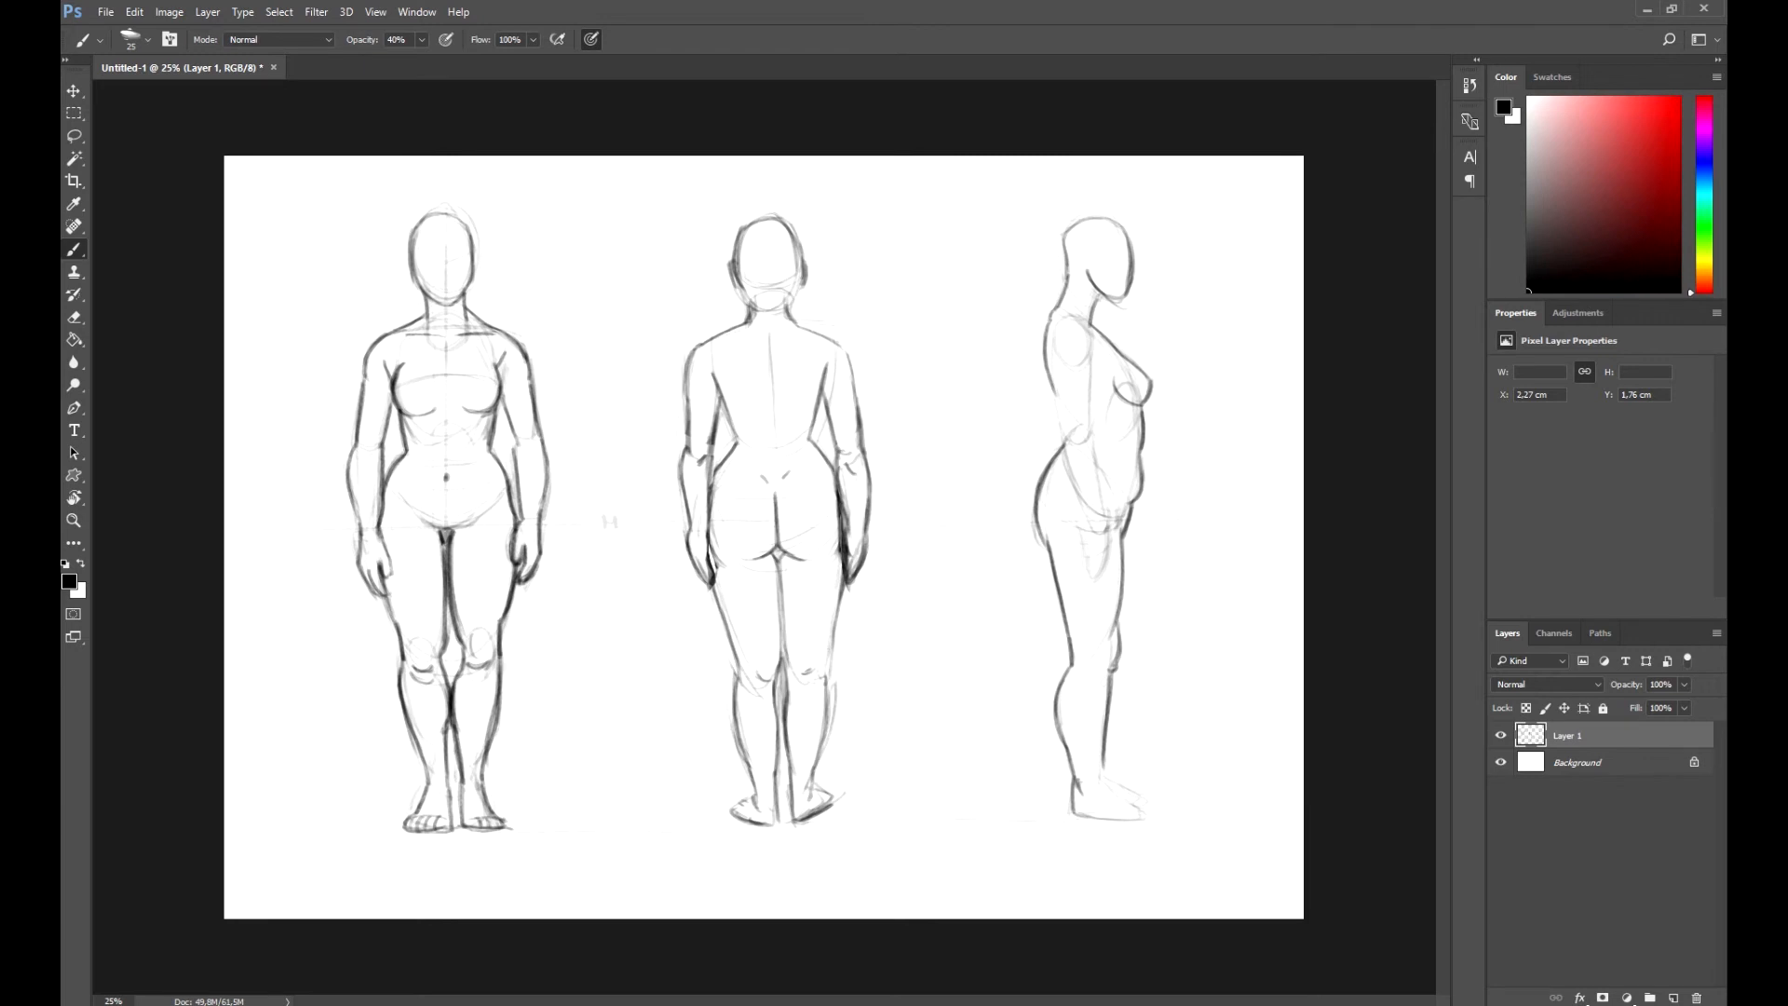
Outline the side-view figure's foot with darker strokes from the ankle to the toes.
{"action": "left_click_drag", "start_coordinate": [1112, 819], "coordinate": [1154, 820]}
{"action": "left_click_drag", "start_coordinate": [1099, 779], "coordinate": [1148, 815]}
{"action": "left_click_drag", "start_coordinate": [1116, 794], "coordinate": [1157, 821]}
{"action": "mouse_move", "coordinate": [1103, 751]}
{"action": "left_mouse_down"}
{"action": "mouse_move", "coordinate": [1105, 782]}
{"action": "mouse_move", "coordinate": [1148, 813]}
{"action": "left_mouse_up"}
Darken the side-view figure's arm from shoulder to wrist and outline the hand over the thigh.
{"action": "mouse_move", "coordinate": [1051, 343]}
{"action": "left_mouse_down"}
{"action": "mouse_move", "coordinate": [1079, 319]}
{"action": "mouse_move", "coordinate": [1093, 338]}
{"action": "mouse_move", "coordinate": [1054, 363]}
{"action": "mouse_move", "coordinate": [1065, 444]}
{"action": "mouse_move", "coordinate": [1090, 442]}
{"action": "mouse_move", "coordinate": [1071, 454]}
{"action": "mouse_move", "coordinate": [1090, 526]}
{"action": "left_mouse_up"}
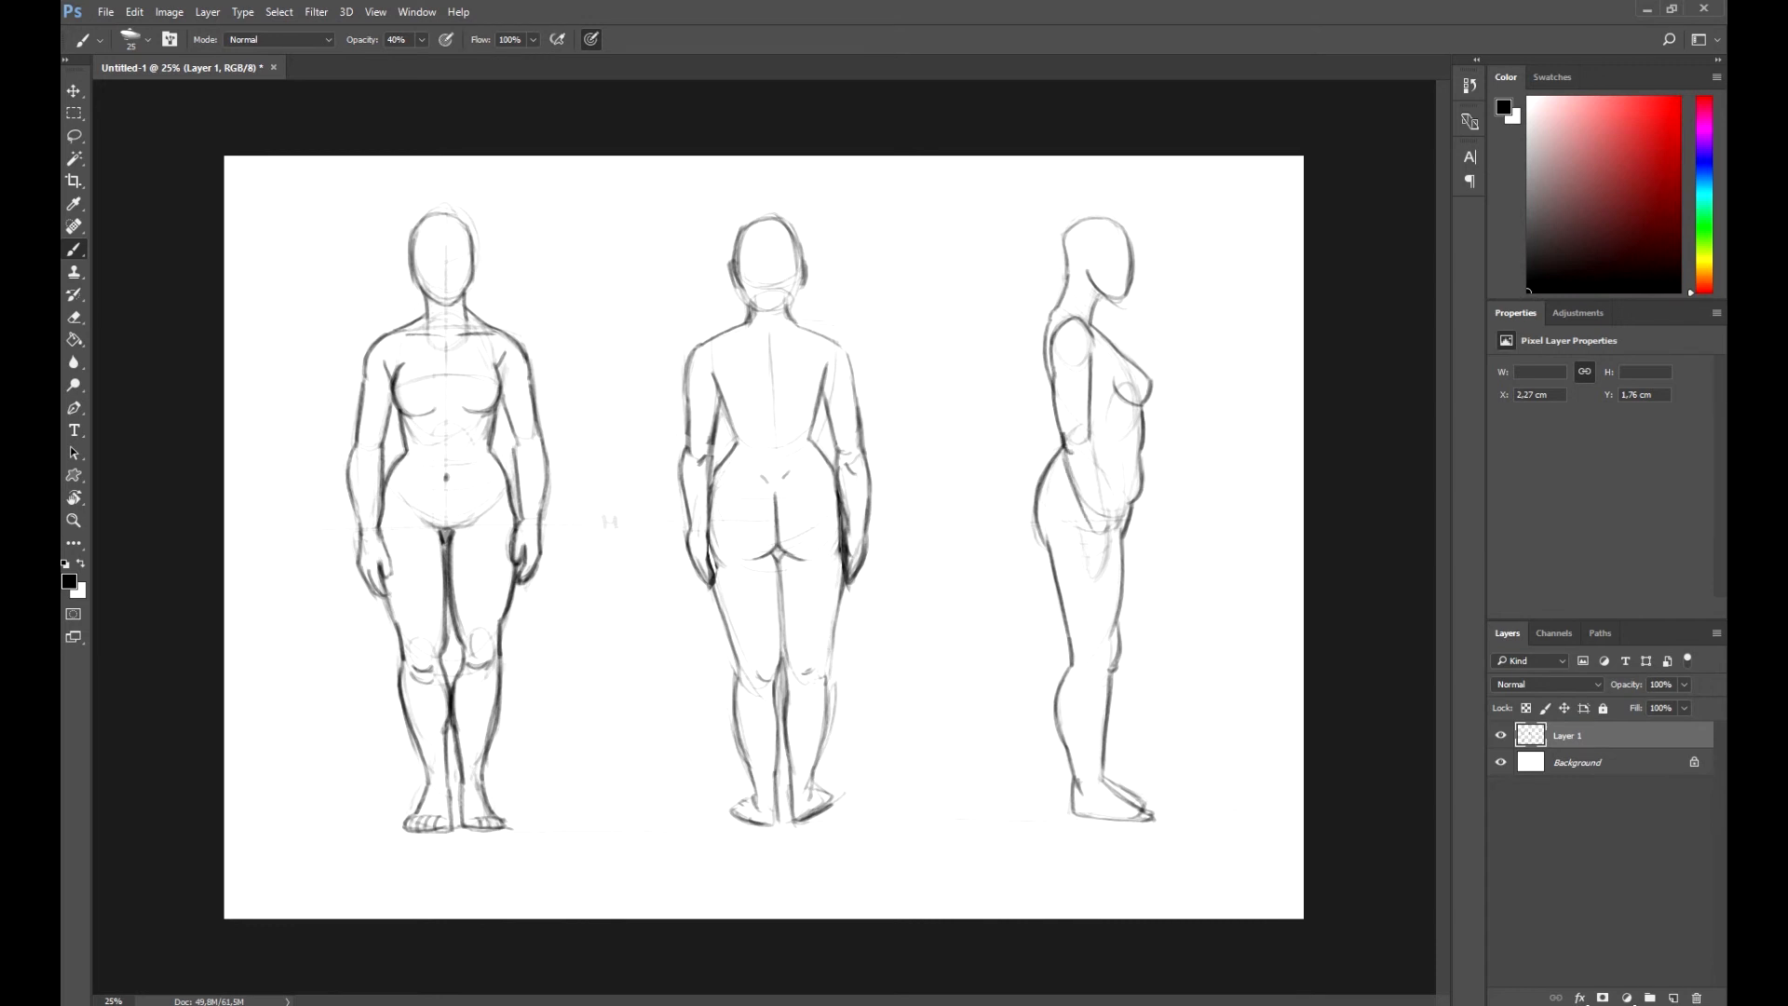
{"action": "mouse_move", "coordinate": [1091, 435]}
{"action": "left_mouse_down"}
{"action": "mouse_move", "coordinate": [1106, 526]}
{"action": "mouse_move", "coordinate": [1102, 499]}
{"action": "mouse_move", "coordinate": [1086, 553]}
{"action": "left_mouse_up"}
{"action": "left_click_drag", "start_coordinate": [1111, 517], "coordinate": [1095, 587]}
{"action": "left_click_drag", "start_coordinate": [1101, 565], "coordinate": [1099, 588]}
{"action": "mouse_move", "coordinate": [1113, 535]}
{"action": "left_mouse_down"}
{"action": "mouse_move", "coordinate": [1111, 566]}
{"action": "mouse_move", "coordinate": [1111, 536]}
{"action": "left_mouse_up"}
{"action": "left_click_drag", "start_coordinate": [1120, 506], "coordinate": [1110, 530]}
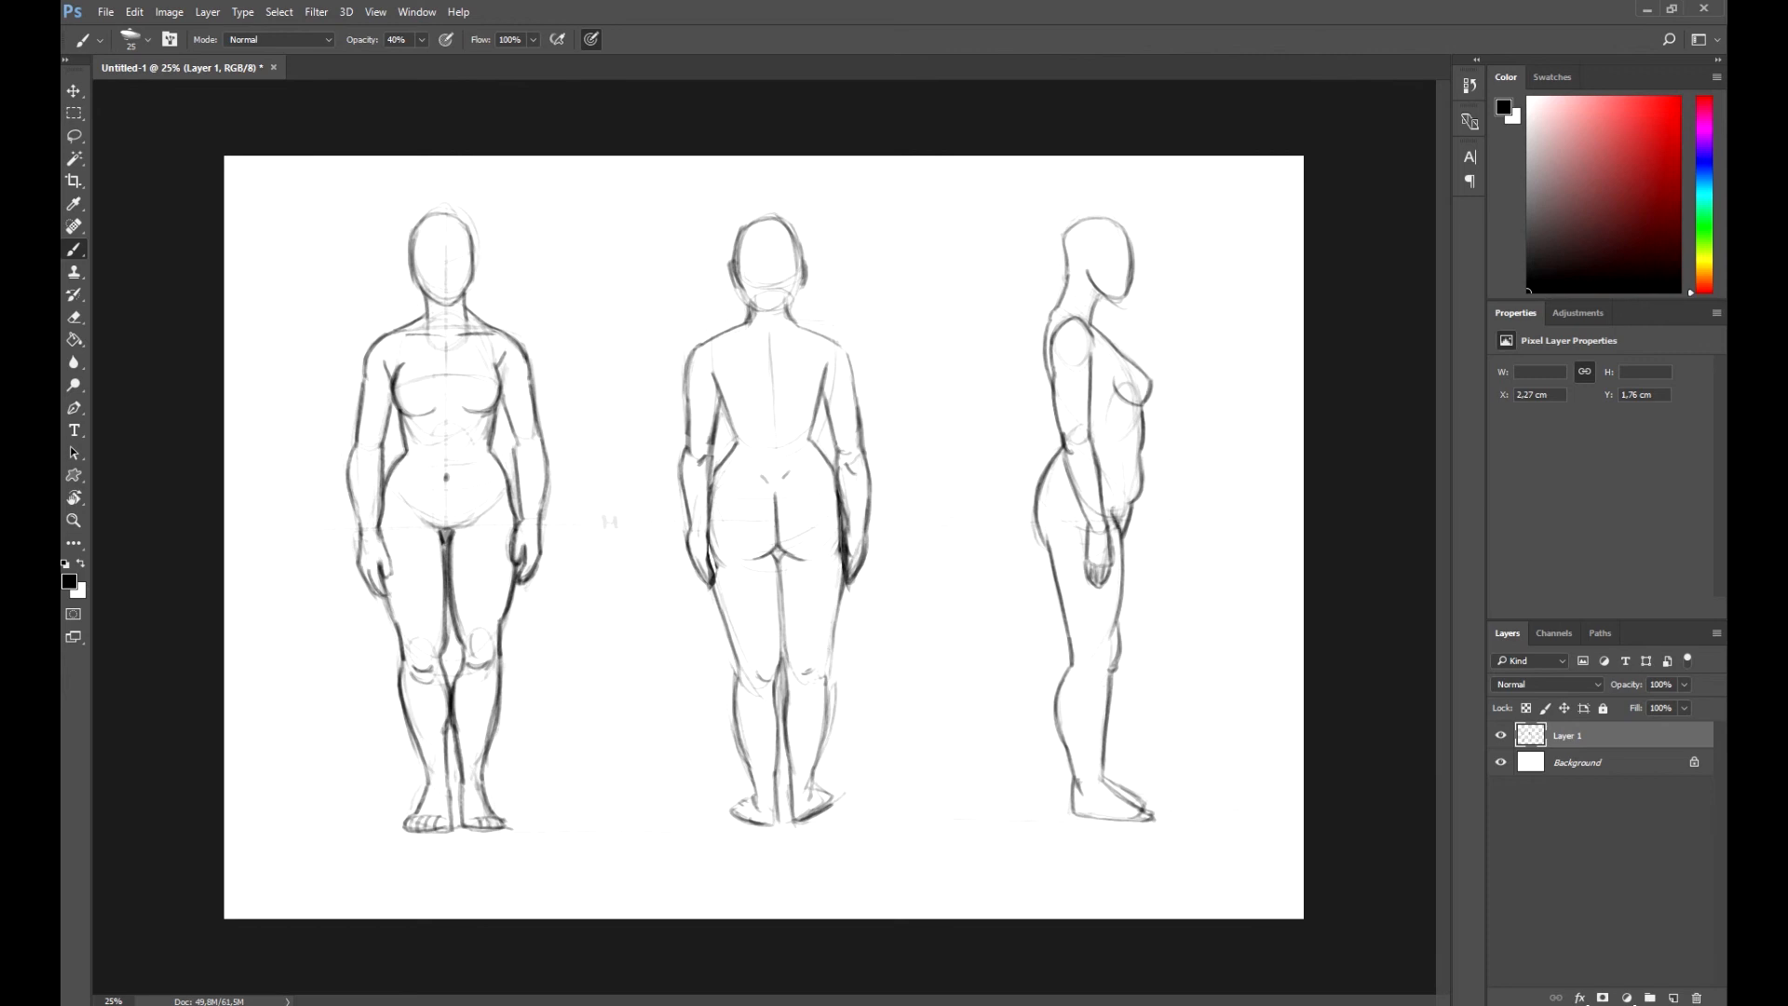
Draw the side-view jaw and ear line, and add ears to the front-view and back-view heads.
{"action": "mouse_move", "coordinate": [1130, 280]}
{"action": "left_mouse_down"}
{"action": "mouse_move", "coordinate": [1118, 303]}
{"action": "mouse_move", "coordinate": [1091, 279]}
{"action": "left_mouse_up"}
{"action": "left_click_drag", "start_coordinate": [1079, 247], "coordinate": [1082, 275]}
{"action": "mouse_move", "coordinate": [407, 247]}
{"action": "left_mouse_down"}
{"action": "mouse_move", "coordinate": [403, 275]}
{"action": "mouse_move", "coordinate": [481, 270]}
{"action": "left_mouse_up"}
{"action": "mouse_move", "coordinate": [732, 258]}
{"action": "left_mouse_down"}
{"action": "mouse_move", "coordinate": [728, 285]}
{"action": "mouse_move", "coordinate": [808, 281]}
{"action": "left_mouse_up"}
Trim the side-view figure's lower belly contour with the Eraser.
{"action": "key", "text": "e"}
{"action": "mouse_move", "coordinate": [1143, 460]}
{"action": "left_mouse_down"}
{"action": "mouse_move", "coordinate": [1125, 532]}
{"action": "mouse_move", "coordinate": [1131, 504]}
{"action": "left_mouse_up"}
{"action": "key", "text": "b"}
{"action": "key", "text": "e"}
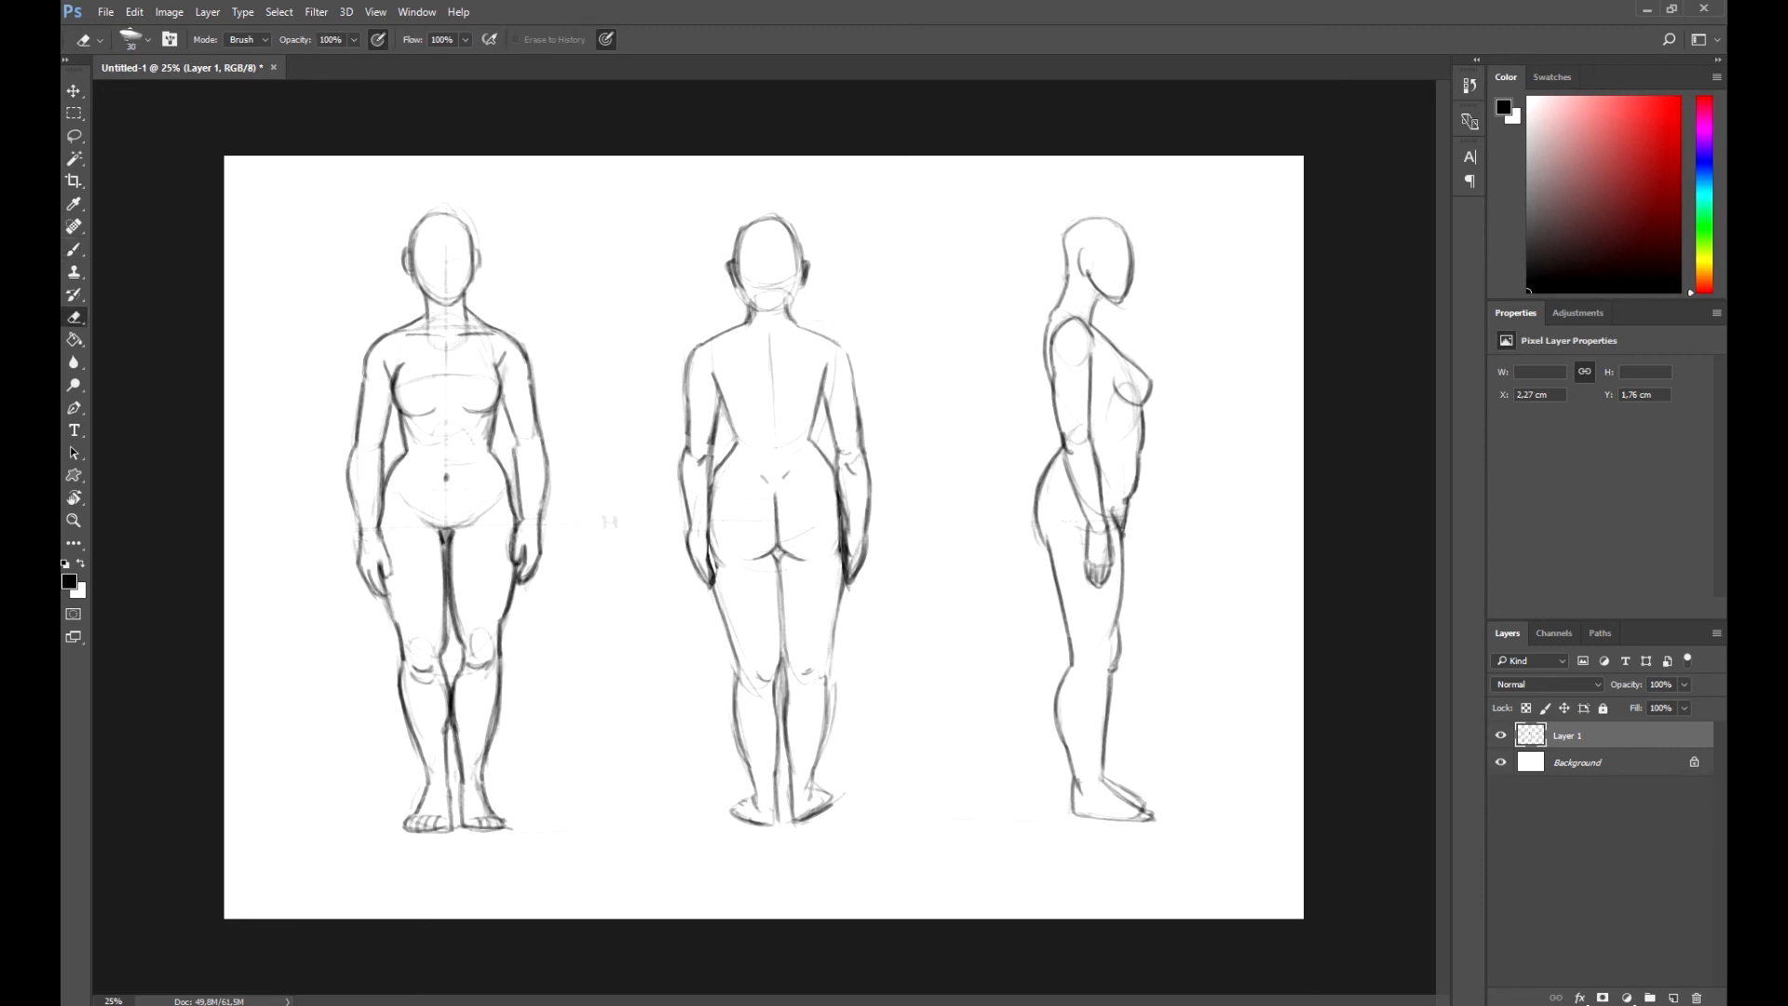
{"action": "key", "text": "b"}
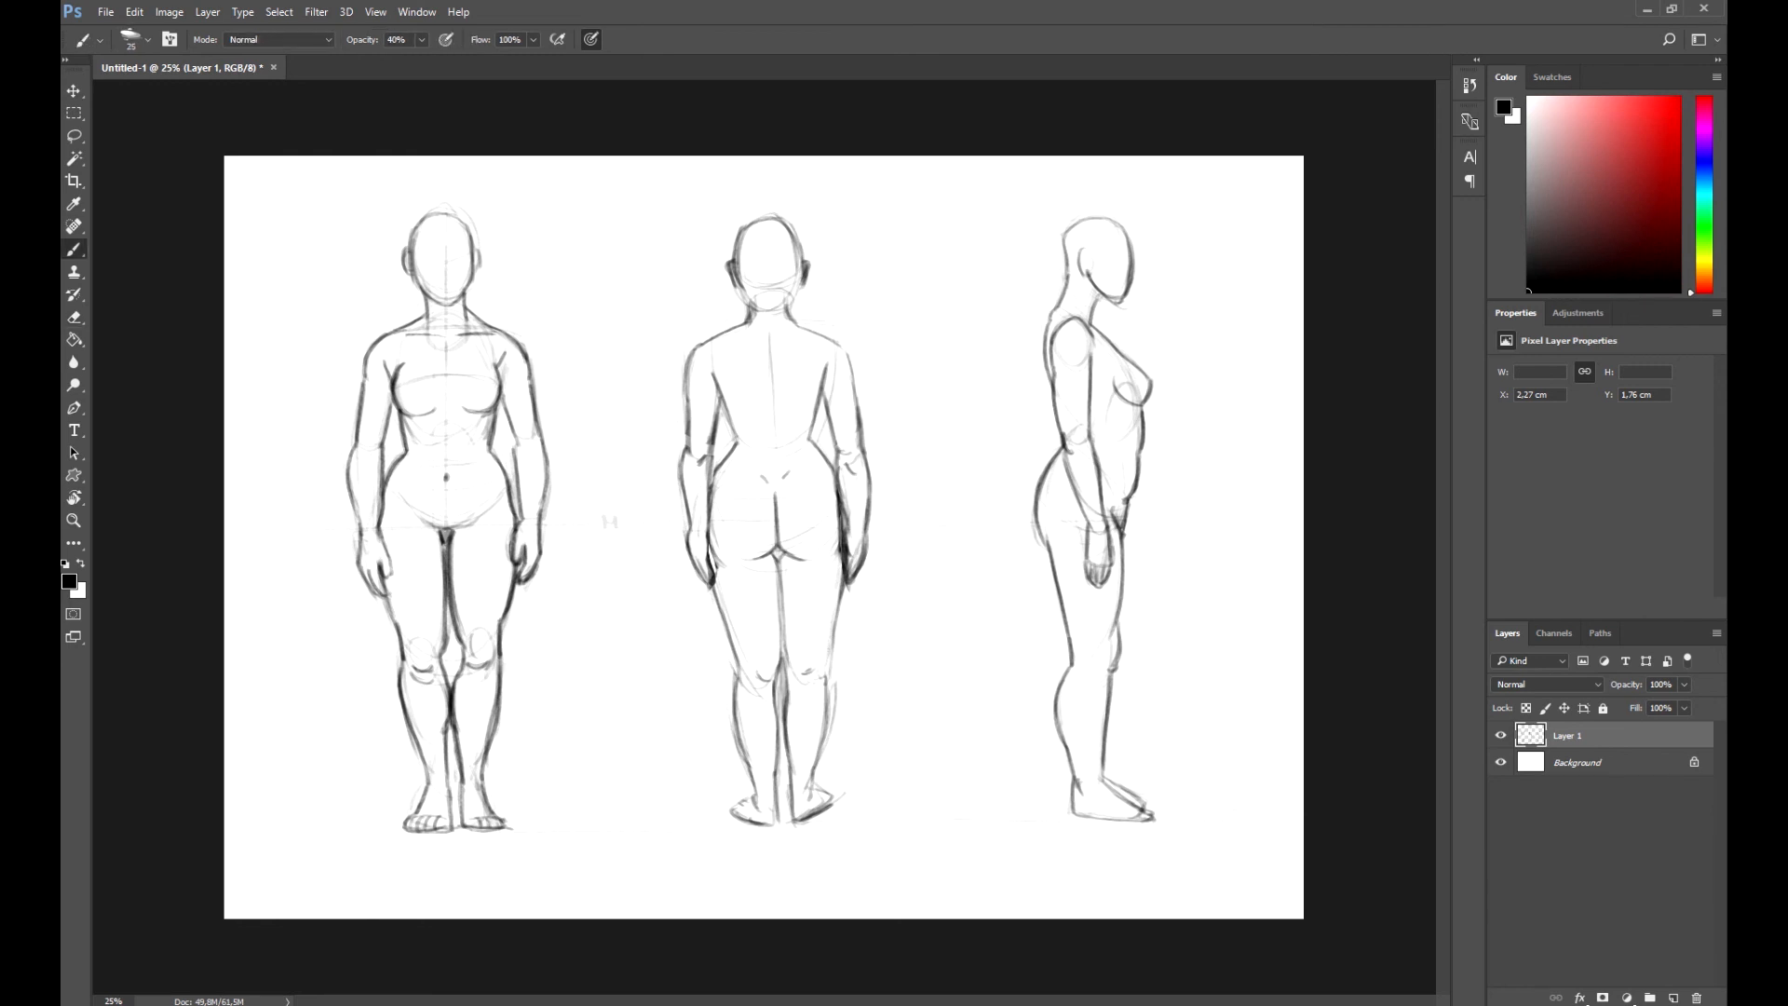
Darken the side-view figure's front neck line and the back of its head.
{"action": "left_click_drag", "start_coordinate": [1105, 297], "coordinate": [1094, 323]}
{"action": "left_click_drag", "start_coordinate": [1103, 297], "coordinate": [1093, 326]}
{"action": "left_click_drag", "start_coordinate": [1071, 225], "coordinate": [1057, 290]}
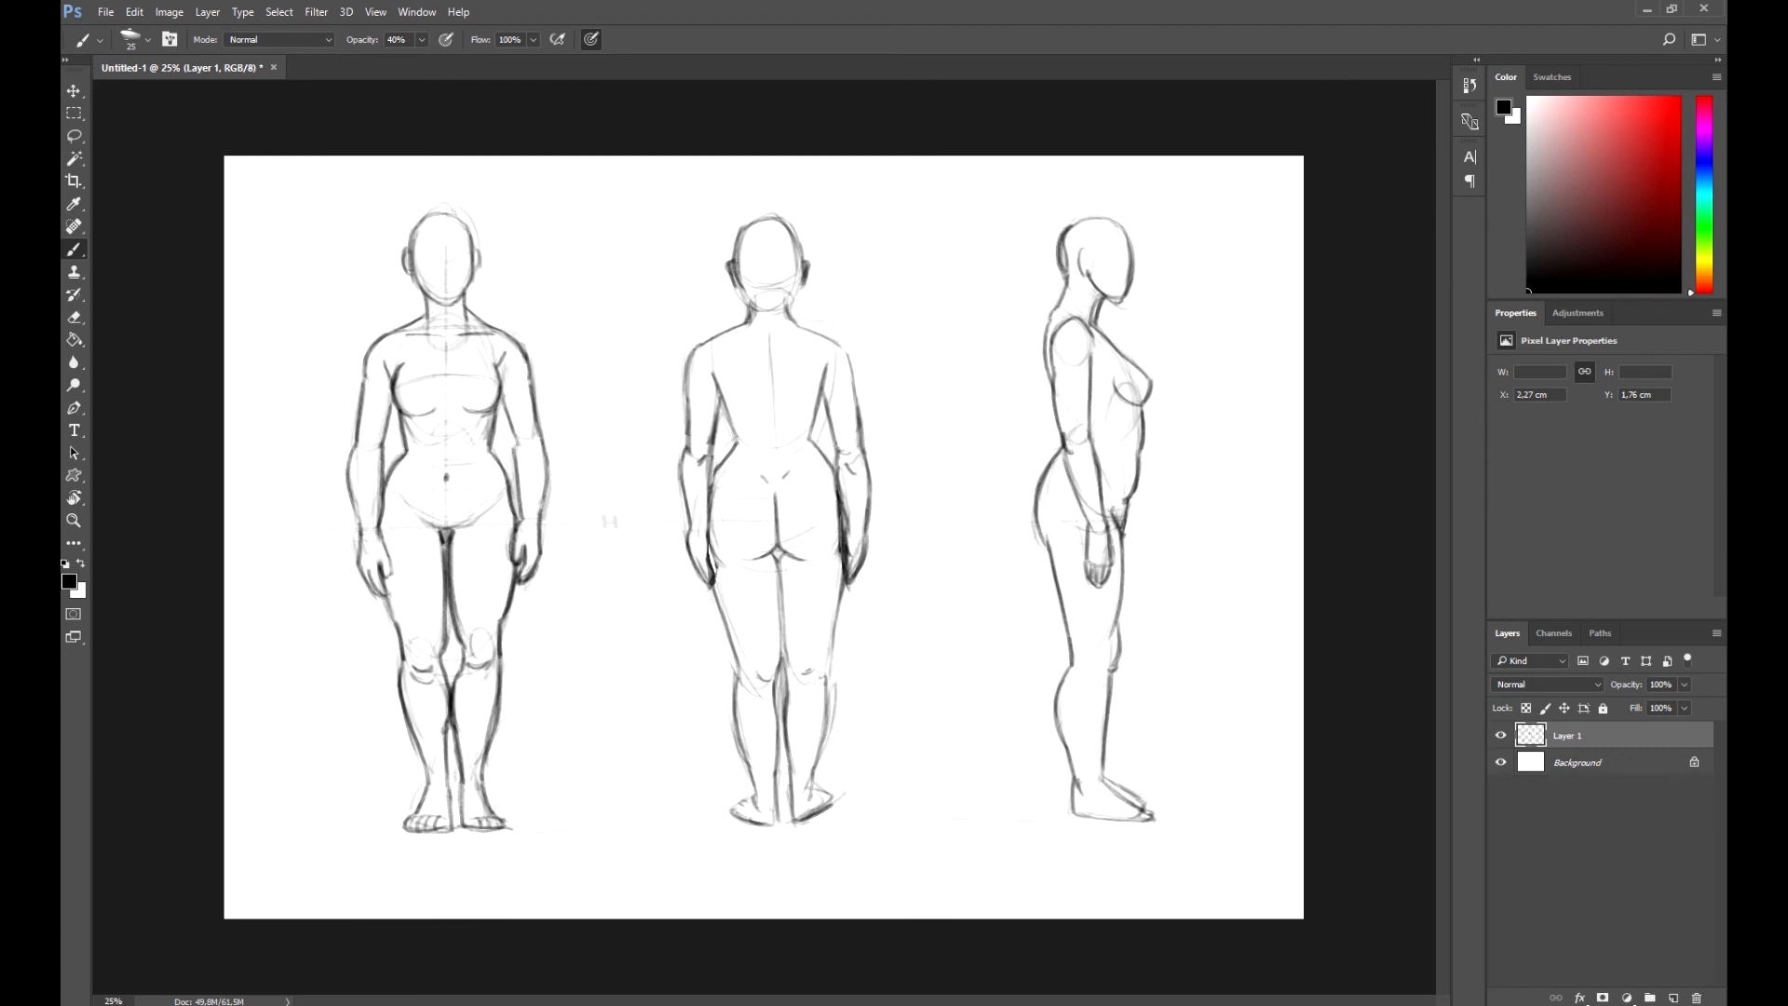